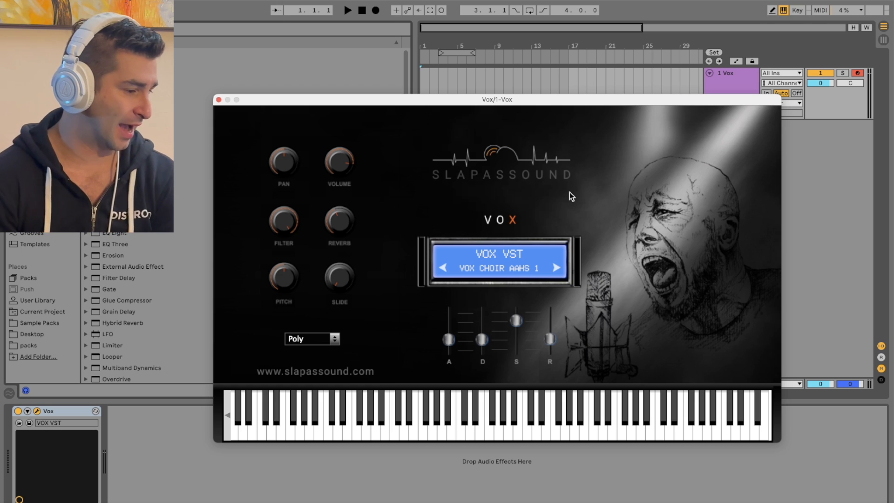
Step: Review the Vox preset list and audition the vox CHOIR aahs 2 preset
click(507, 266)
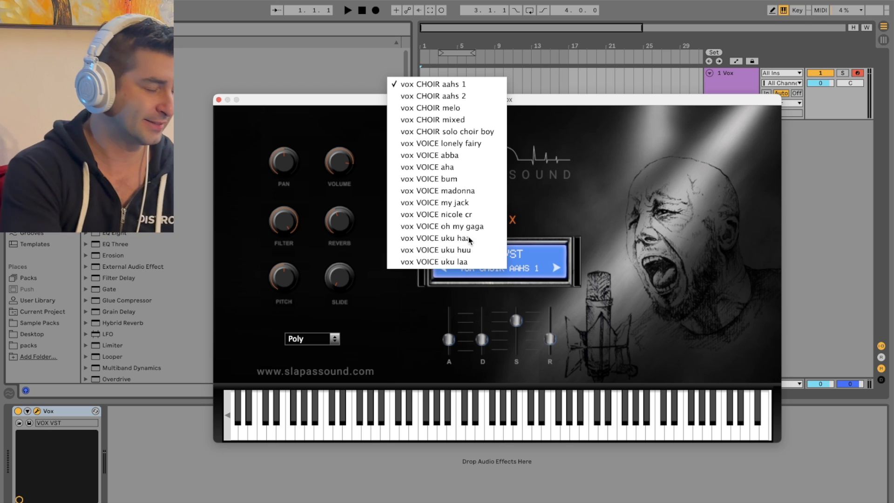
click(598, 160)
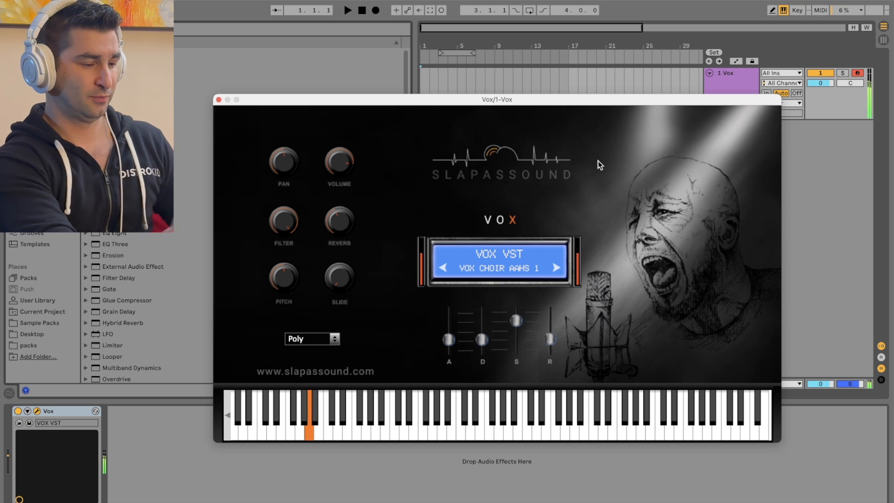
click(557, 268)
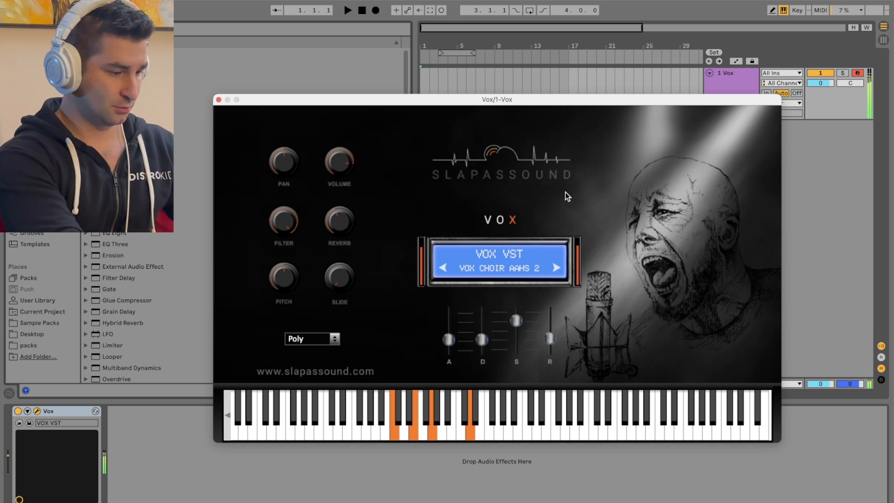
Step: Load the vox CHOIR melo preset in Vox and audition it by playing notes across low and high registers
click(527, 264)
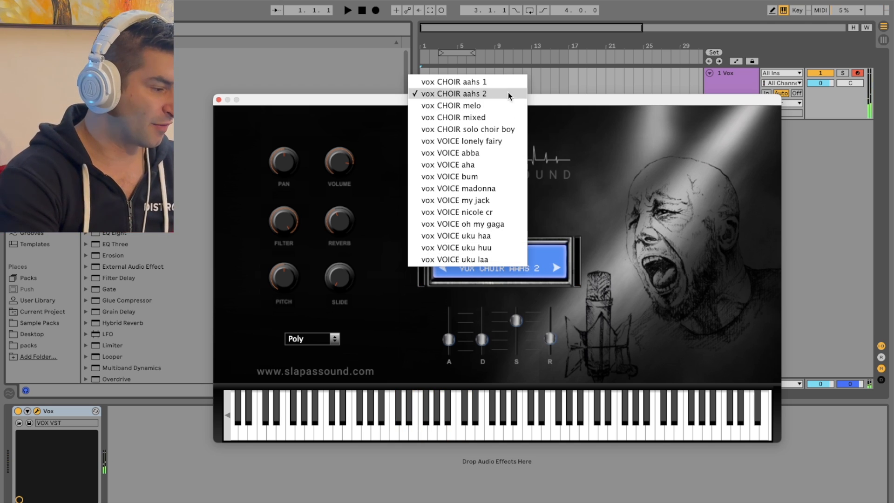
click(507, 106)
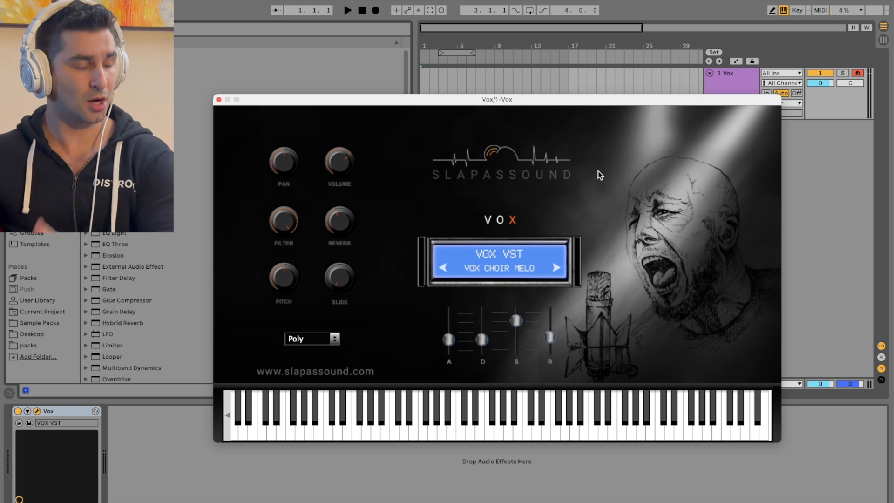
key(d)
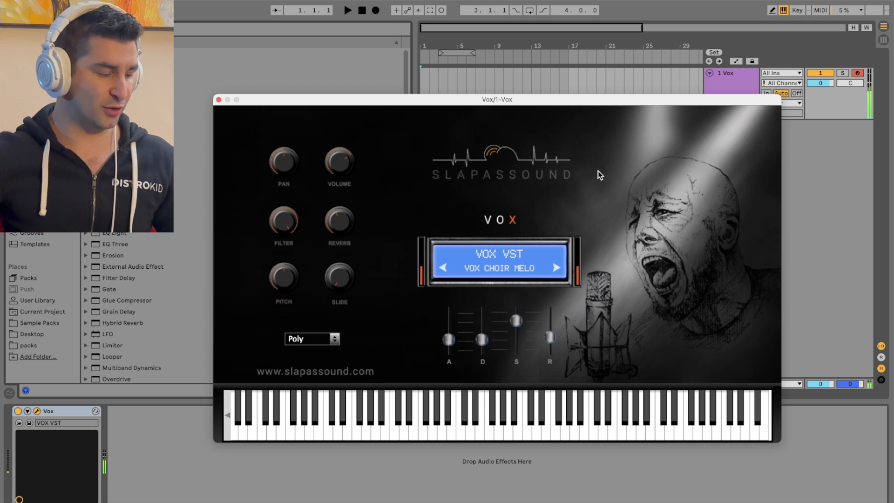
key(d)
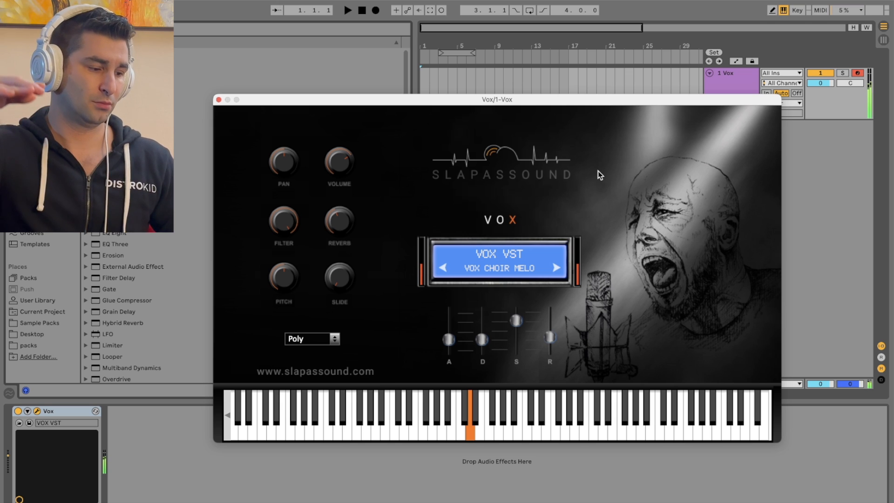
key(k)
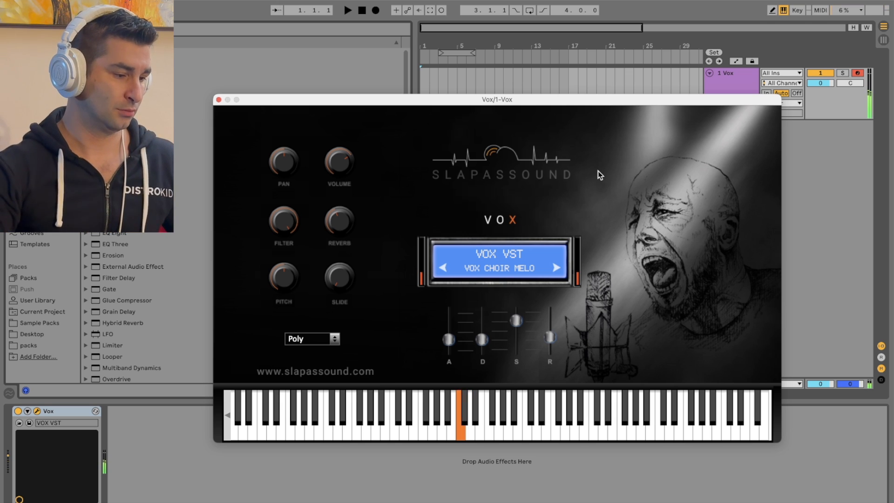
key(s)
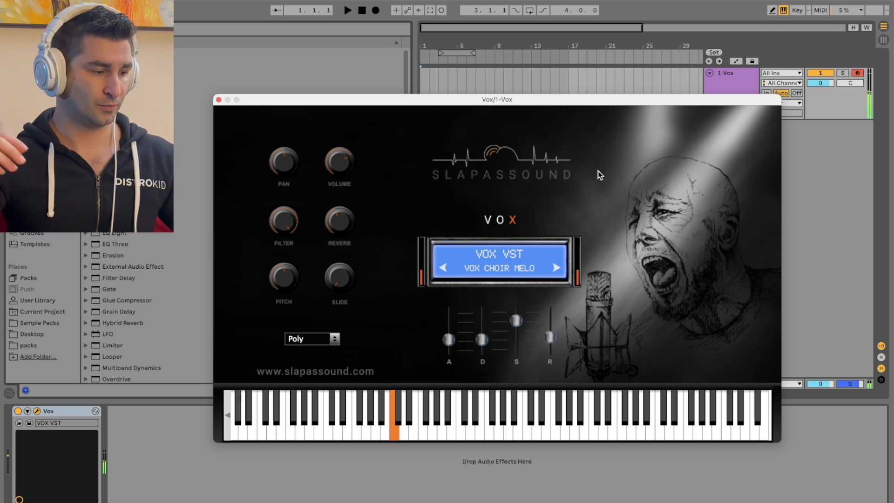
key(a)
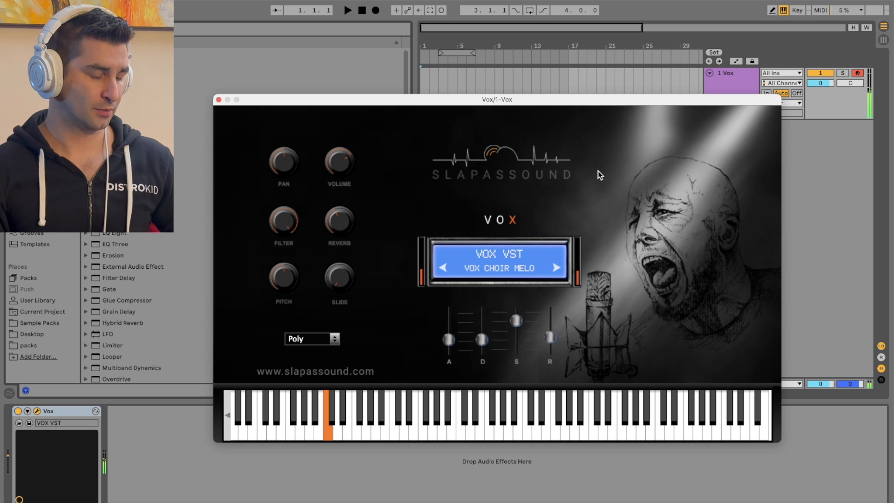
key(f)
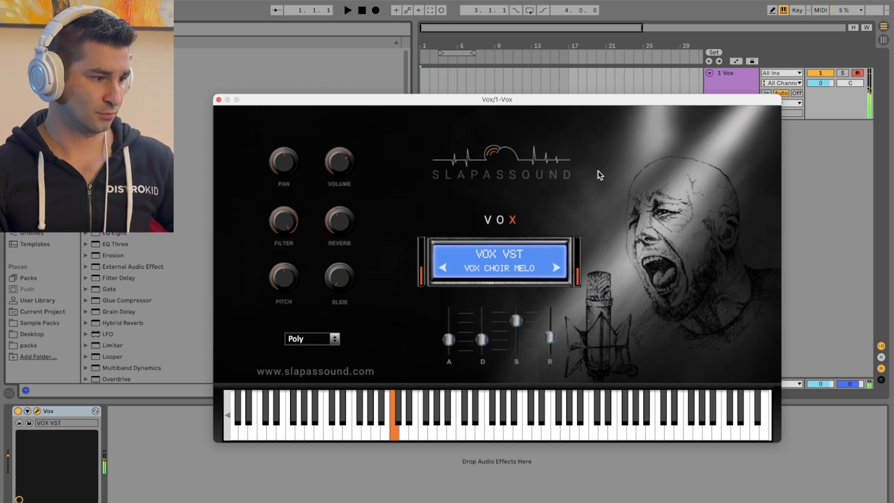
key(k)
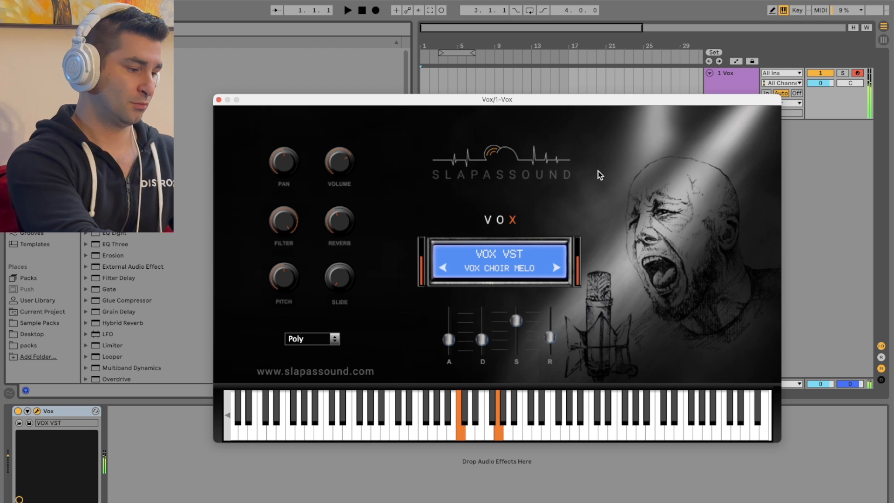
Step: Audition the vox CHOIR mixed preset, then check the Vox preset list again without choosing another preset
click(518, 267)
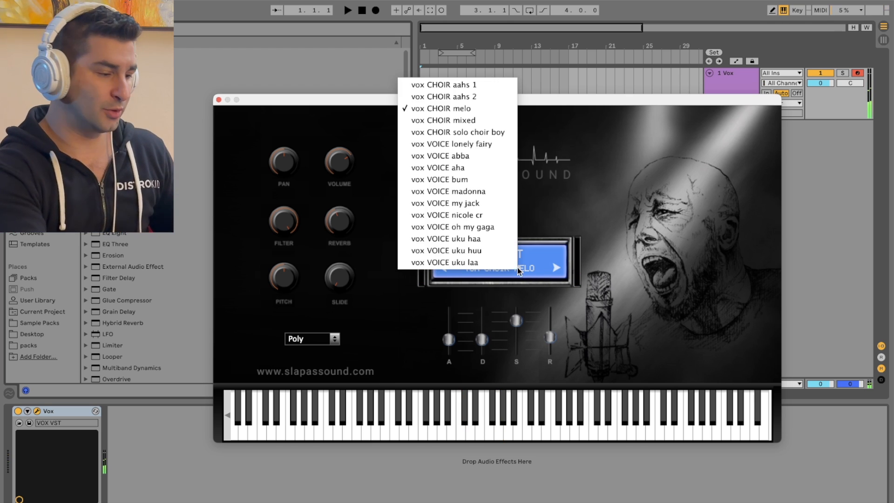
click(489, 122)
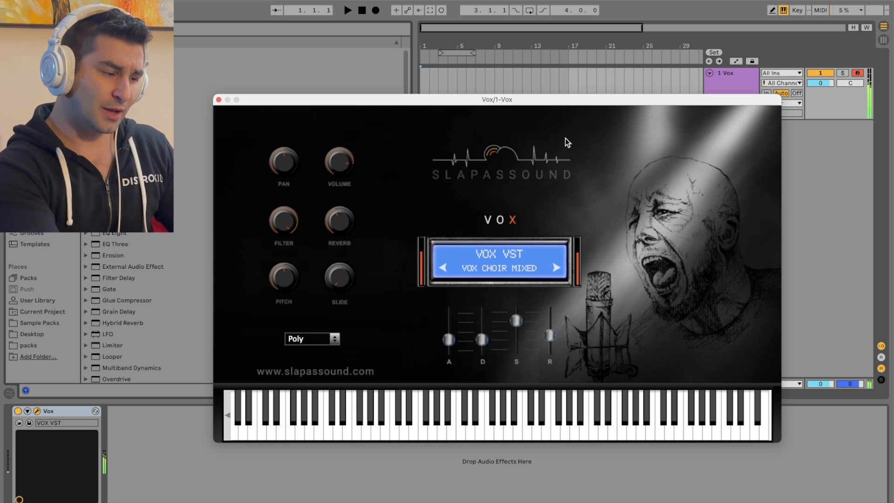
click(523, 267)
click(569, 147)
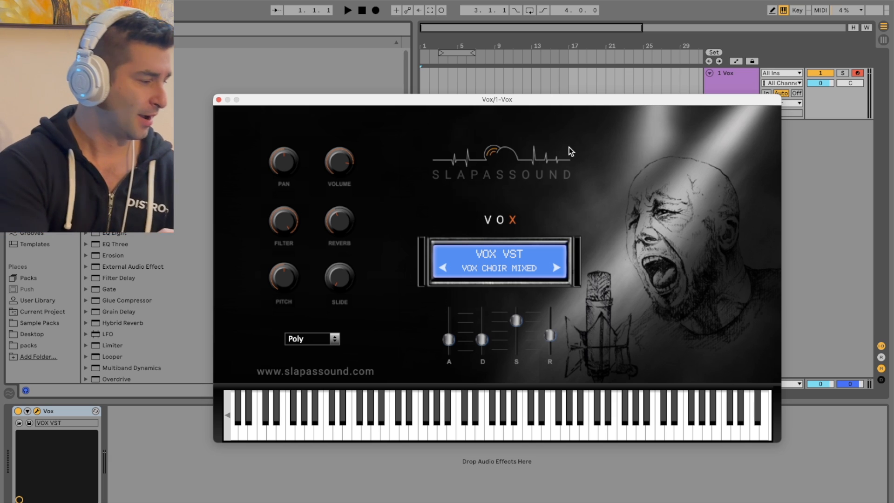
Step: Open the recent set Sam Sulek.als without saving the changes to the Untitled set
click(60, 0)
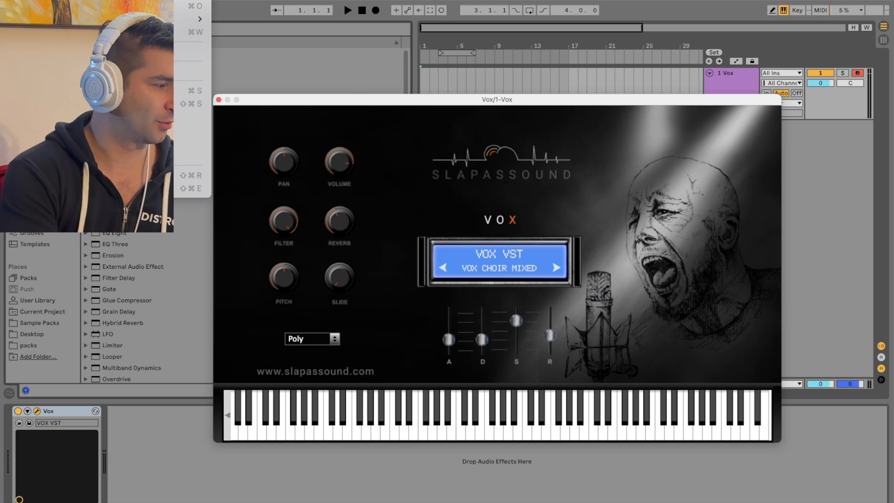
mouse_move(195, 19)
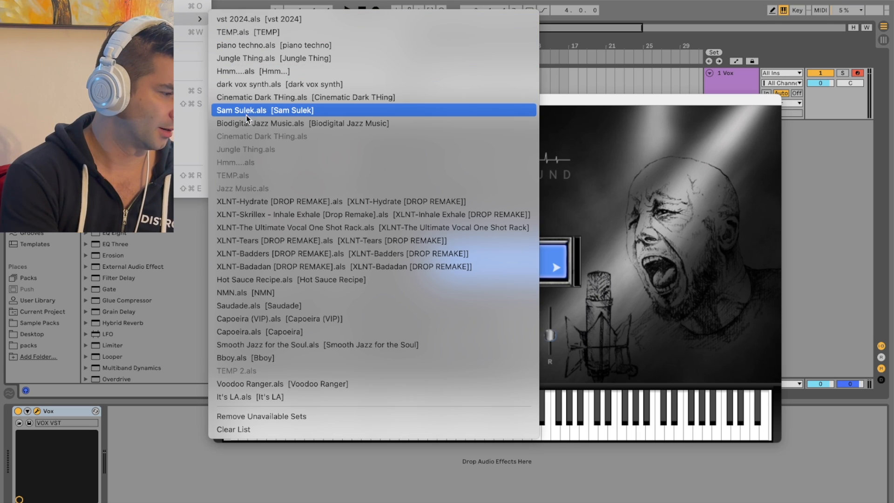
click(279, 110)
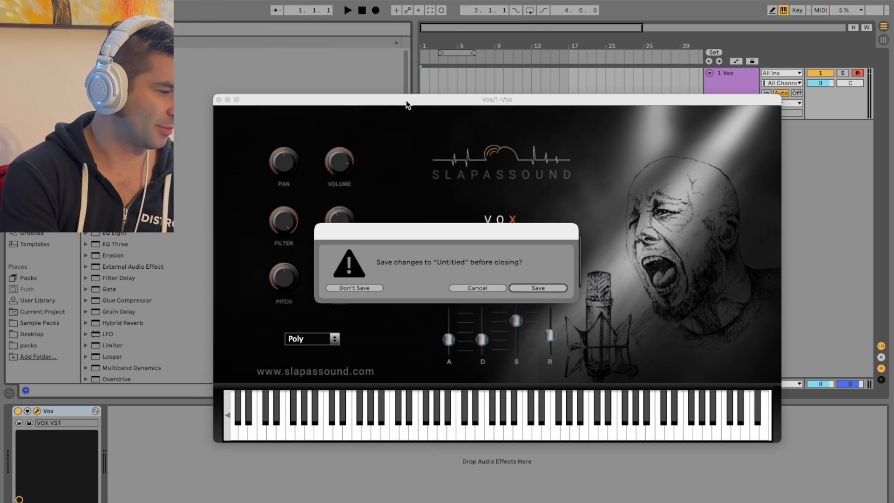
click(362, 288)
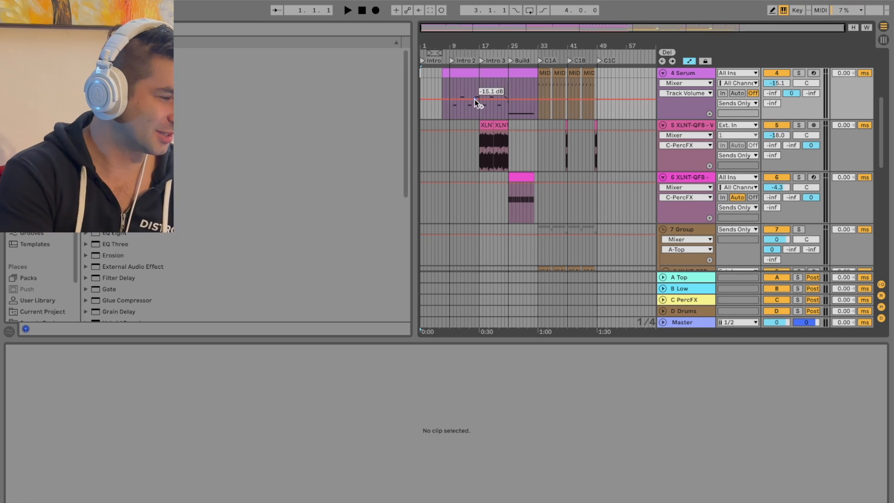
Step: Zoom in on the intro of the first tracks and play the arrangement from shortly before the Intro 2 marker
drag(424, 33, 421, 46)
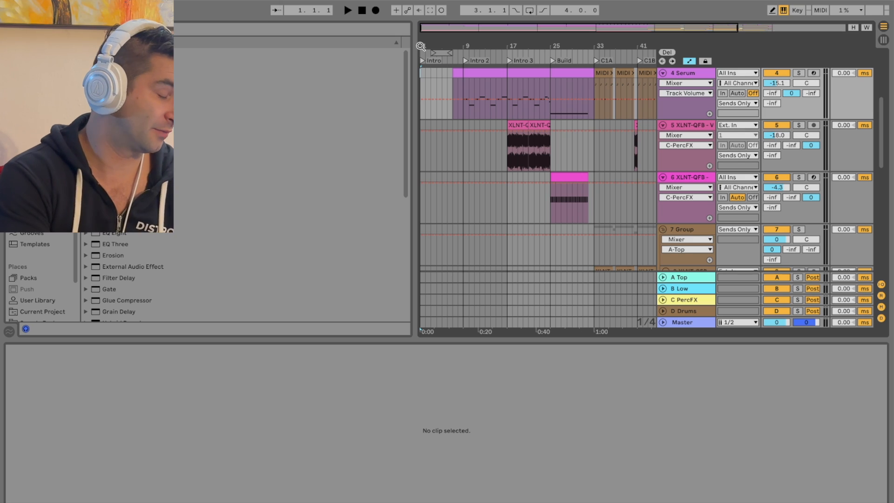
scroll(493, 85, down, 2)
scroll(493, 85, up, 3)
scroll(493, 85, up, 10)
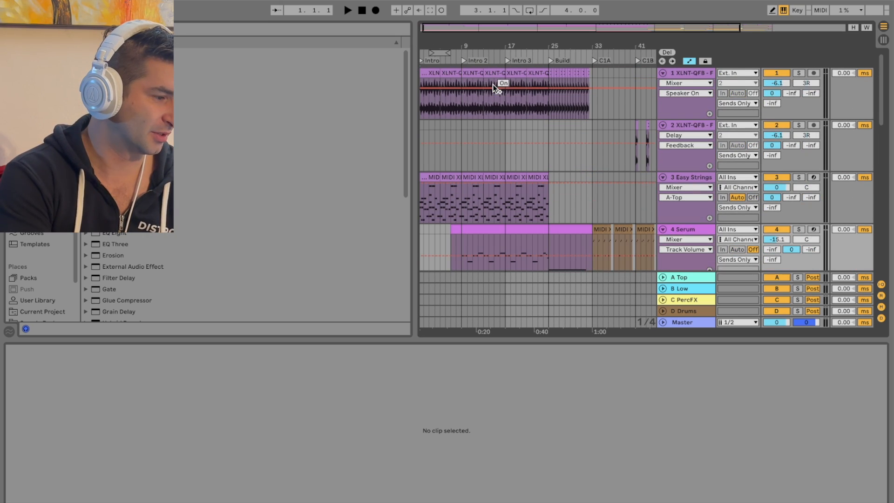
drag(456, 45, 459, 130)
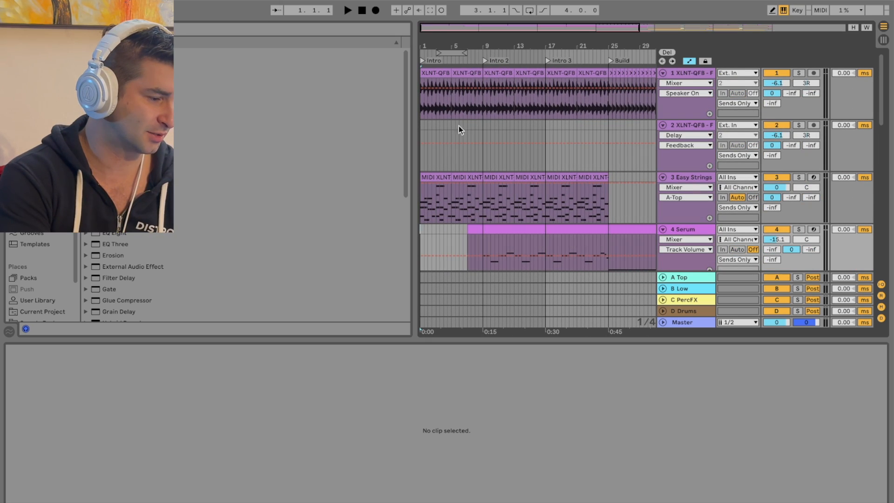
click(466, 61)
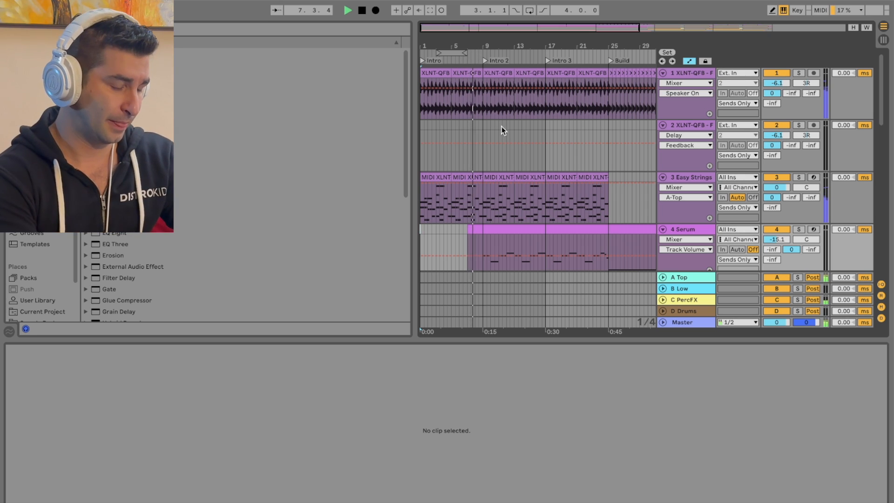
Step: Add FabFilter Pro-L 2 to the Master track, raise its gain to +7.1 and close the plug-in window
scroll(503, 131, down, 2)
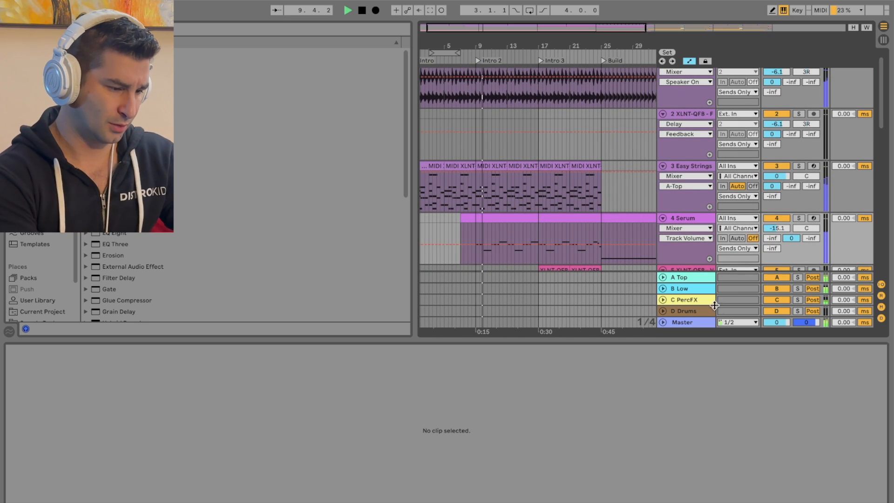
click(662, 322)
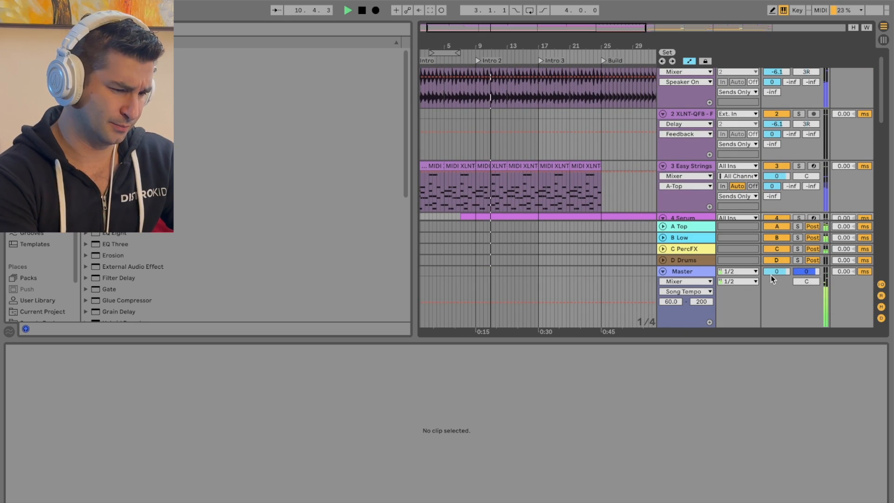
click(681, 272)
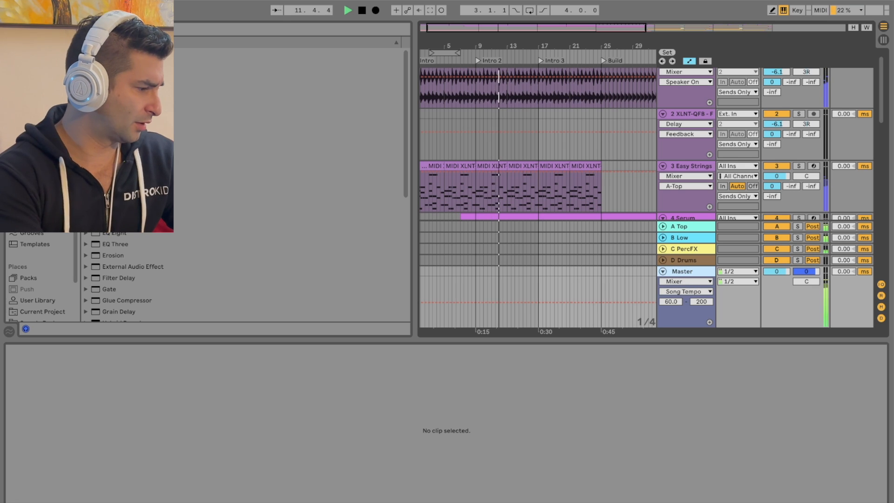
click(34, 199)
click(110, 76)
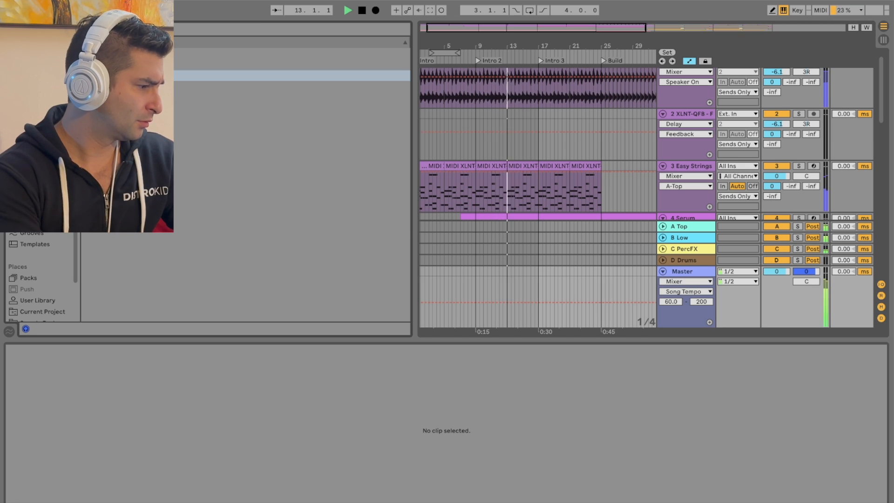
click(88, 64)
double_click(122, 98)
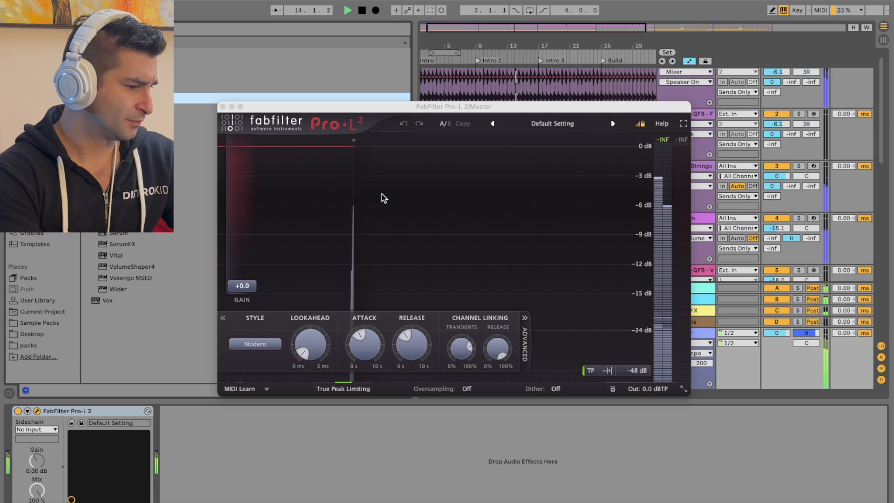
drag(241, 285, 238, 249)
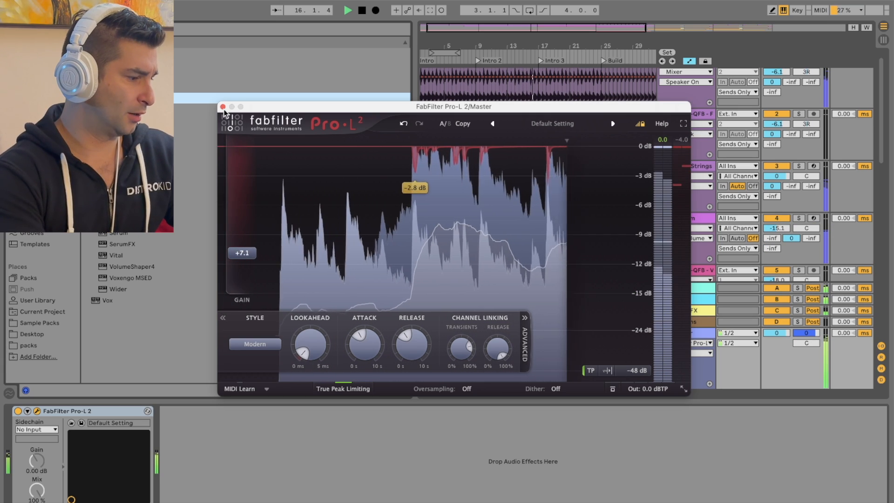
click(222, 107)
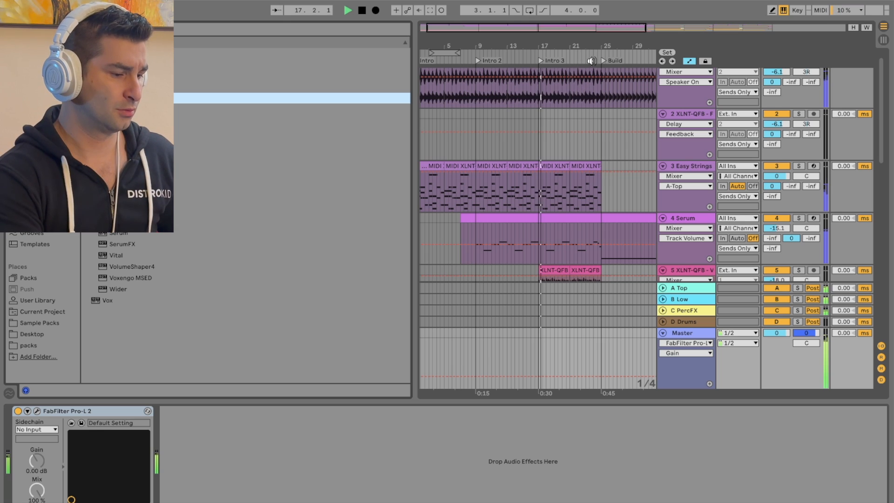
Step: Fold the Master track and listen to the arrangement from just before C1A and from just before C1B
drag(649, 283, 660, 328)
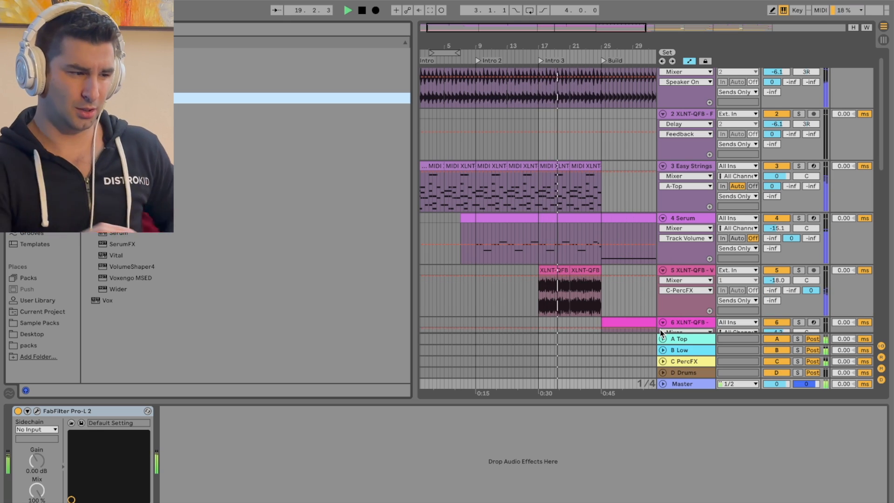
drag(620, 43, 547, 43)
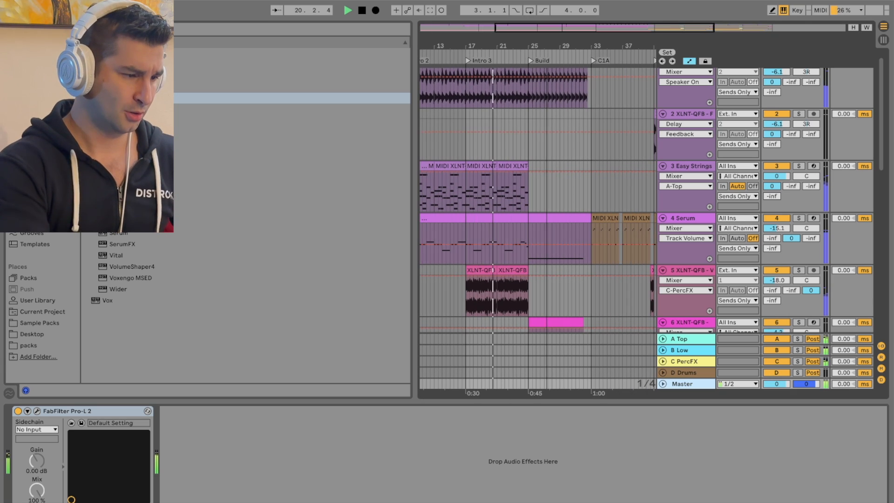
click(587, 50)
drag(620, 41, 560, 42)
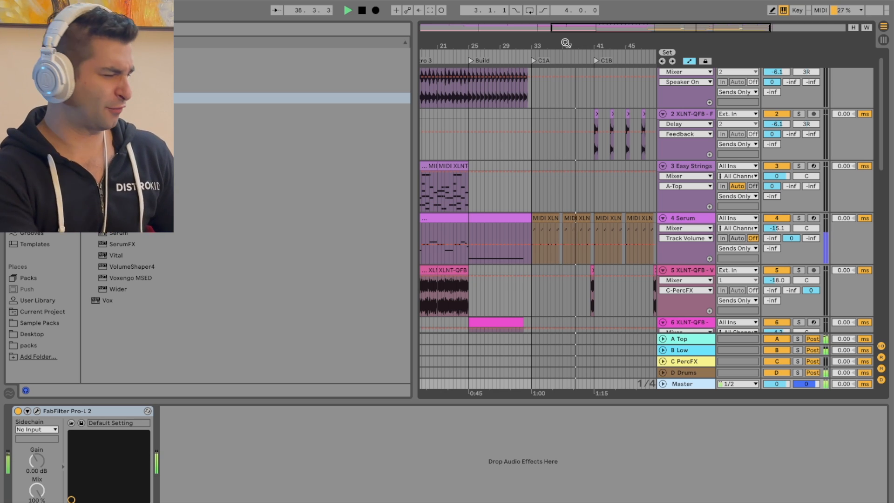
key(space)
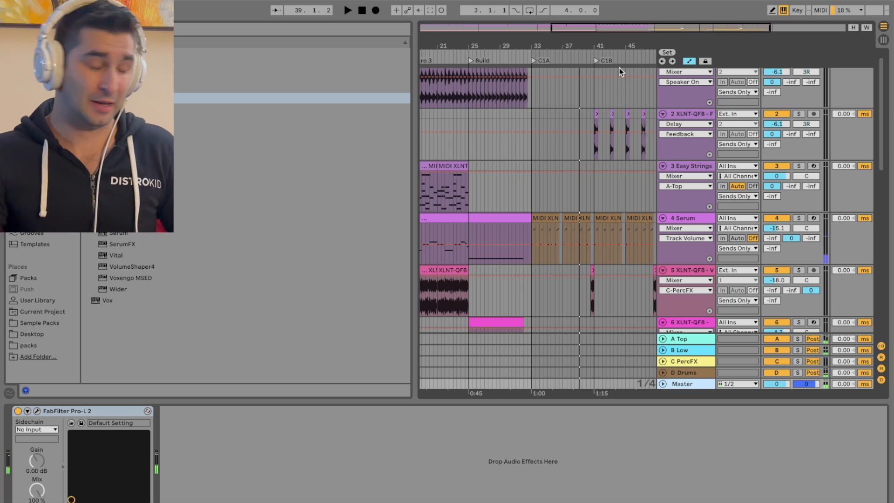
click(592, 53)
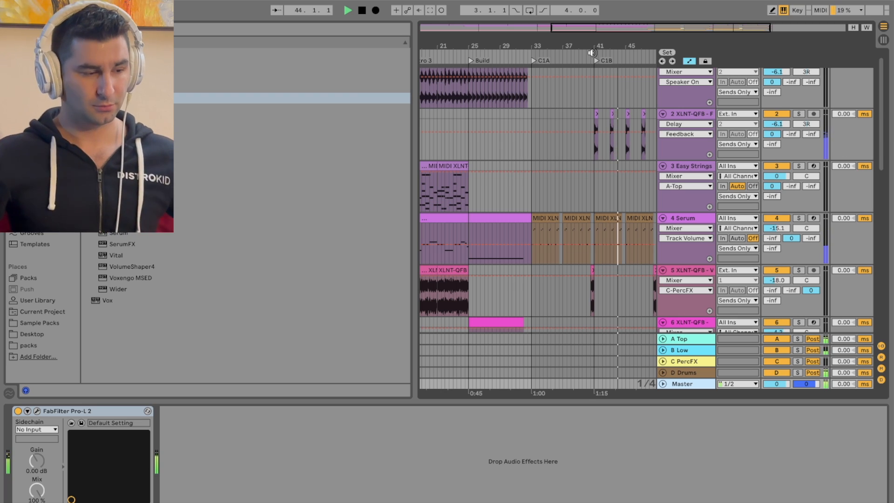
Step: Stop playback, return to the intro of the arrangement and insert a MIDI track directly below the Easy Strings track
drag(592, 53, 616, 42)
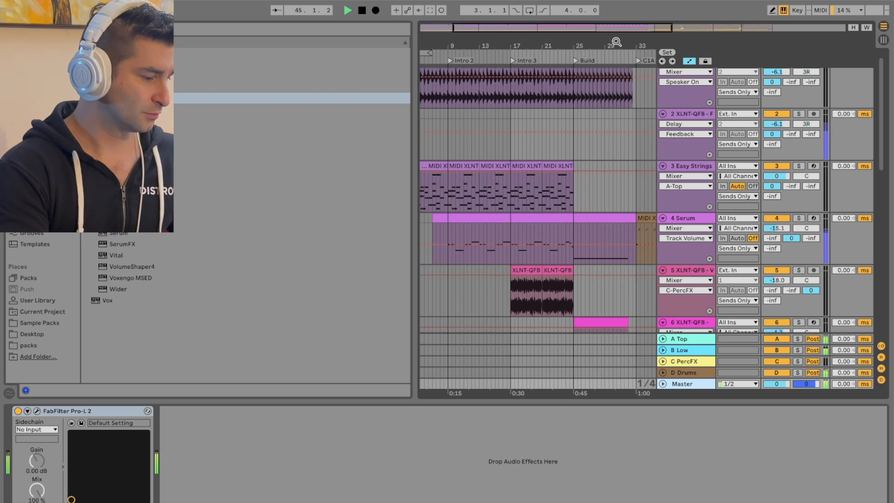
drag(499, 49, 531, 49)
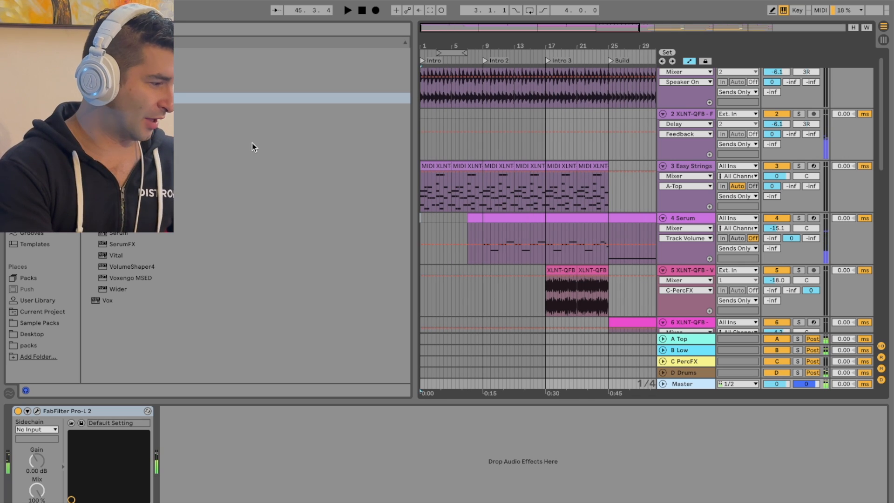
scroll(582, 201, up, 1)
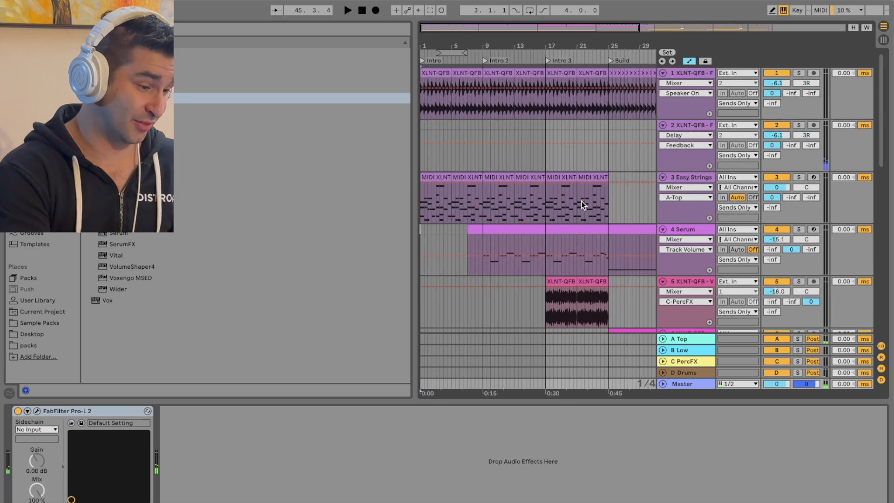
click(697, 178)
right_click(699, 178)
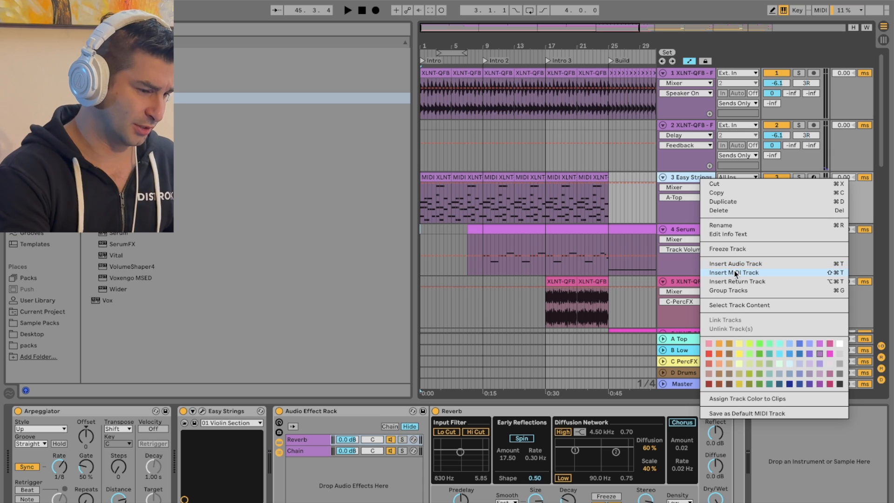
click(736, 274)
Step: Solo the Easy Strings track and listen to it from just before the Intro 2 marker
click(699, 176)
click(797, 176)
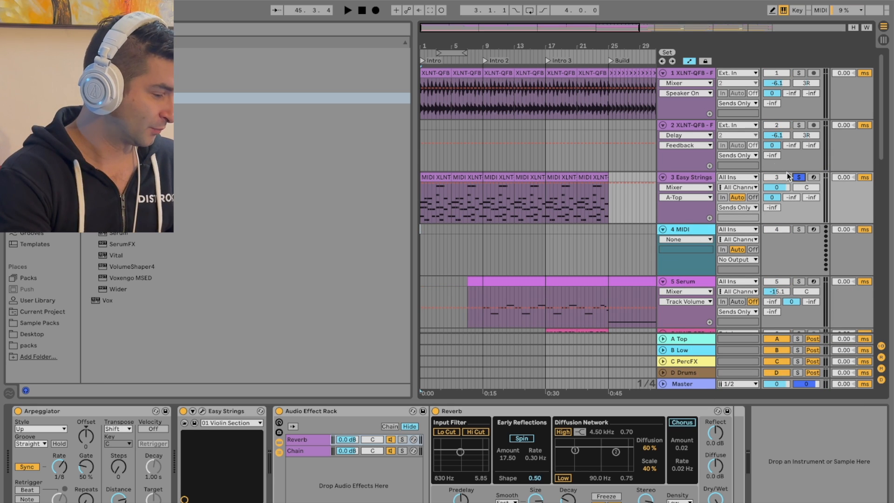
click(479, 52)
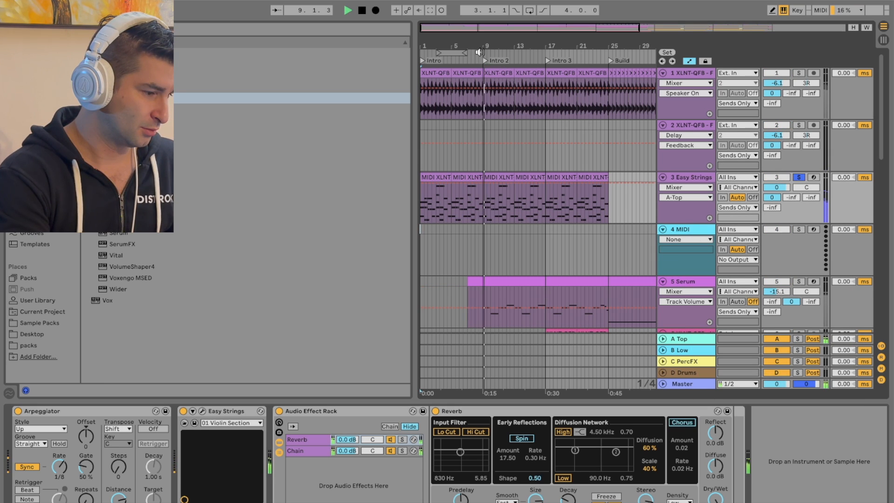
key(space)
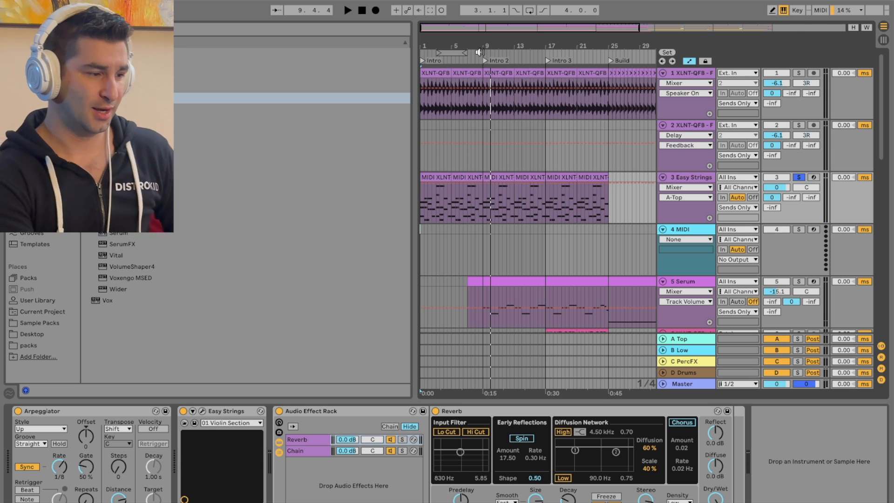
Step: Solo the first audio track, play its Full Melodic Loop clip from Intro 2, and show the clip's Convert Harmony to New MIDI Track option
drag(480, 47, 481, 48)
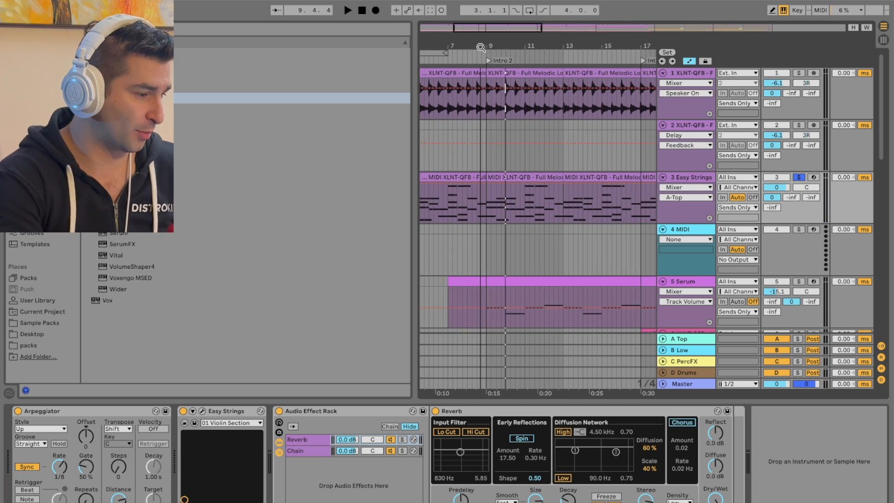
click(506, 71)
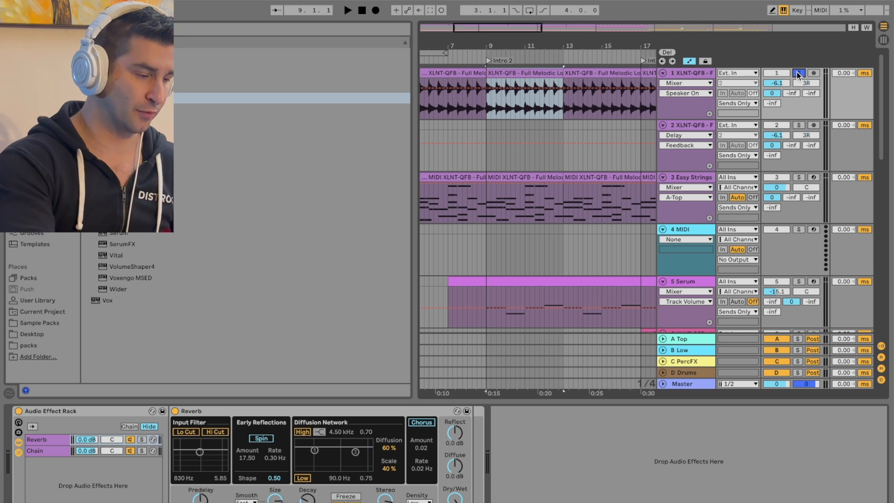
key(space)
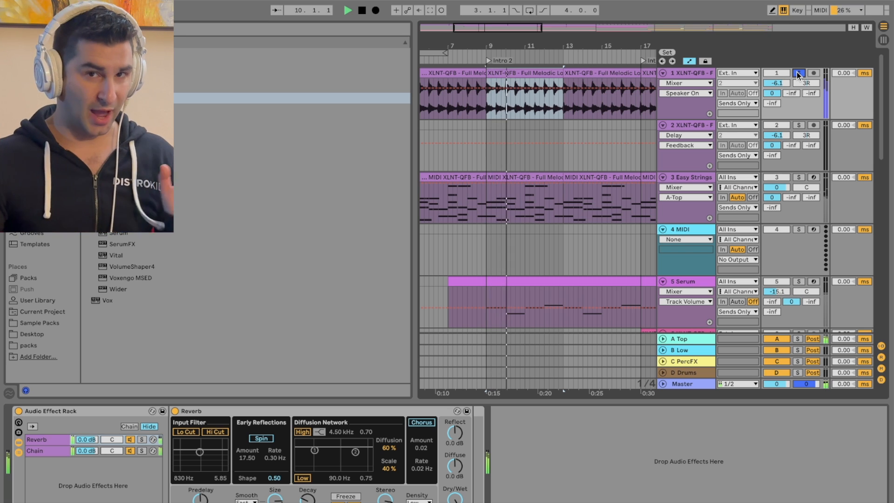
key(space)
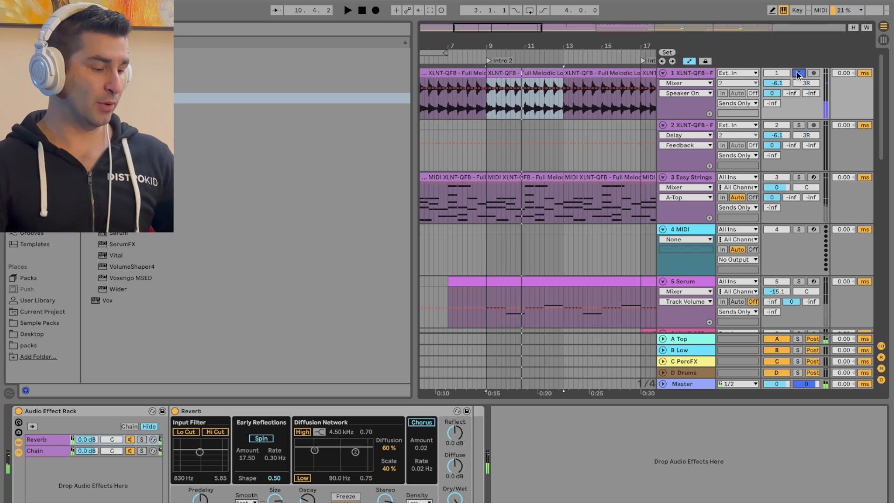
right_click(547, 76)
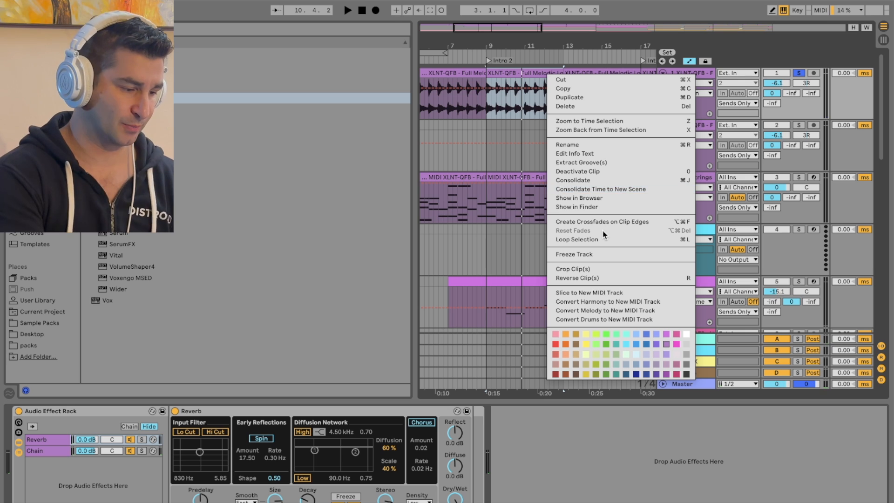
click(604, 300)
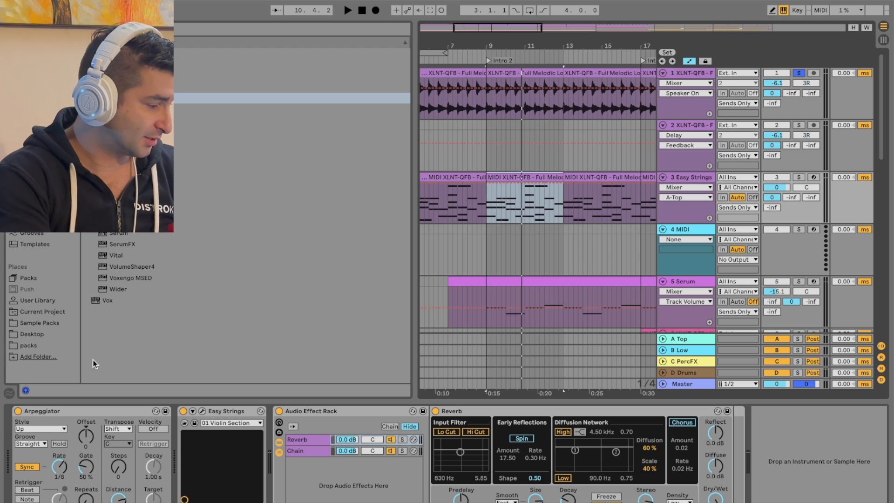
Step: Solo Easy Strings and play its Intro 2 clip with the Arpeggiator switched off, and again with it switched back on
click(18, 411)
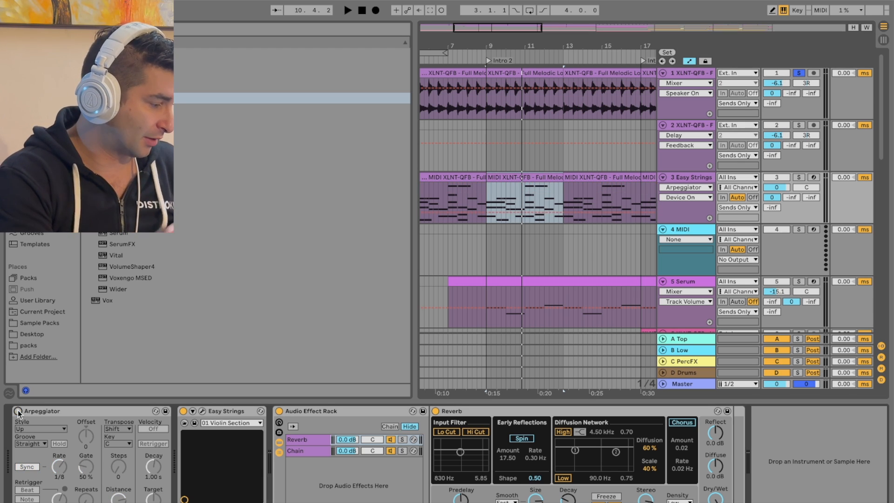
click(800, 178)
key(space)
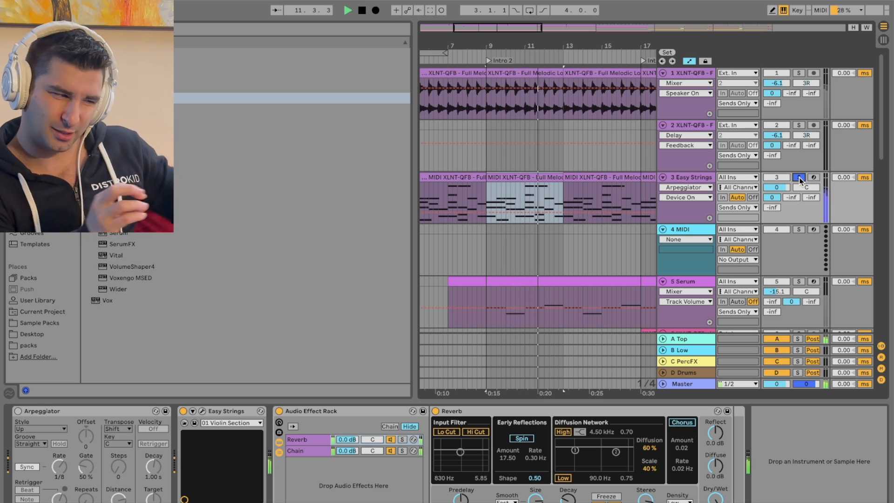
key(space)
click(19, 410)
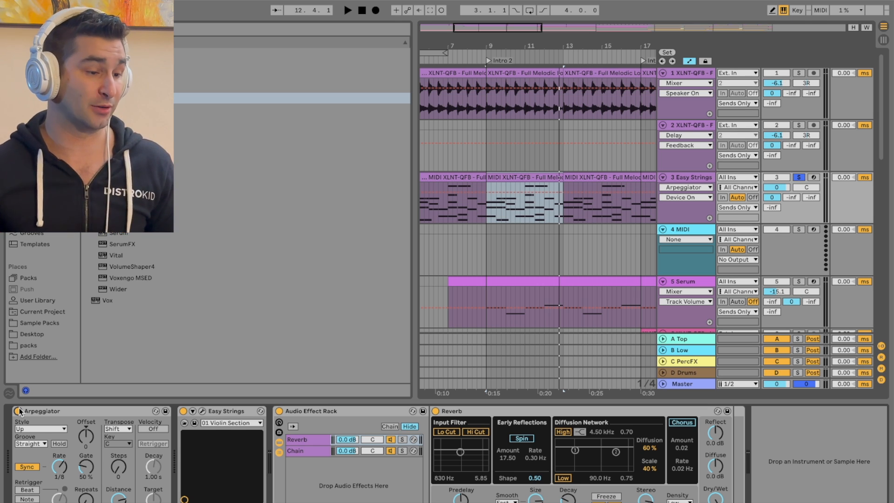
key(space)
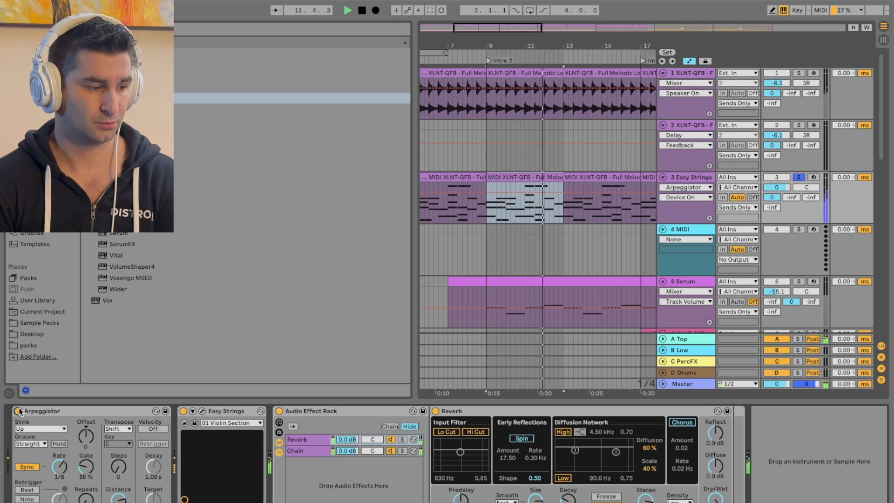
key(space)
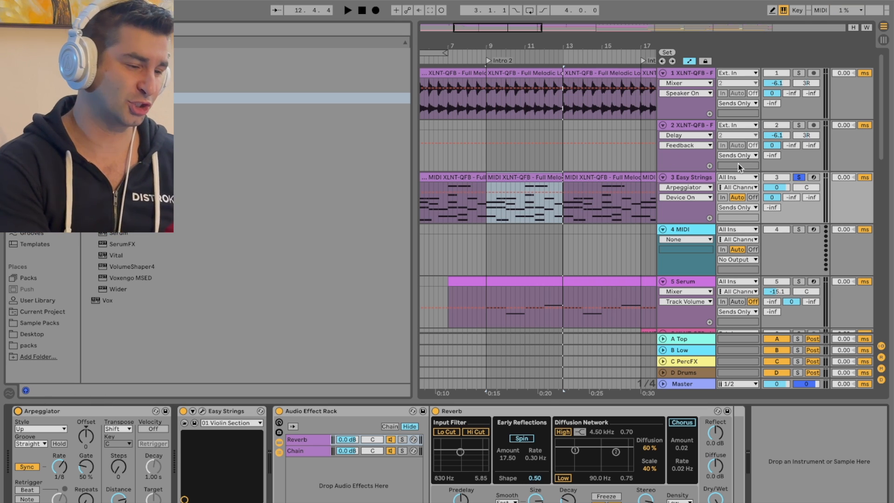
Step: Unsolo the Easy Strings track and listen to all tracks together from the Intro 2 marker
click(795, 178)
key(space)
click(769, 177)
scroll(588, 167, down, 5)
scroll(592, 139, up, 4)
scroll(591, 139, up, 2)
scroll(593, 142, down, 4)
scroll(594, 142, up, 2)
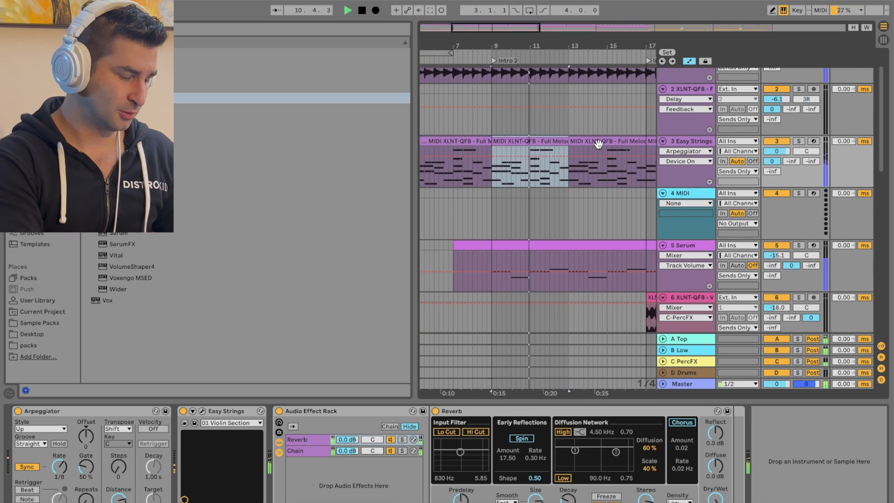
Step: Stop playback, load the Vox instrument onto the empty MIDI track below Easy Strings, and close its plug-in window
click(585, 205)
key(space)
click(131, 299)
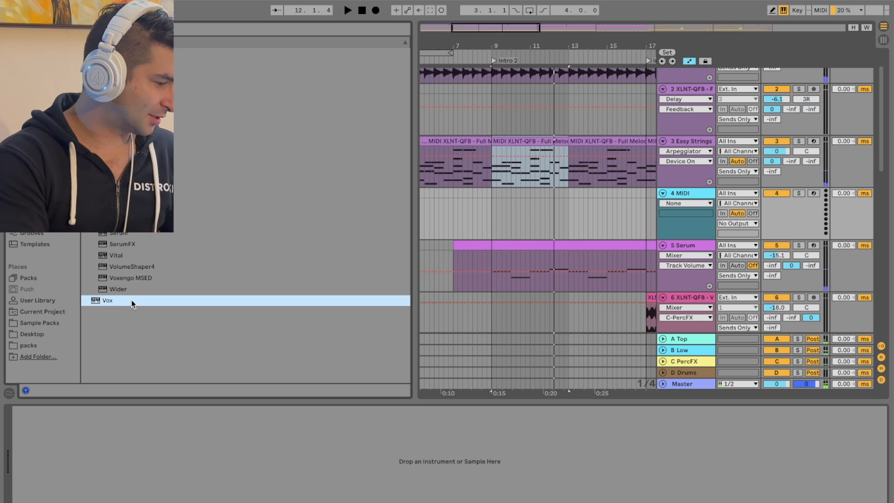
double_click(131, 299)
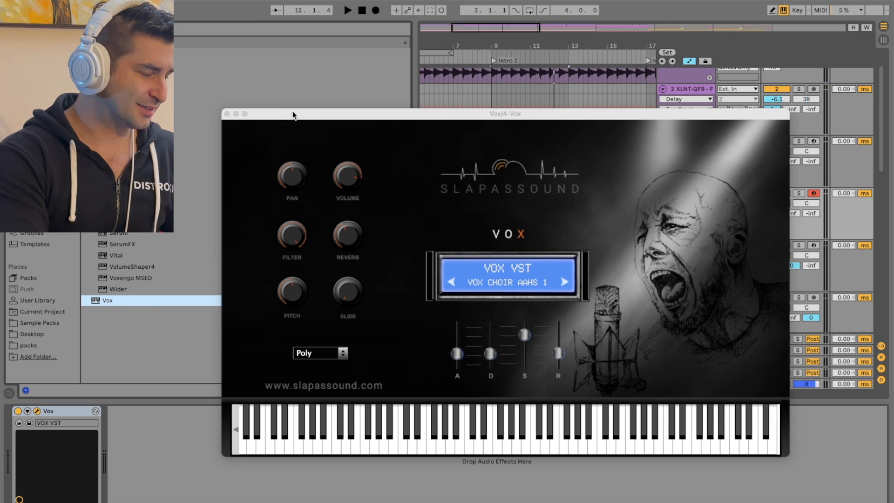
drag(294, 115, 252, 76)
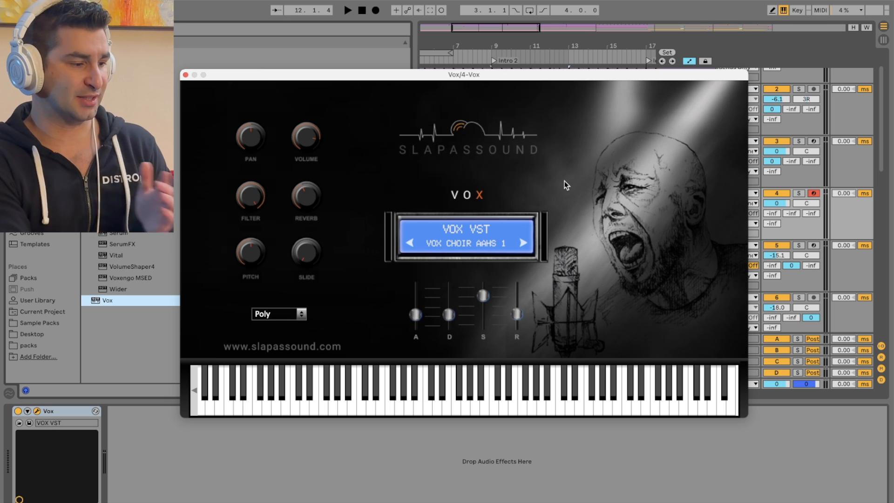
click(185, 74)
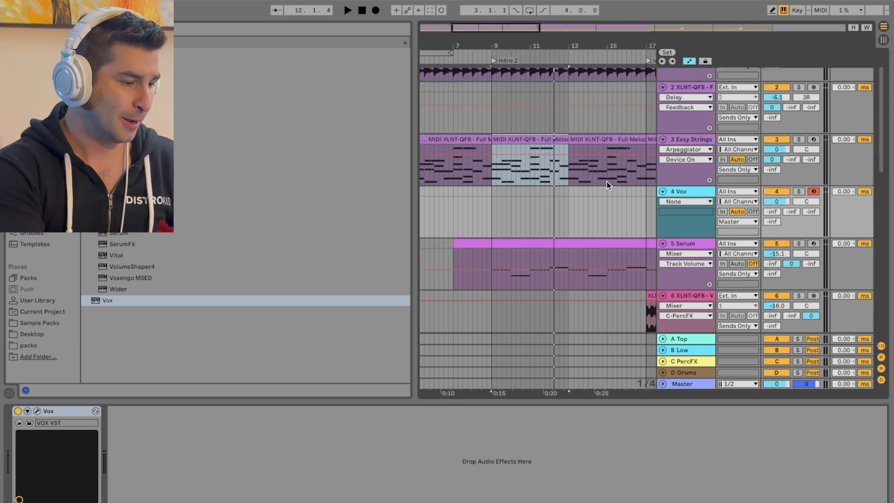
Step: Open the SynthaX plug-in on track 14, look through its preset list without changing the preset, and close the window
scroll(607, 181, down, 10)
click(700, 207)
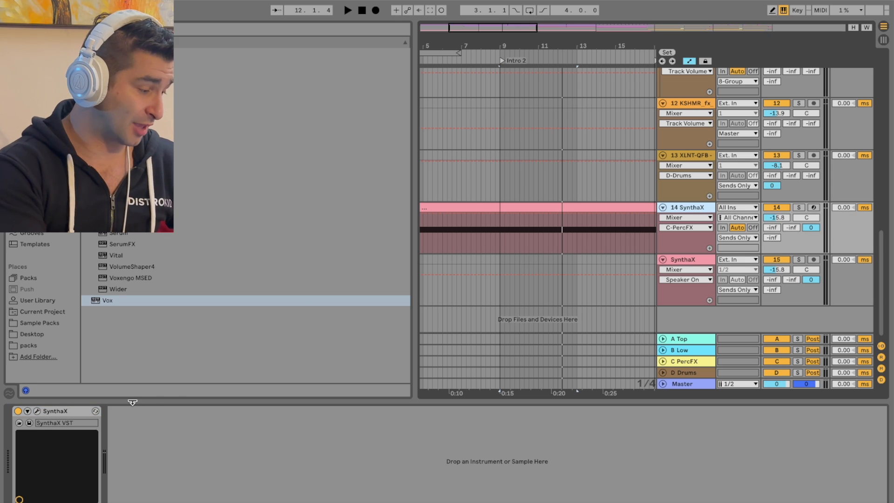
click(37, 412)
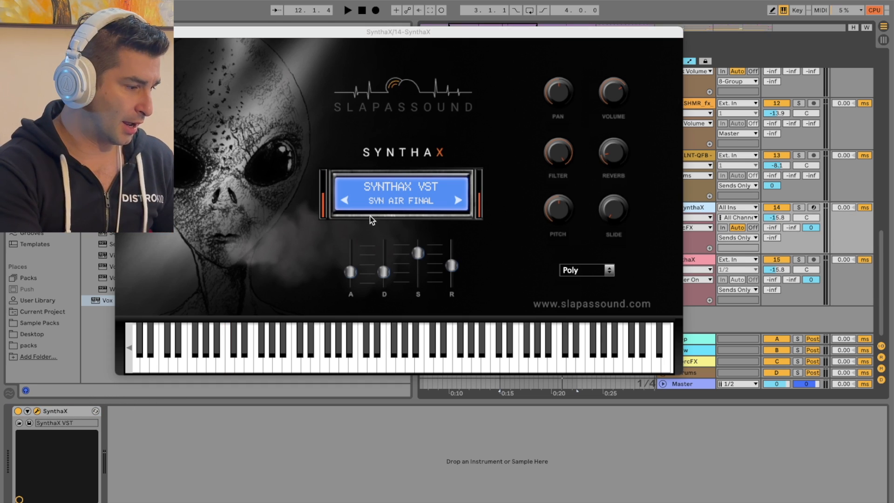
click(383, 207)
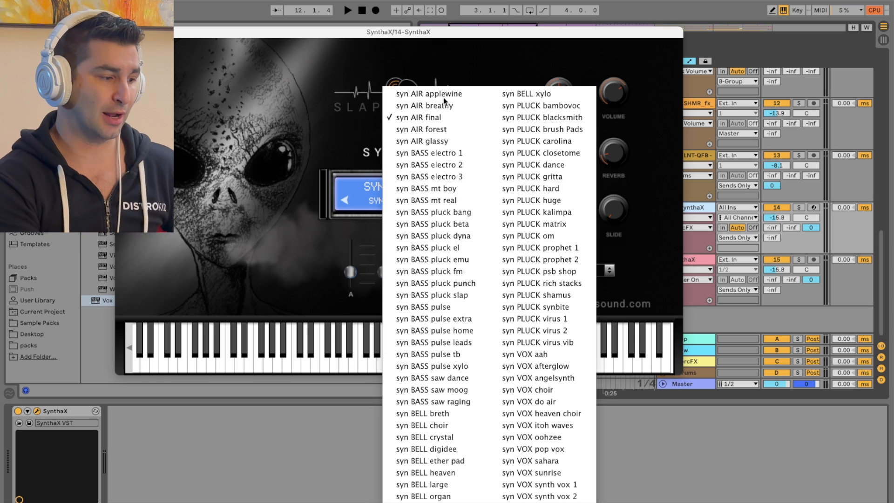
click(262, 85)
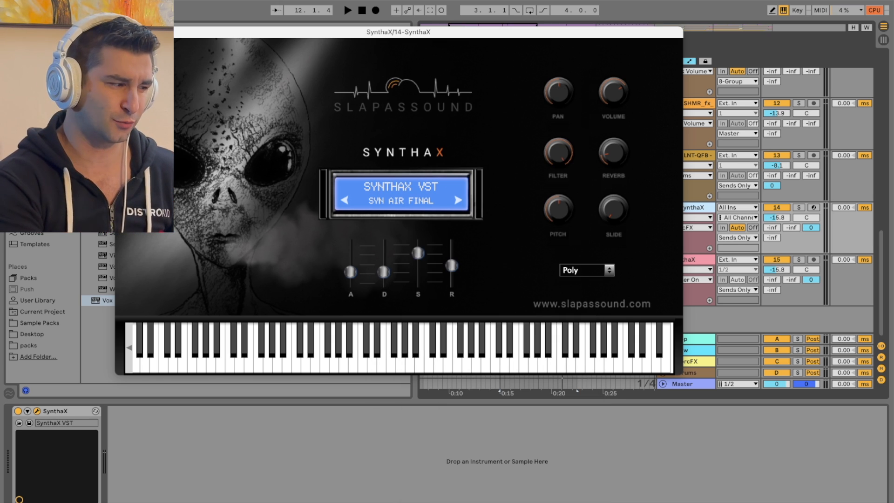
click(121, 32)
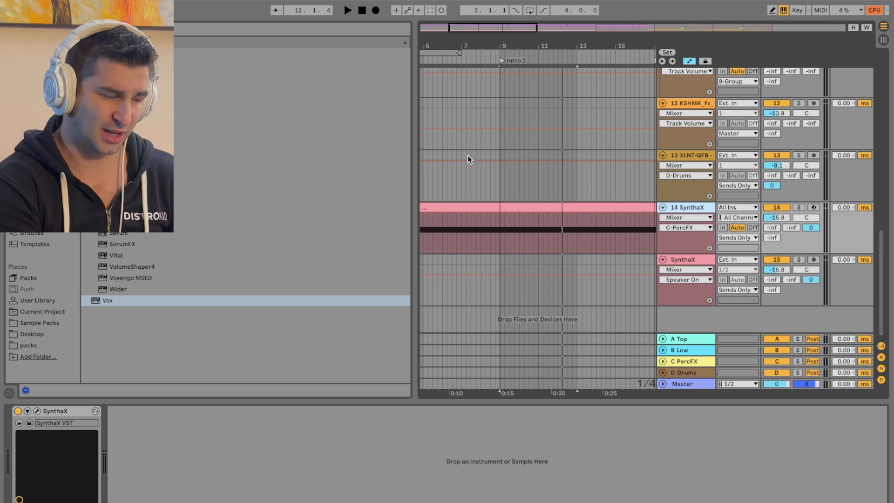
Step: Reopen the Vox plug-in on its track and switch the preset to vox CHOIR solo choir boy
scroll(468, 160, up, 15)
click(697, 228)
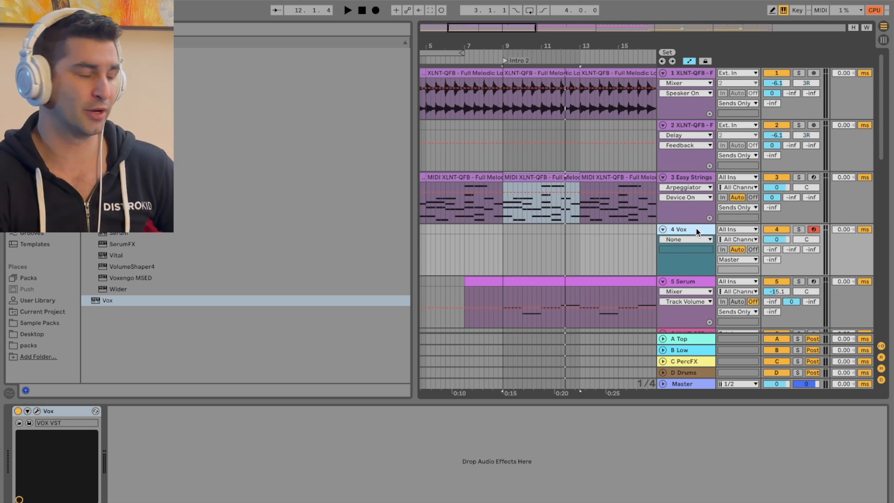
click(37, 411)
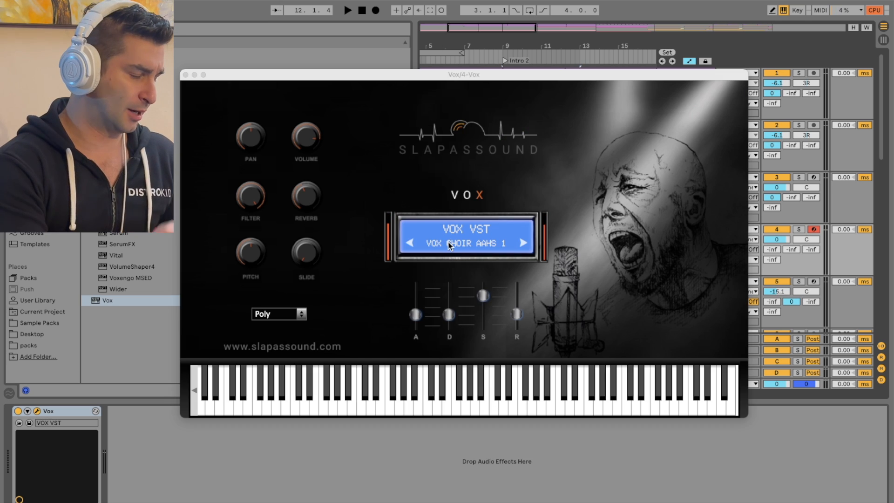
drag(447, 81, 410, 61)
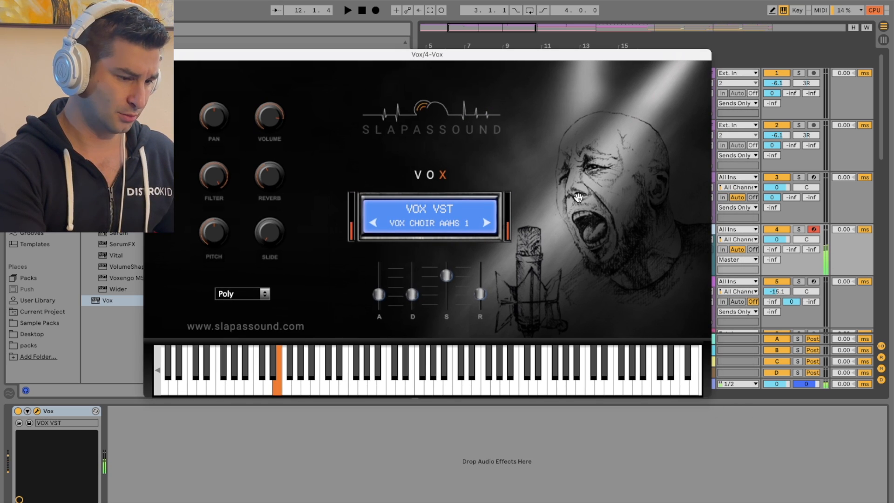
click(462, 227)
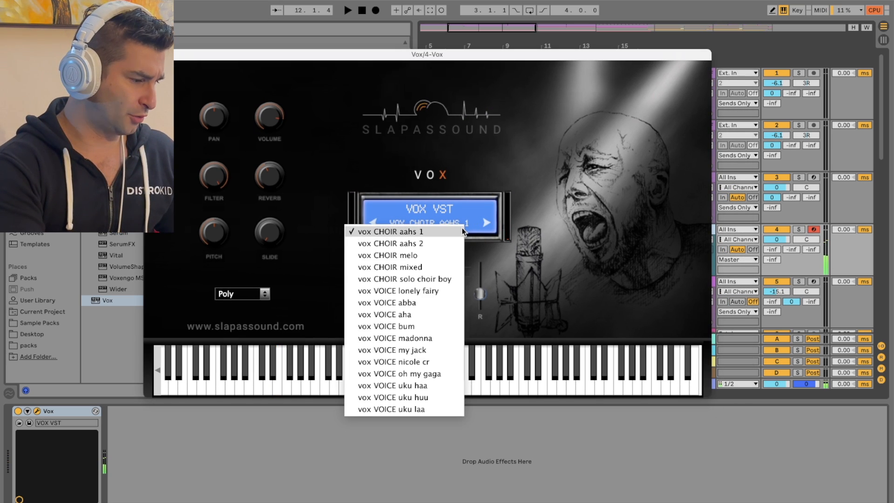
click(442, 267)
click(485, 220)
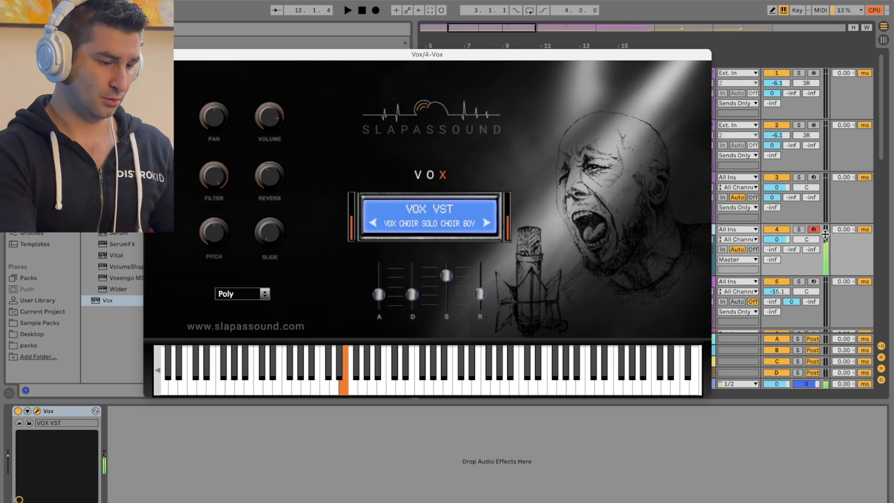
Step: Lower the Vox track's volume to -6.3 and keep the plug-in window clear of the track controls
drag(790, 242, 784, 241)
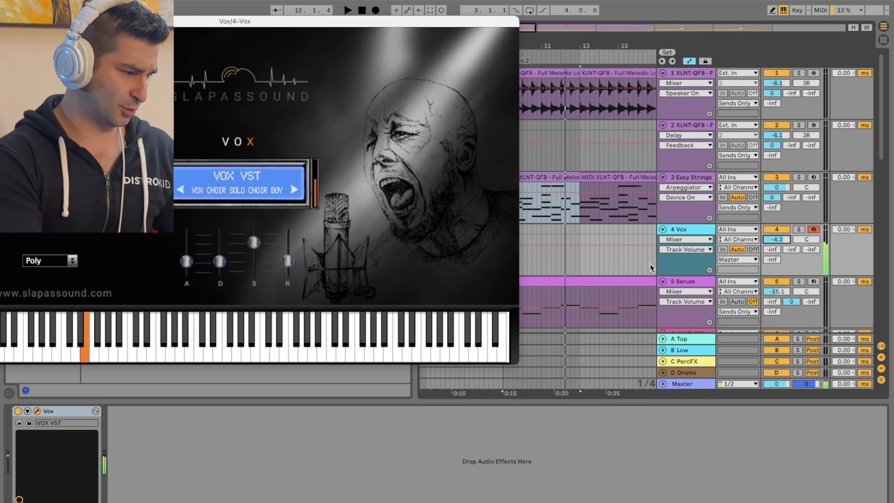
drag(776, 239, 775, 246)
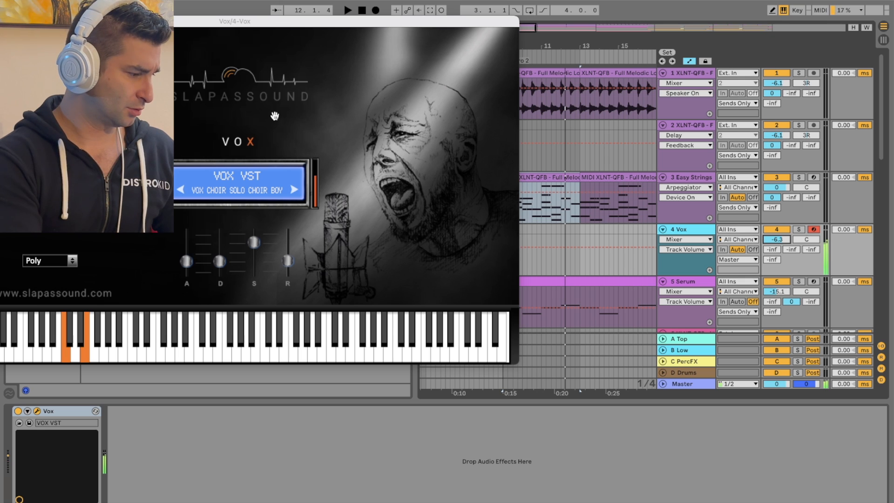
Step: Switch the Vox preset to vox VOICE lonely fairy and lower the Vox track's volume to -9.0
drag(249, 27, 381, 32)
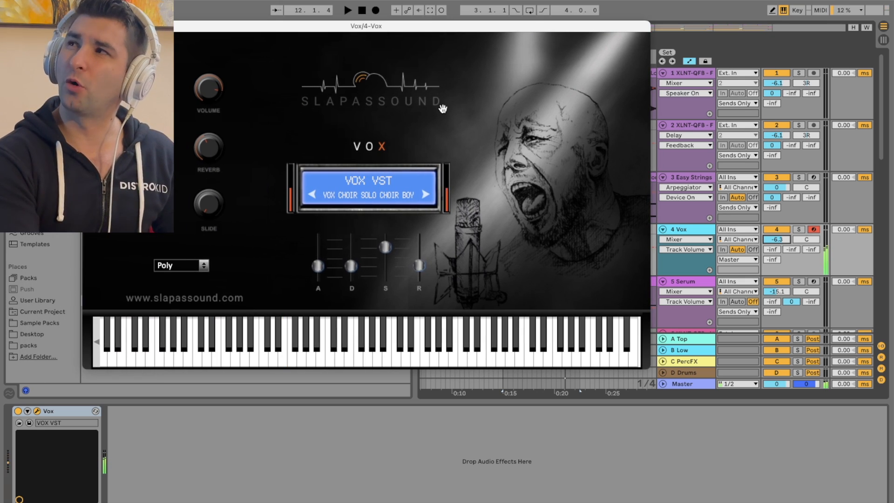
click(423, 195)
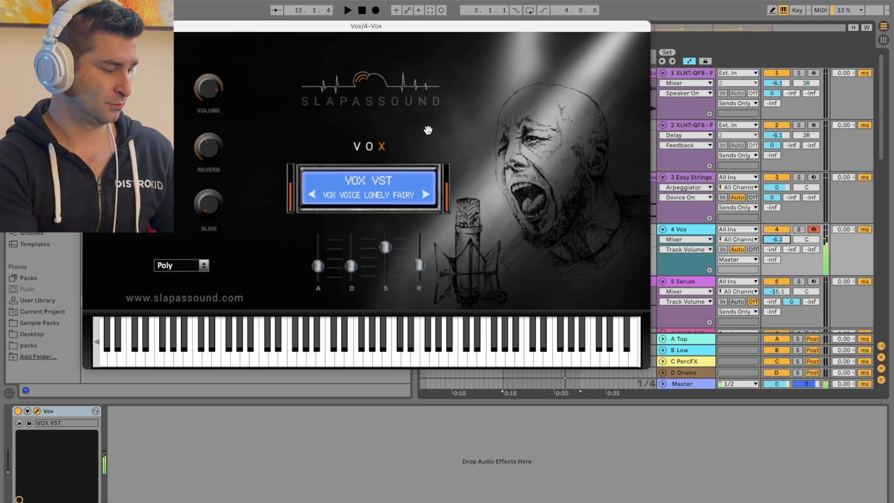
drag(776, 240, 776, 242)
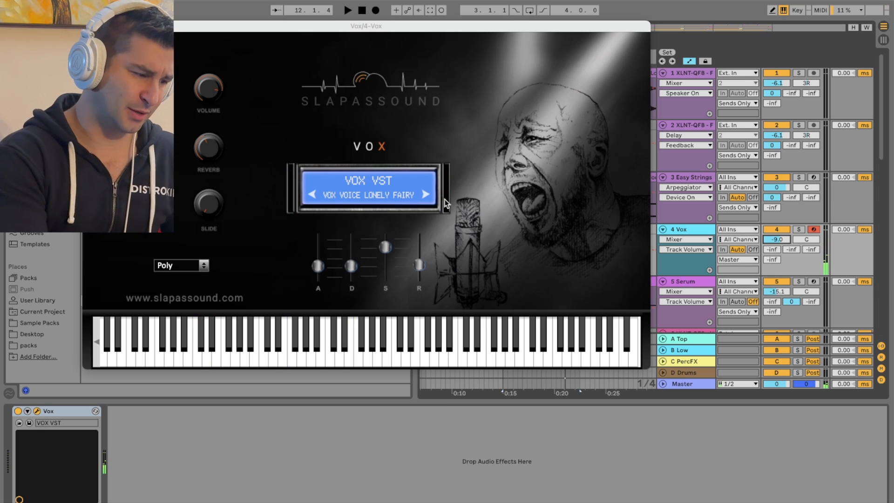
Step: Audition the vox VOICE presets abba, aha and bum in turn, raising the release slider while on abba
click(425, 194)
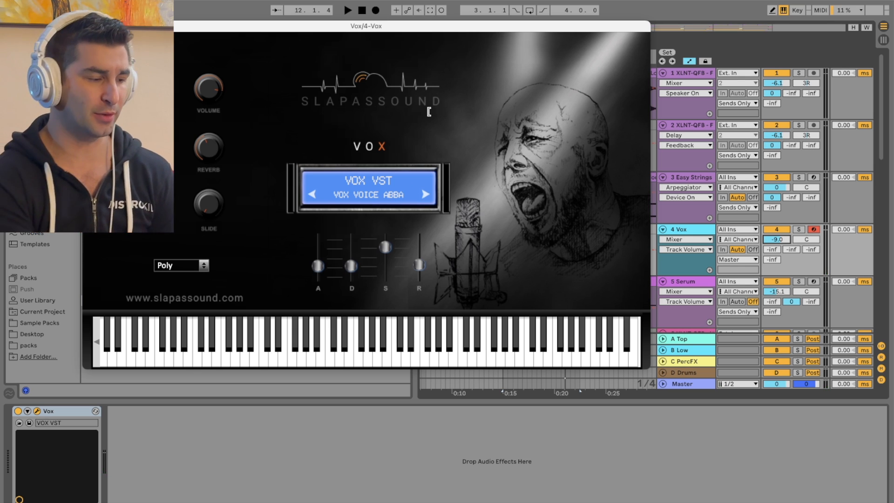
drag(419, 265, 419, 247)
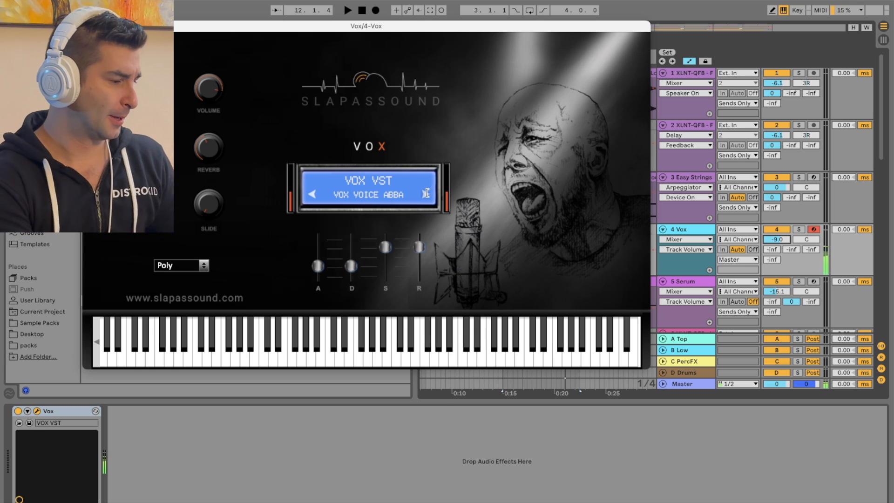
click(426, 193)
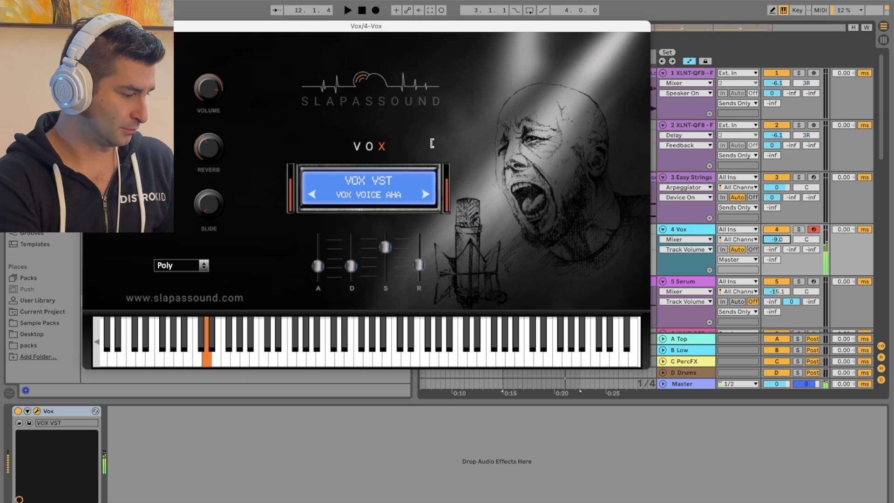
click(425, 194)
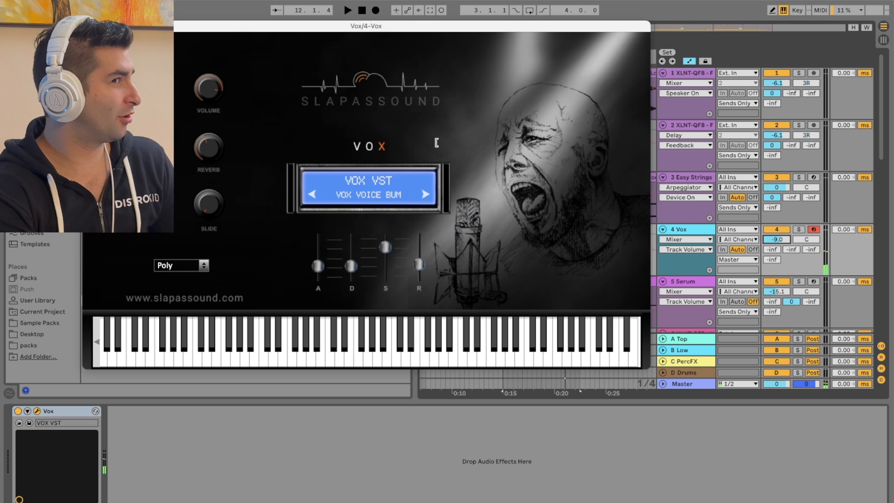
click(376, 189)
click(421, 142)
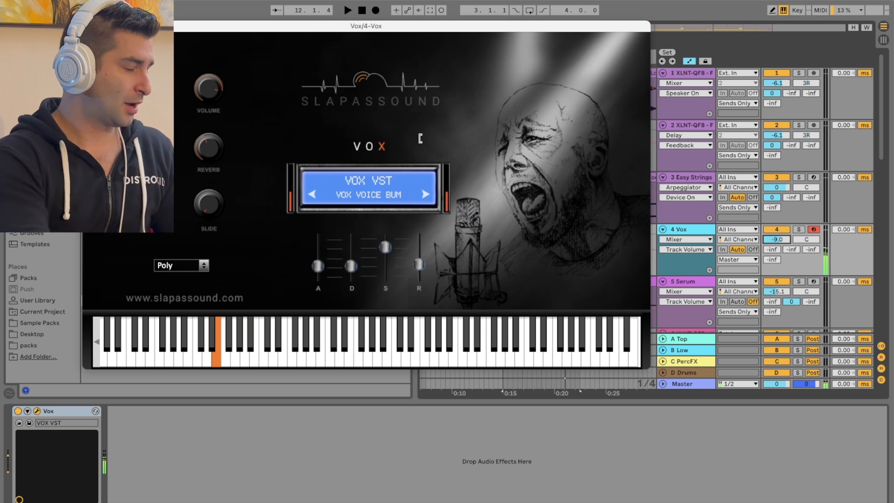
Step: Listen to Intro 2 and the start of the C1A section, closing the Vox window in between, and return to Intro 2
key(space)
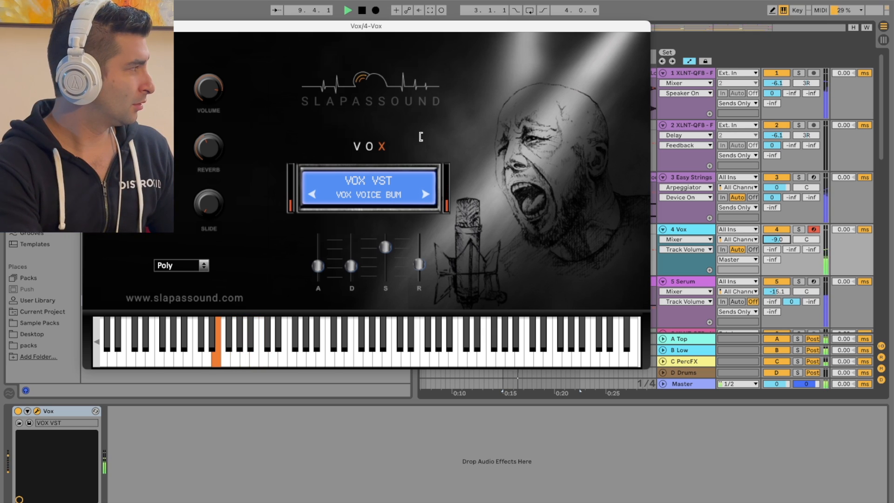
key(space)
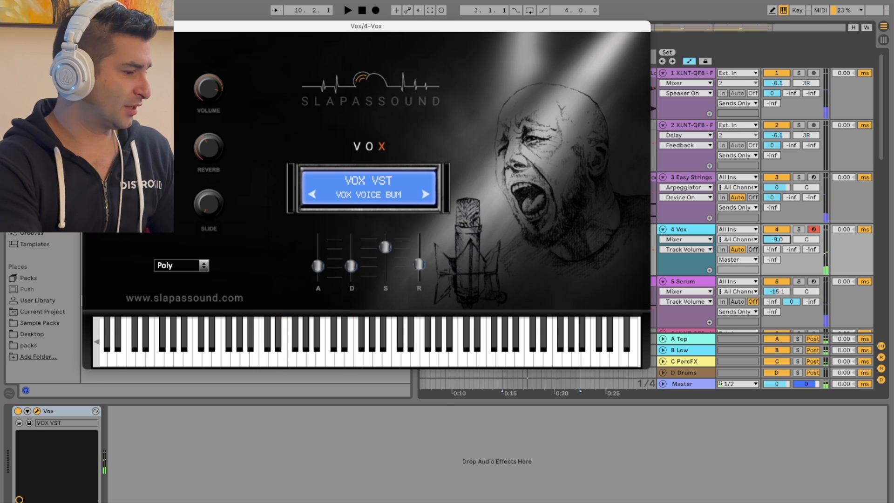
click(89, 26)
drag(572, 43, 506, 42)
click(619, 54)
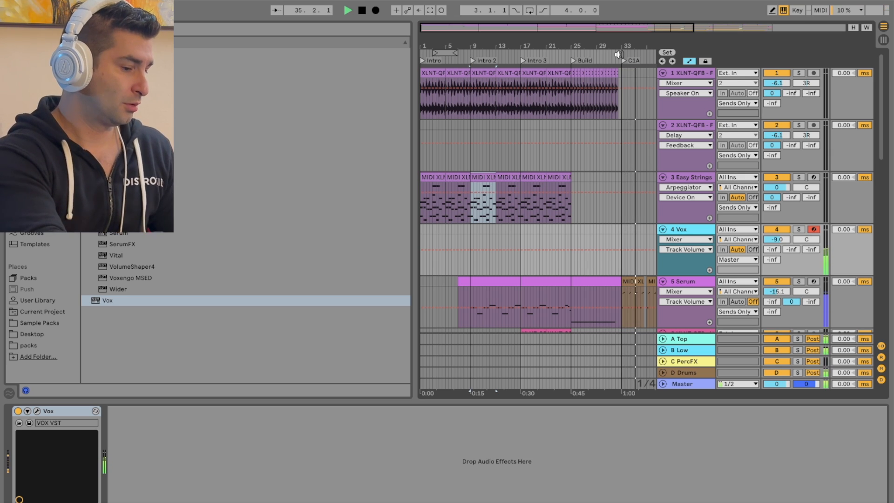
key(space)
drag(470, 47, 471, 61)
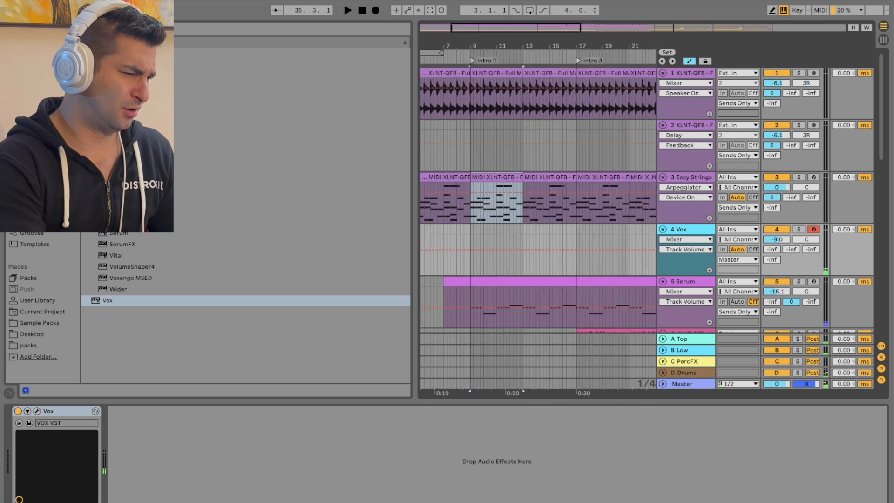
Step: Reopen the Vox plug-in and audition the vox VOICE presets madonna, my jack and nicole cr
click(36, 412)
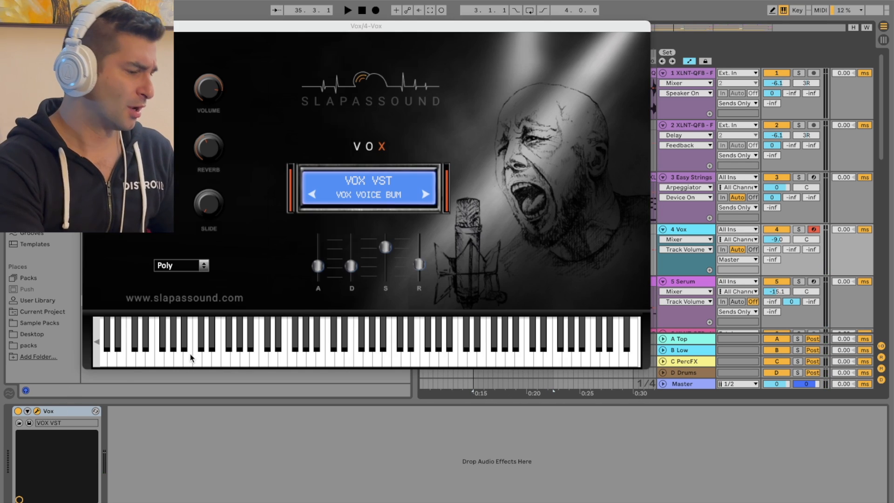
click(424, 147)
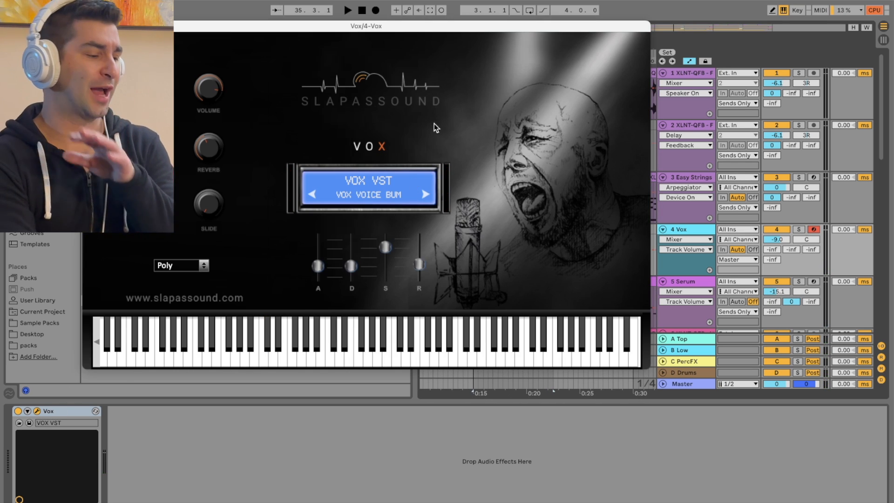
click(425, 195)
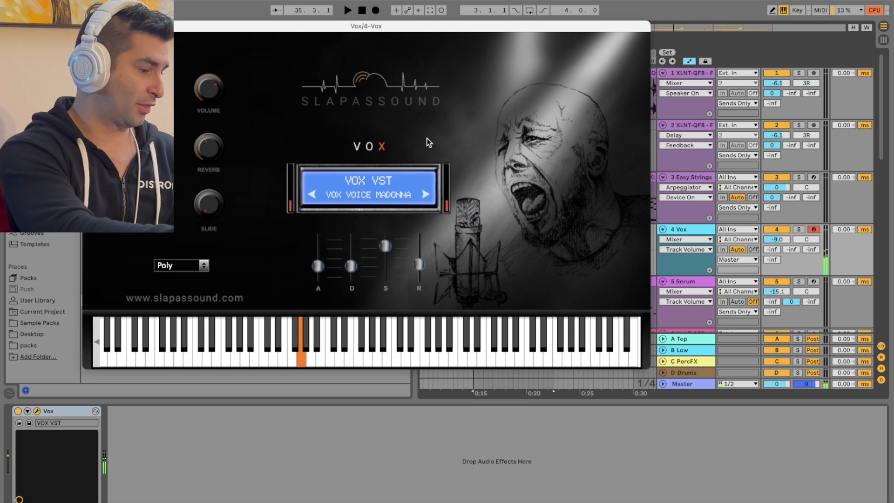
click(389, 194)
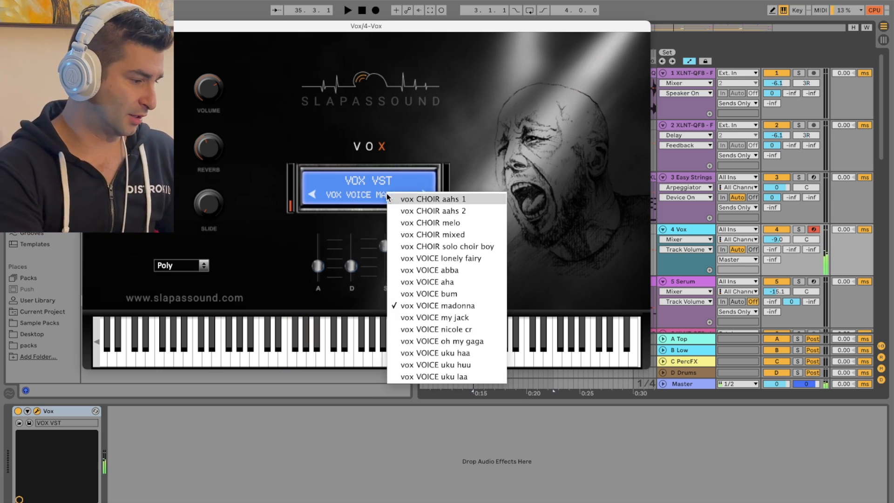
click(422, 313)
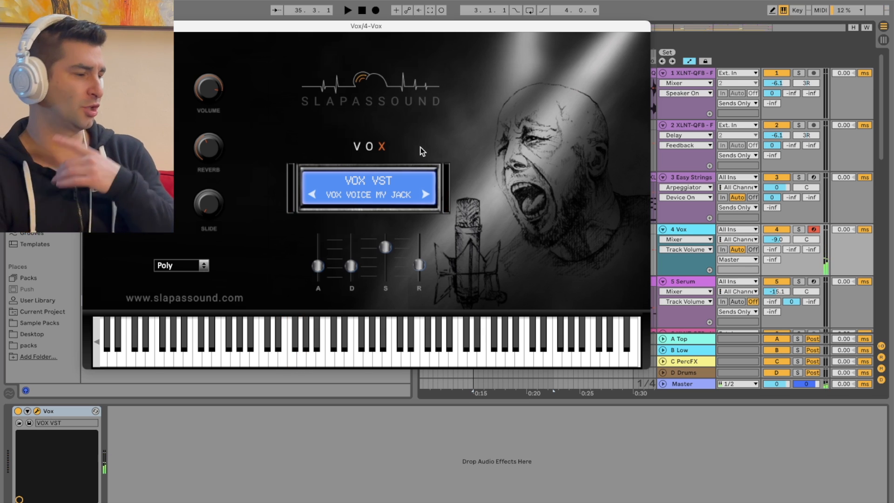
click(407, 165)
click(421, 329)
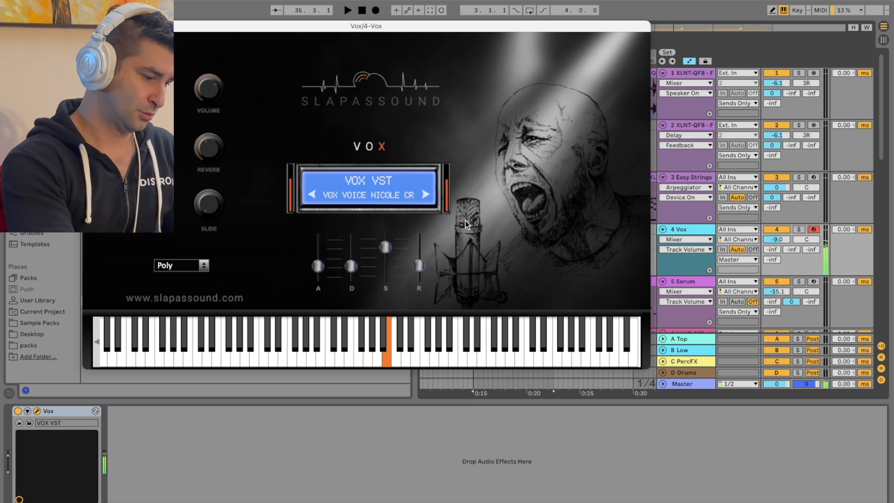
Step: Audition the vox VOICE presets uku haa, uku huu and uku laa
click(428, 195)
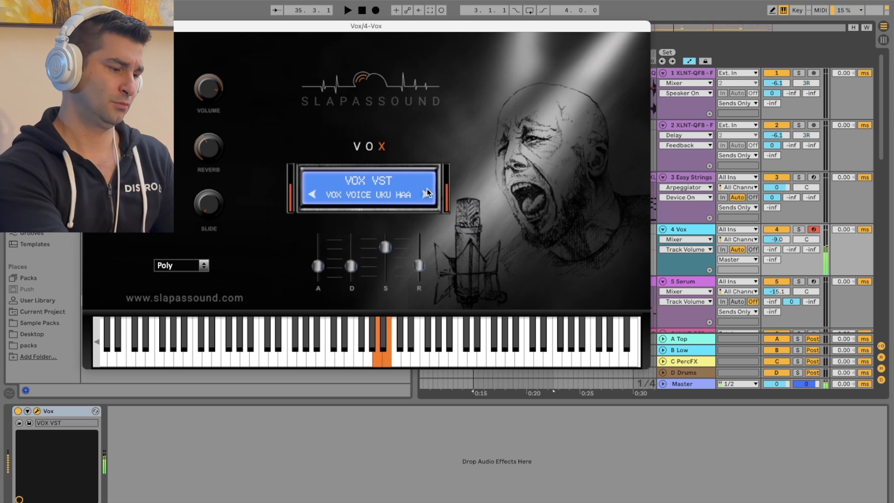
click(391, 201)
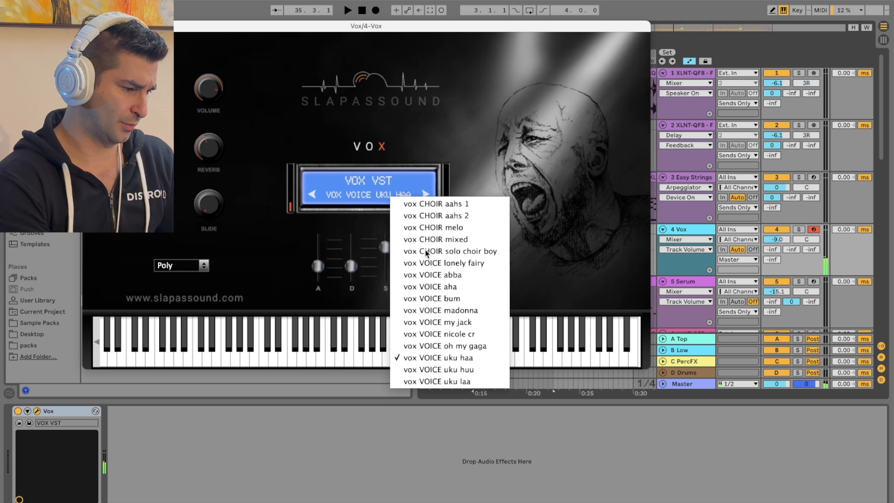
click(461, 369)
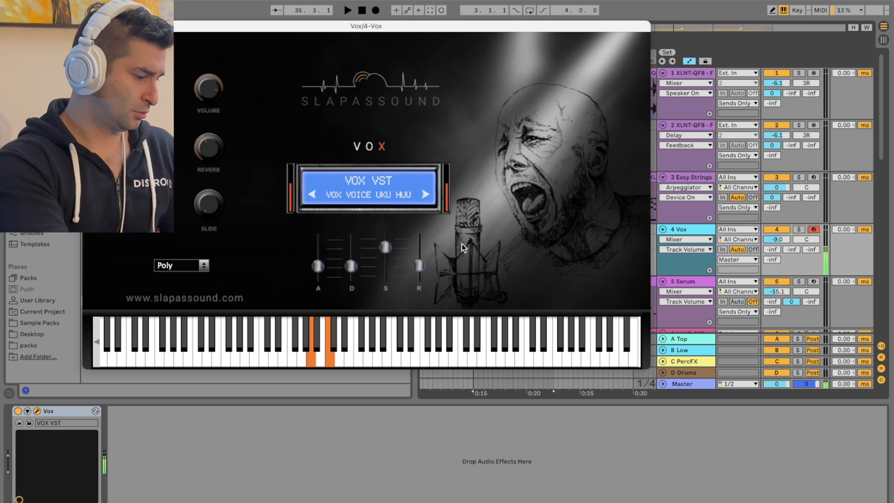
click(426, 194)
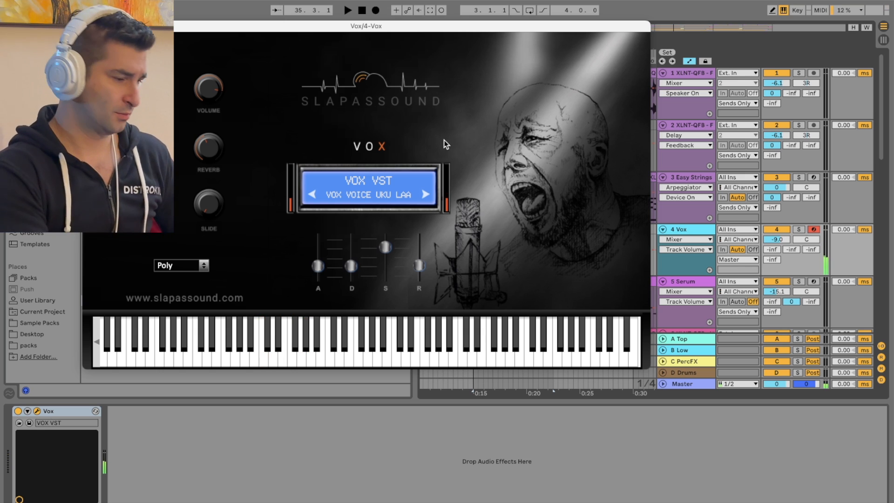
Step: Set the Vox preset to vox VOICE madonna and close the plug-in window
click(380, 198)
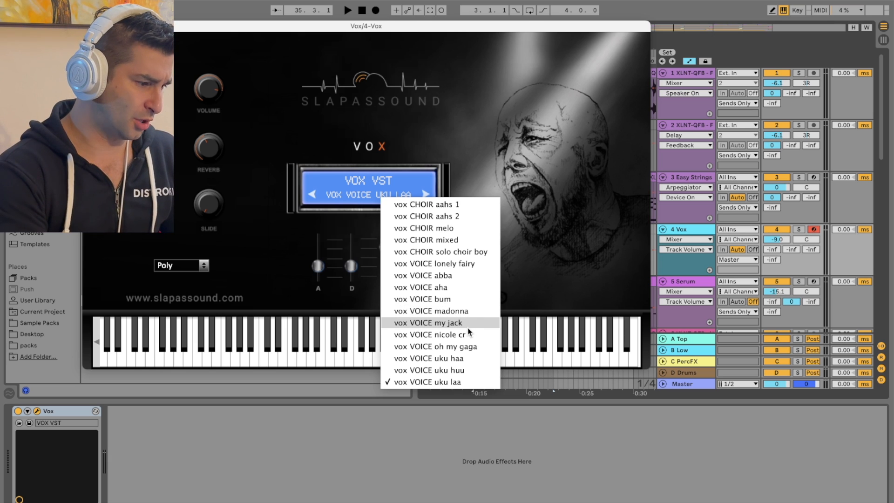
click(467, 310)
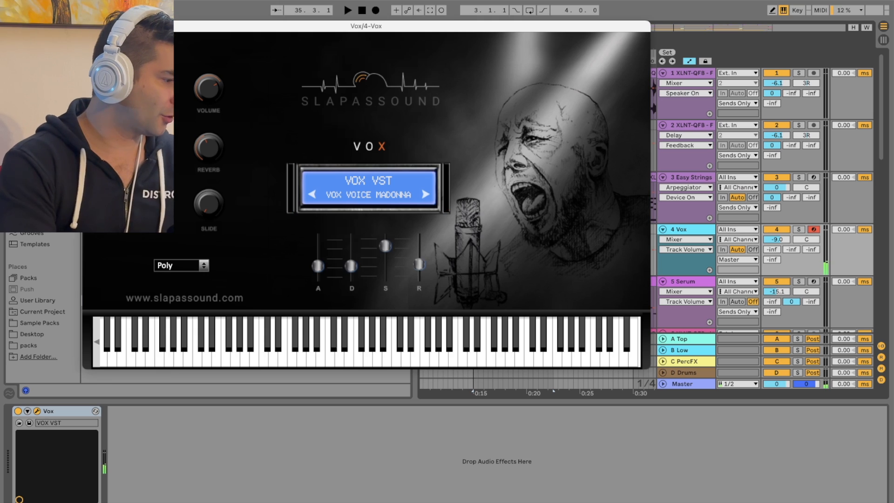
click(89, 26)
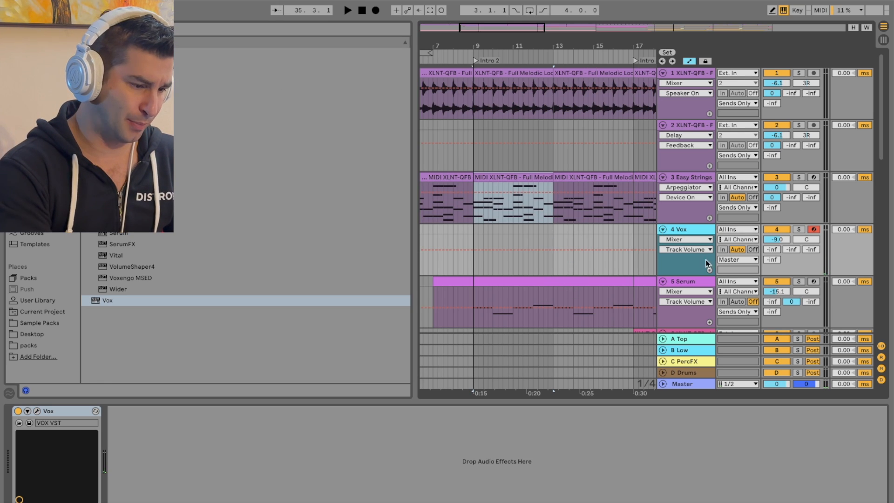
Step: Solo the Serum track and play it from the start of Intro 2
click(799, 281)
click(471, 53)
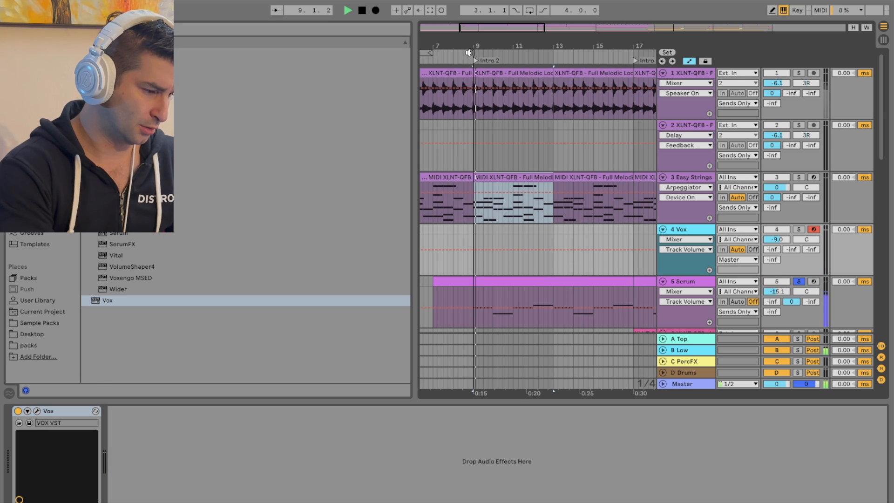
click(693, 281)
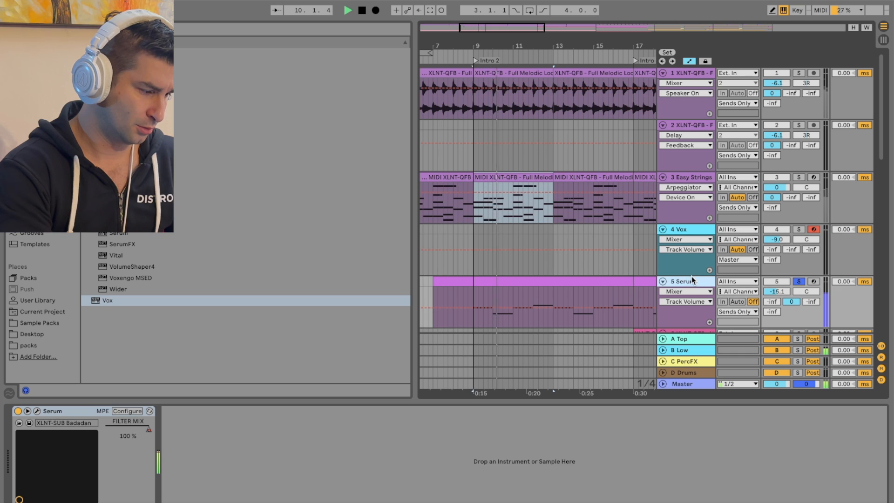
Step: Copy bars 9 to 17 of the Serum MIDI clip to the same bars on the Vox track and play them with Vox soloed
click(569, 281)
click(563, 297)
drag(471, 293, 629, 287)
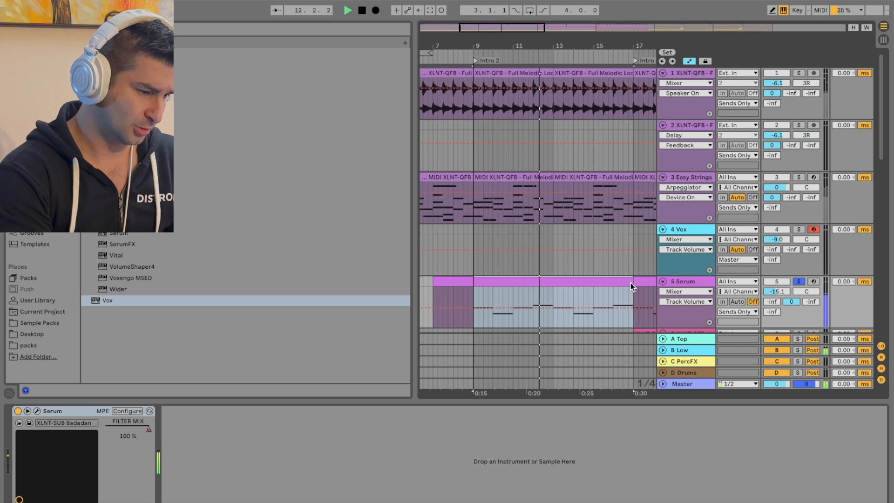
key(ctrl+c)
click(471, 230)
key(ctrl+v)
key(space)
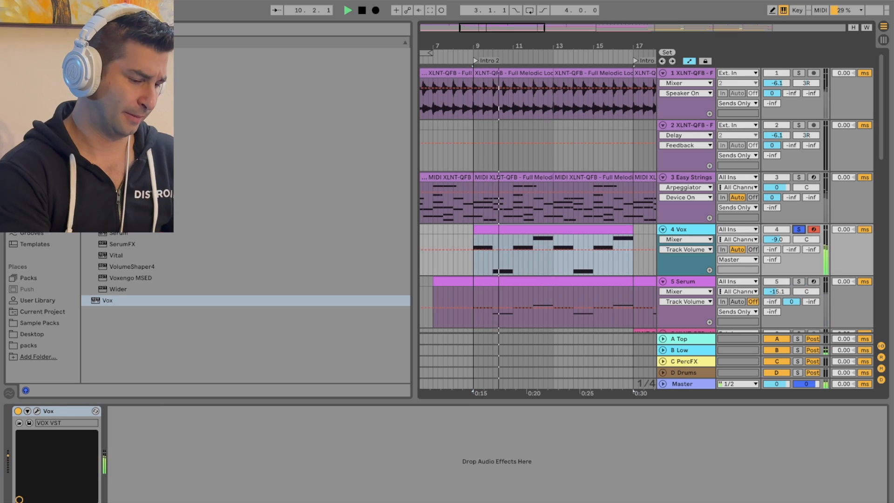
Step: Open the Vox clip's notes, transpose them all up to the C#3–G#3 range, and enlarge the piano roll
double_click(628, 239)
key(shift+Up)
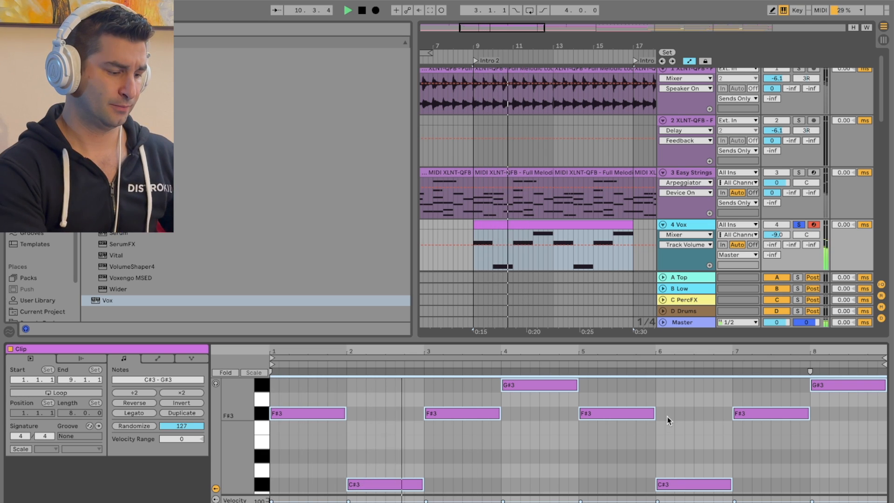
drag(541, 337, 541, 246)
scroll(514, 361, up, 2)
scroll(393, 329, up, 2)
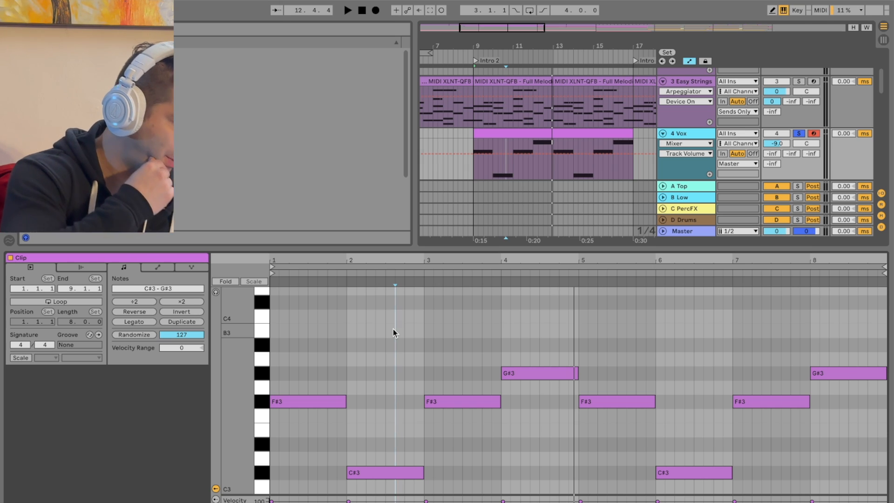
Step: During playback, move the Vox clip's bar 2 note to G#3, the bar 3 note to C#4 and the bar 4 note to A3
key(space)
drag(375, 477, 375, 369)
drag(431, 401, 431, 302)
drag(513, 369, 514, 359)
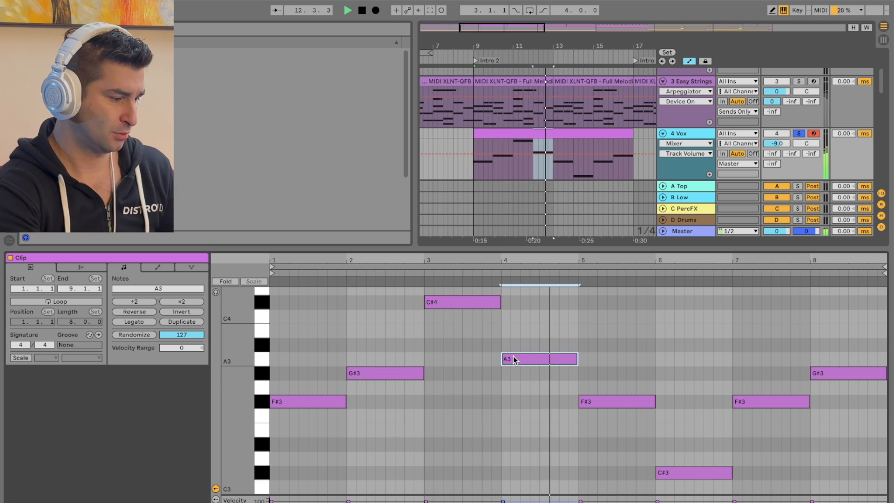
Step: Replace the notes in bars 5 to 8 of the Vox clip with a duplicate of the first four bars' notes
click(652, 353)
drag(671, 370, 818, 480)
key(Delete)
scroll(678, 443, up, 4)
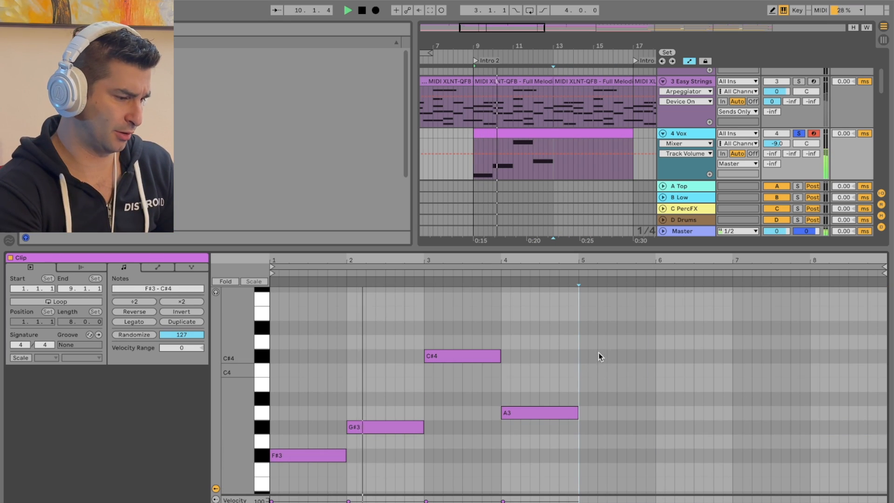
drag(579, 338, 321, 493)
key(ctrl+d)
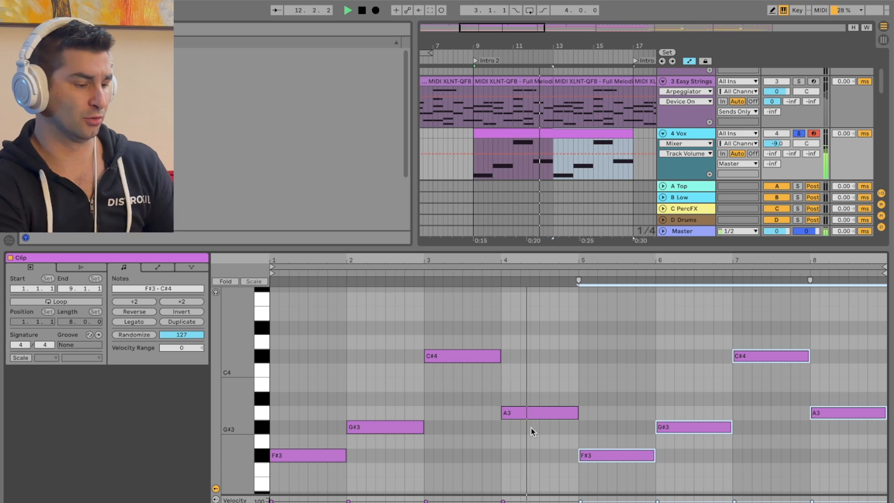
Step: Solo Easy Strings alongside Vox, play from bar 9, and split the Vox clip's bar 4 note, moving its second half to G#3
click(798, 81)
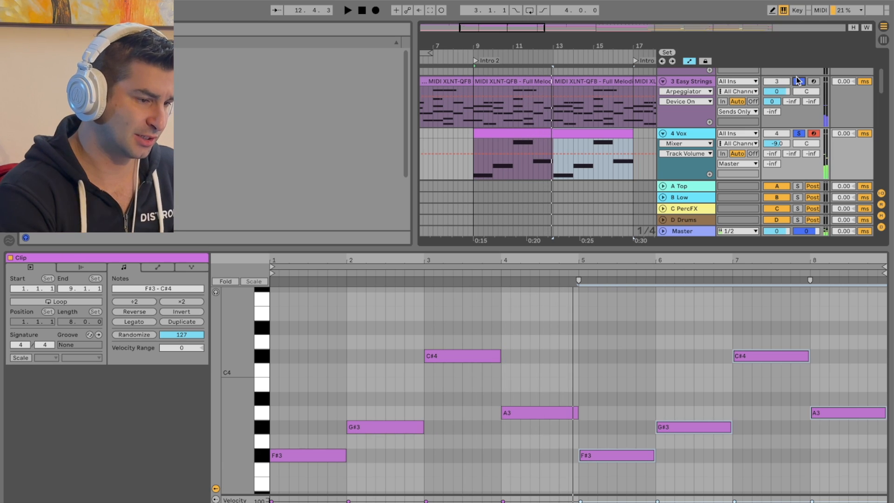
click(469, 53)
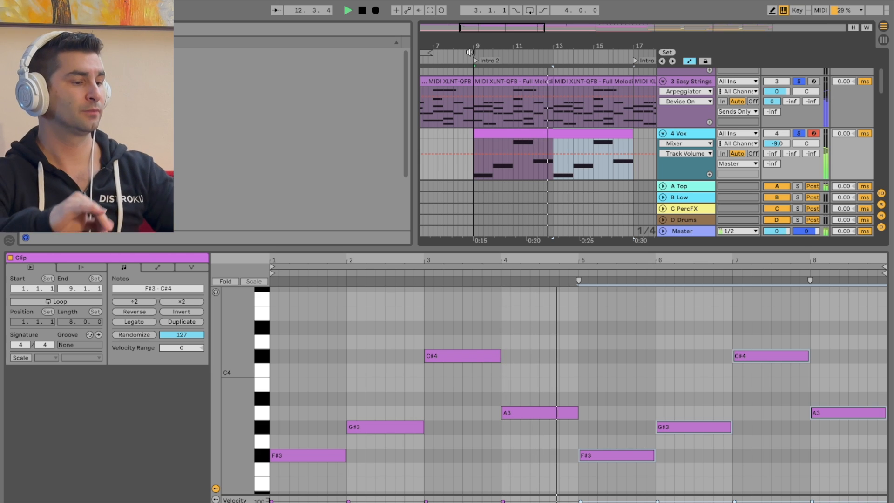
key(space)
mouse_move(576, 413)
mouse_down()
mouse_move(541, 409)
mouse_move(577, 428)
mouse_up()
click(548, 434)
key(space)
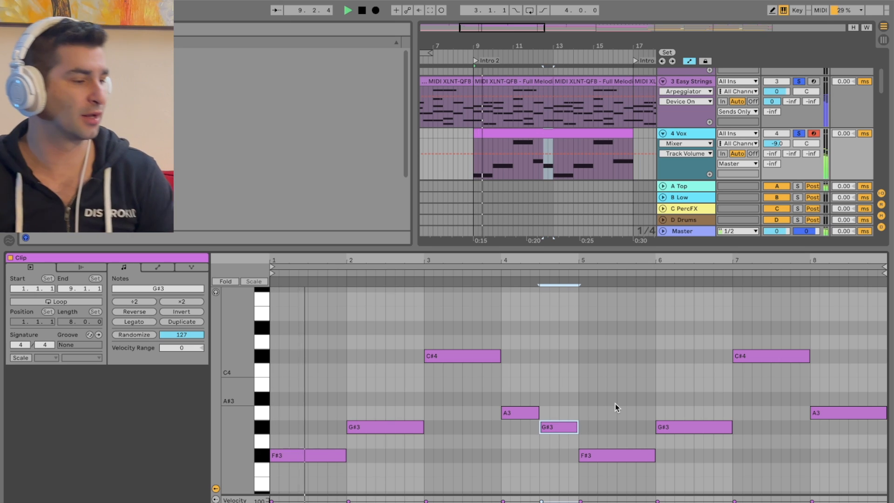
Step: Split the Vox clip at bar 13 and replace its second half with a duplicate of the first four bars
click(546, 88)
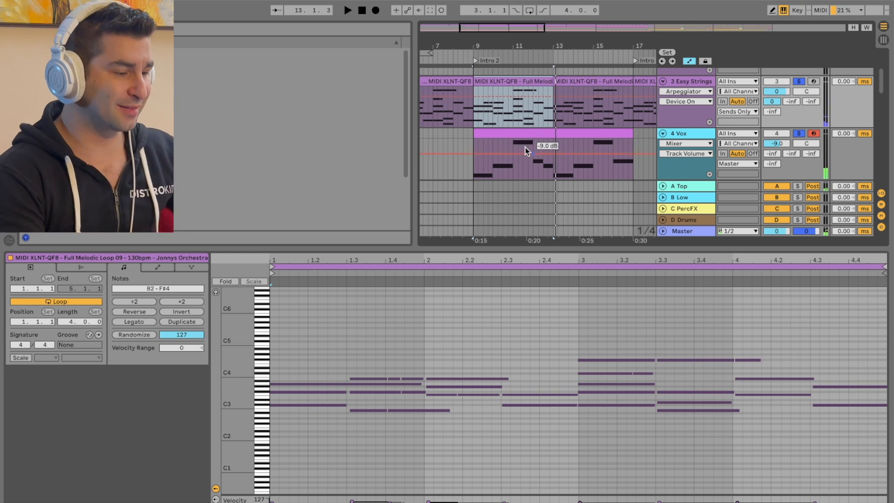
click(510, 134)
click(556, 146)
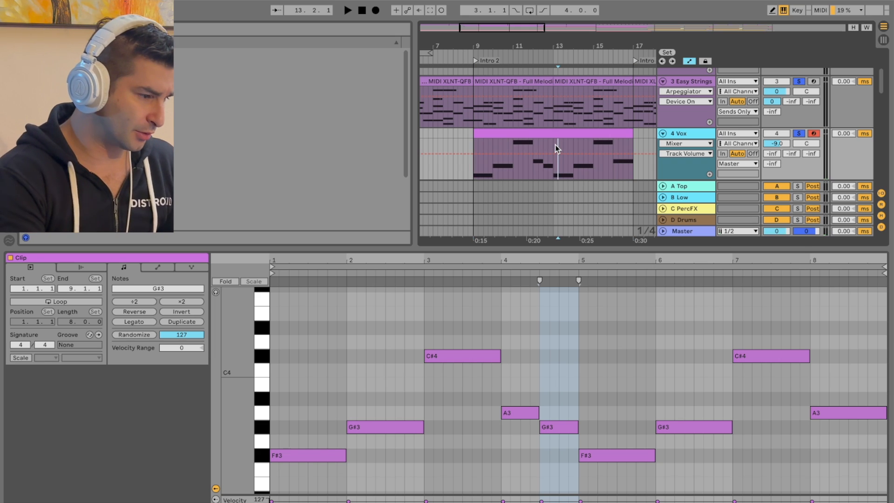
key(ctrl+e)
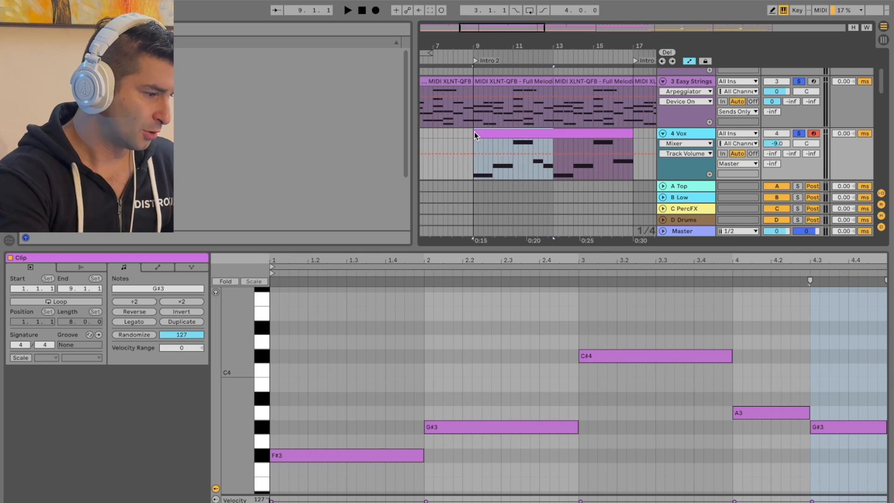
Step: Add FabFilter Pro-Q 2 to the Vox track and move its window clear of the timeline
click(683, 132)
key(shift+Tab)
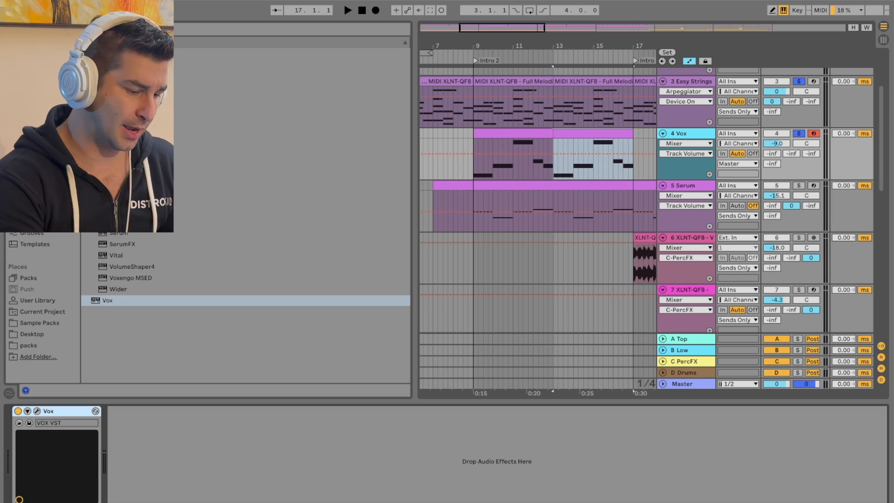
click(695, 384)
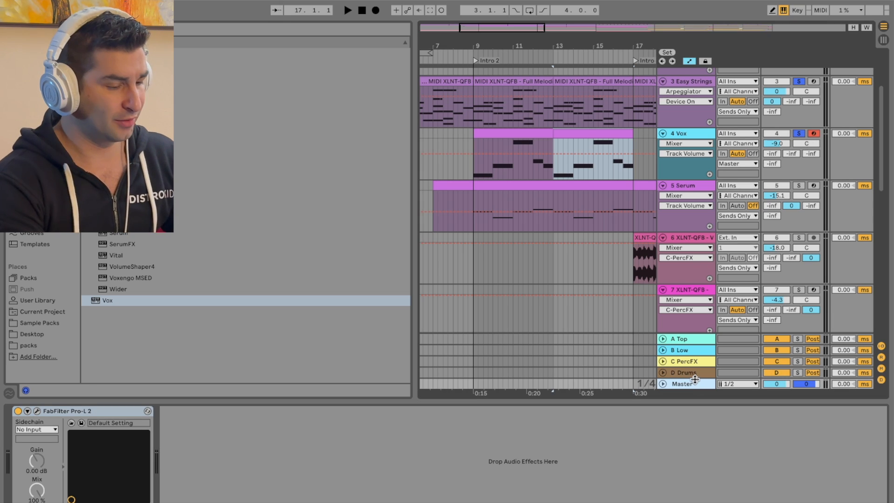
click(694, 135)
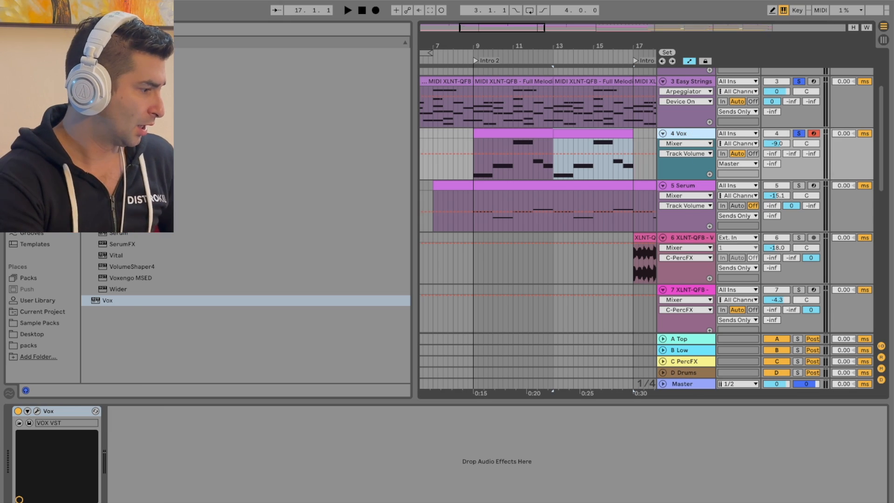
click(37, 165)
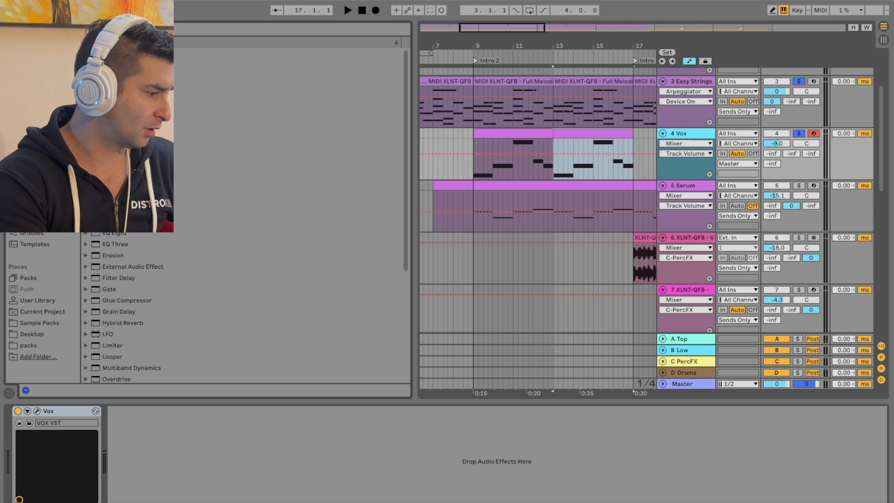
click(34, 199)
double_click(128, 120)
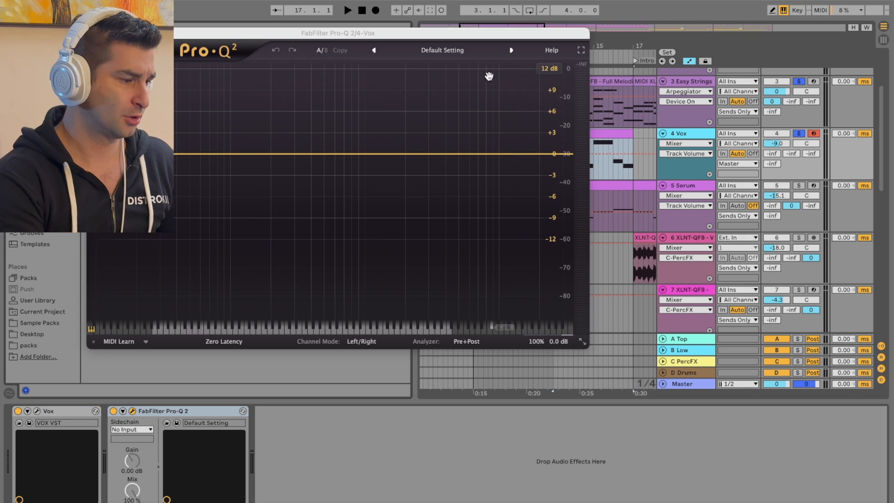
drag(470, 35, 535, 159)
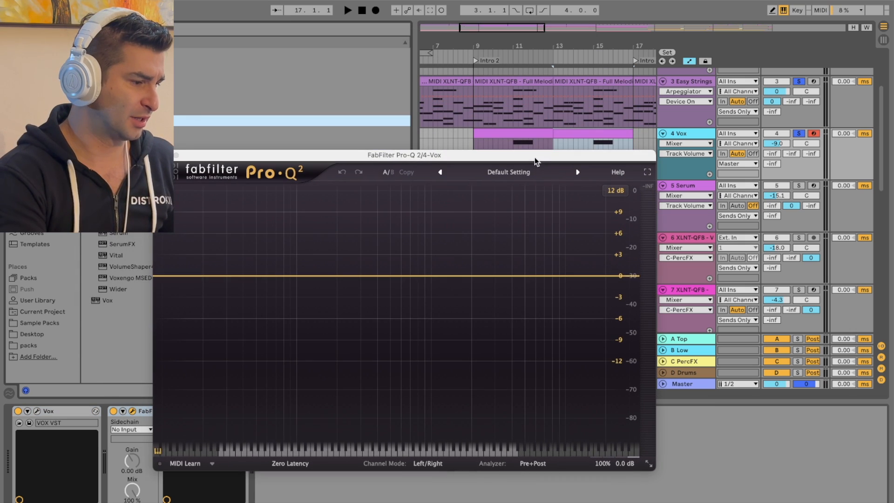
Step: Play from bar 9 and add a 12 dB/oct Low Cut band slightly below 340 Hz in the Vox track's Pro-Q 2, closing the plugin window
click(469, 63)
click(368, 276)
click(262, 406)
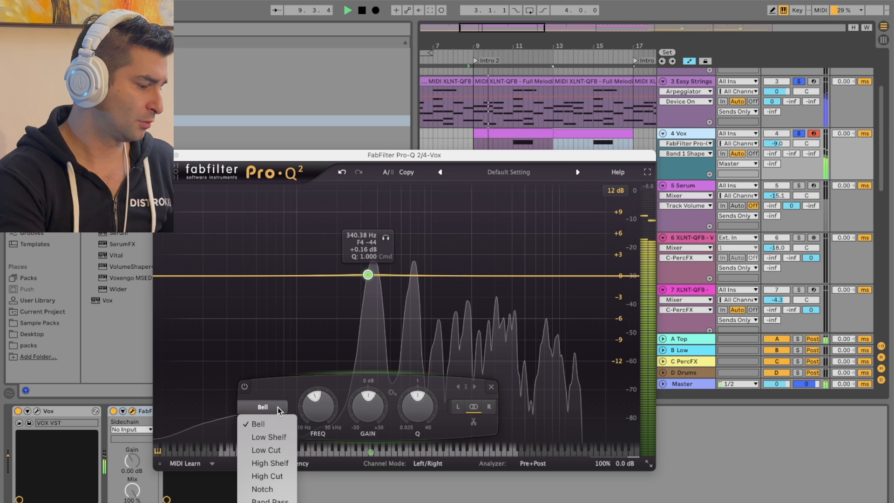
click(266, 449)
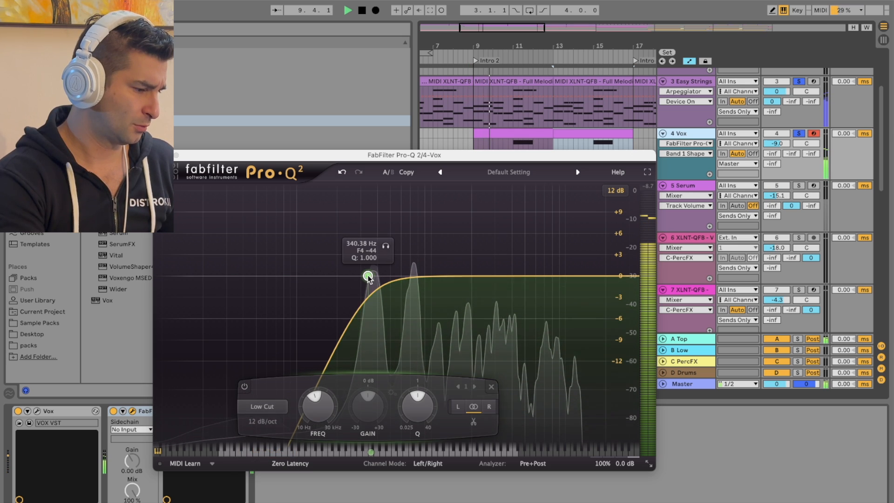
drag(367, 275, 359, 276)
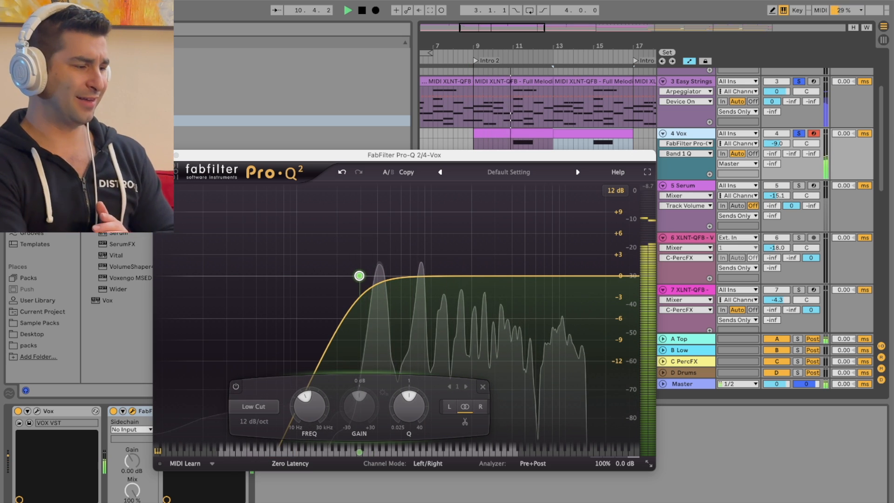
click(159, 155)
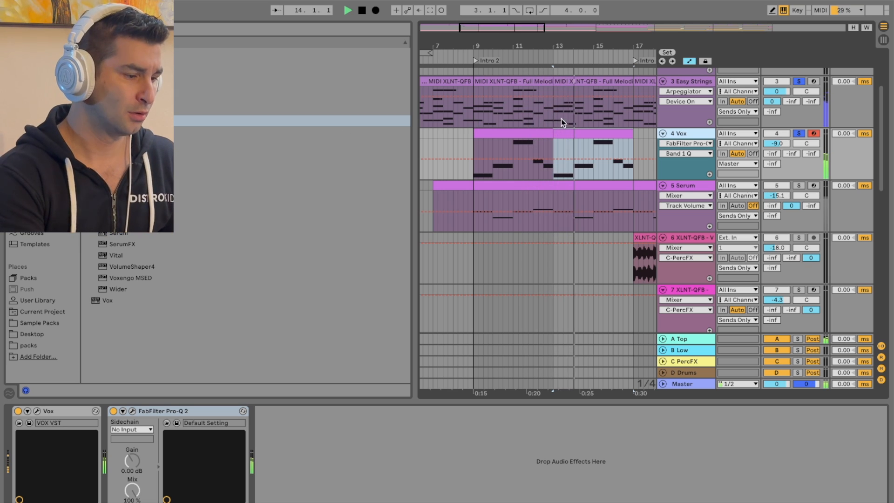
Step: In the second Vox clip, change the two bar 4 notes to G#3 followed by A3, and play from bar 13
key(shift+Tab)
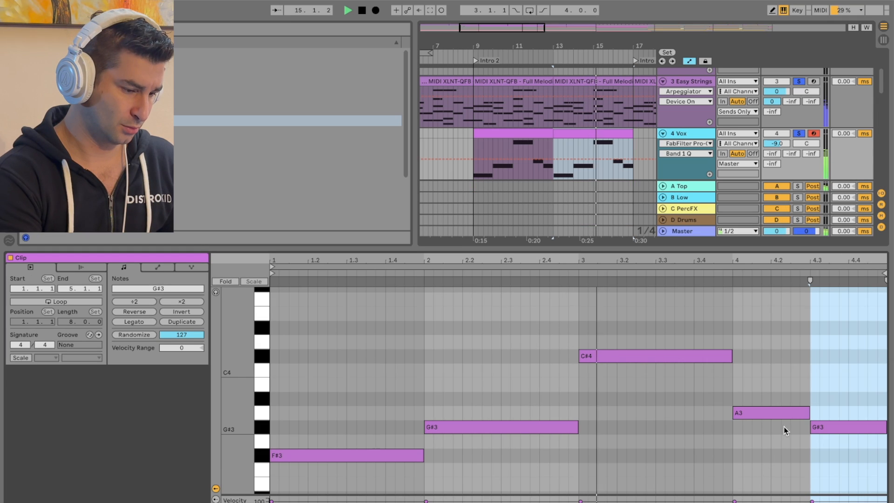
click(783, 412)
drag(783, 420, 821, 414)
click(726, 273)
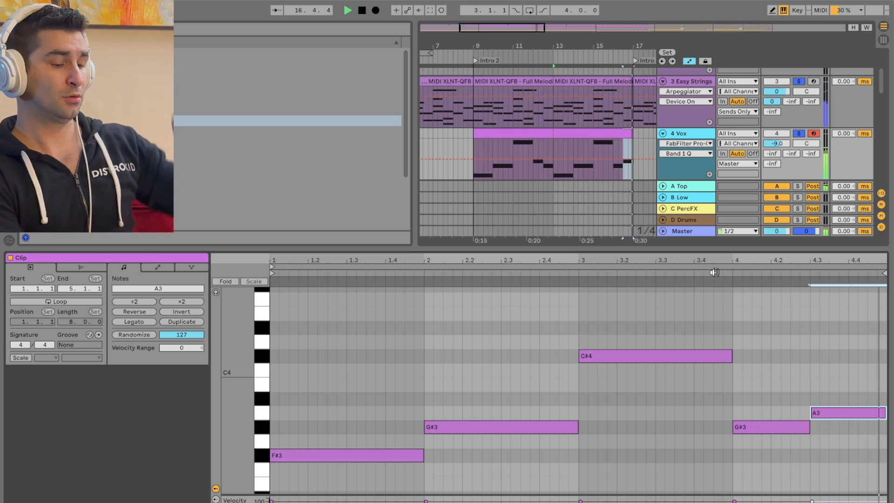
key(space)
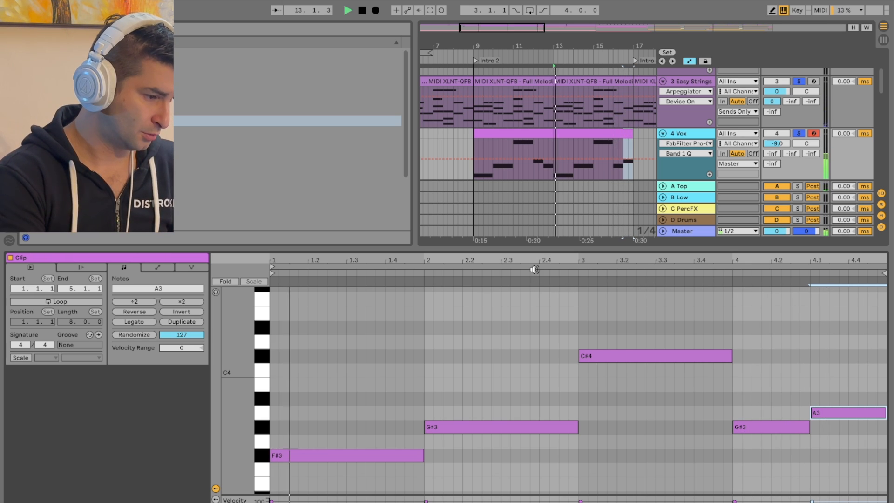
Step: Turn off soloing, raise the first bar 4 note of the second Vox clip to B3, and replay from bar 13
click(798, 134)
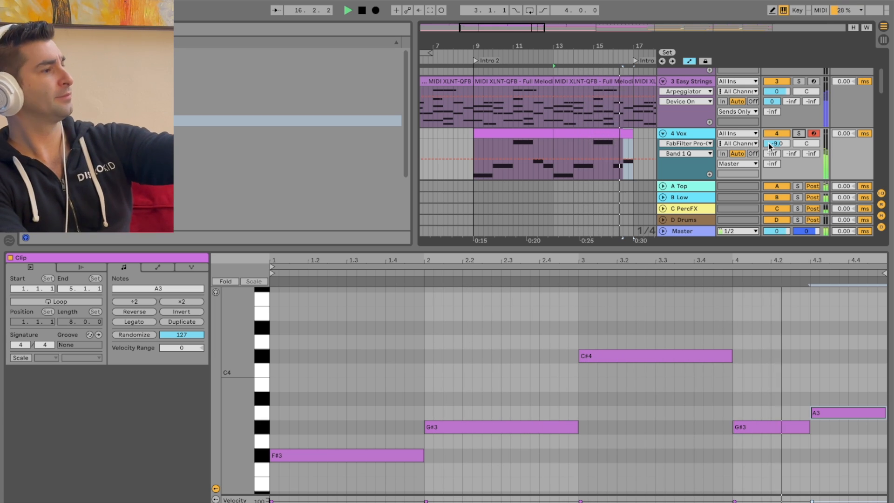
key(space)
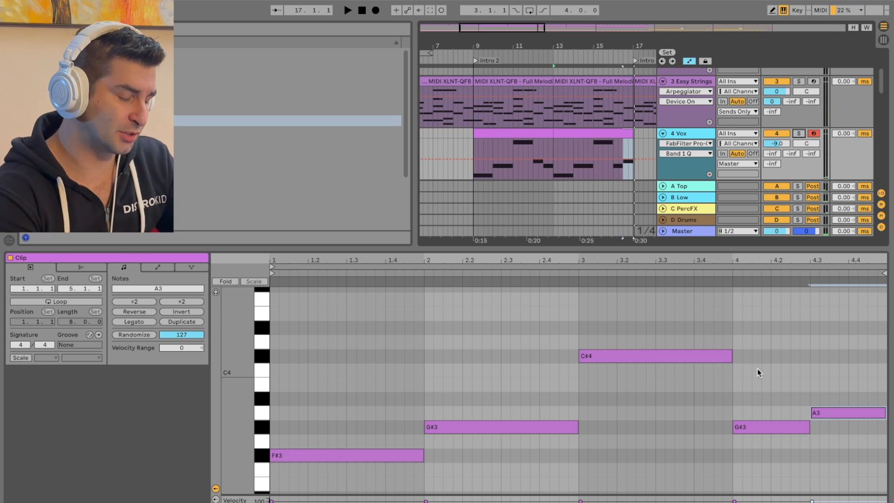
drag(774, 422, 770, 386)
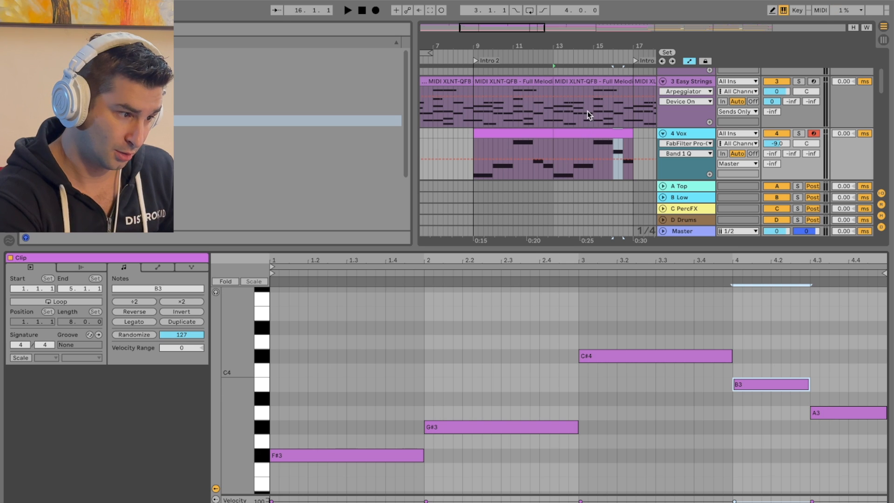
click(555, 48)
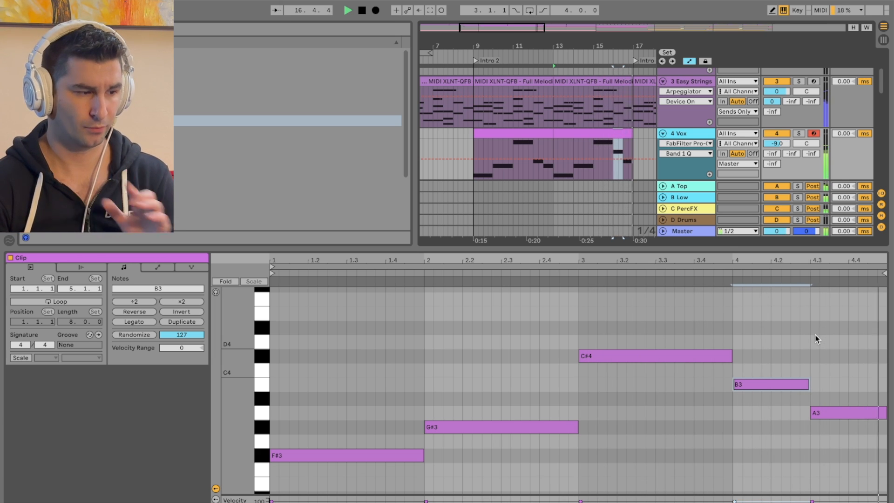
Step: Load Saturator's A Bit Warmer preset on the Vox track and lower the track volume to -13.6 dB during playback
drag(711, 247, 702, 289)
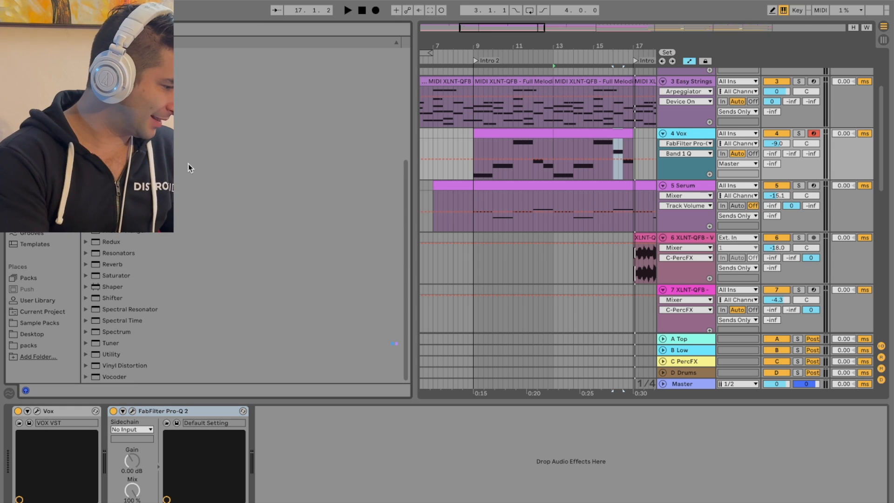
click(86, 332)
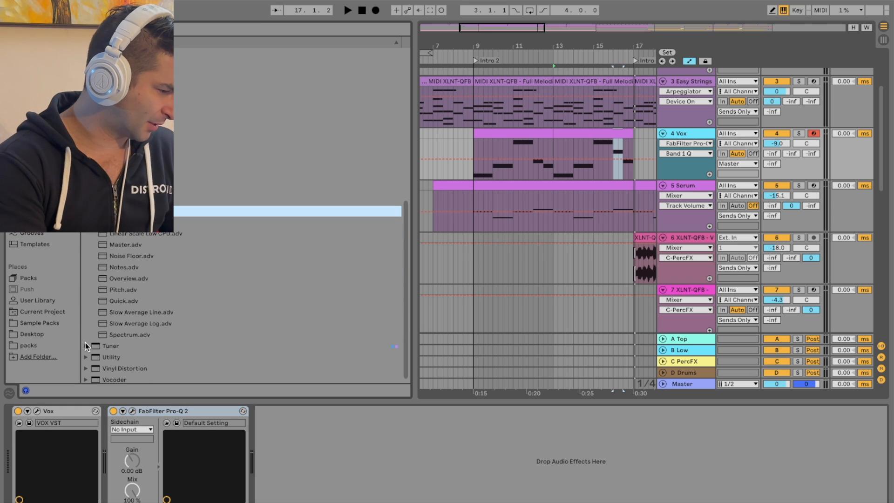
click(86, 166)
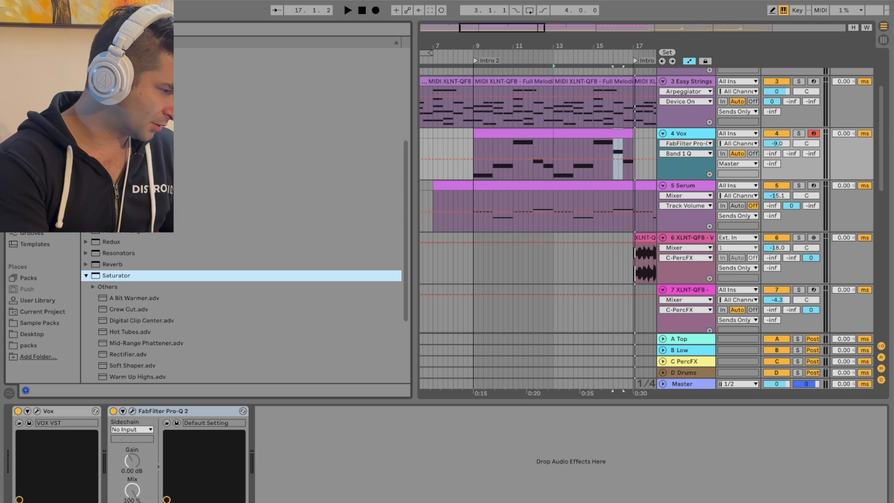
double_click(138, 297)
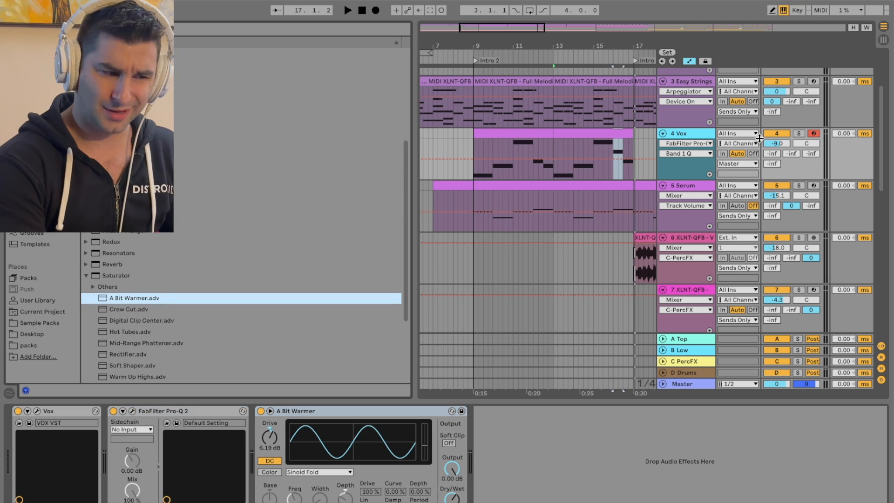
key(space)
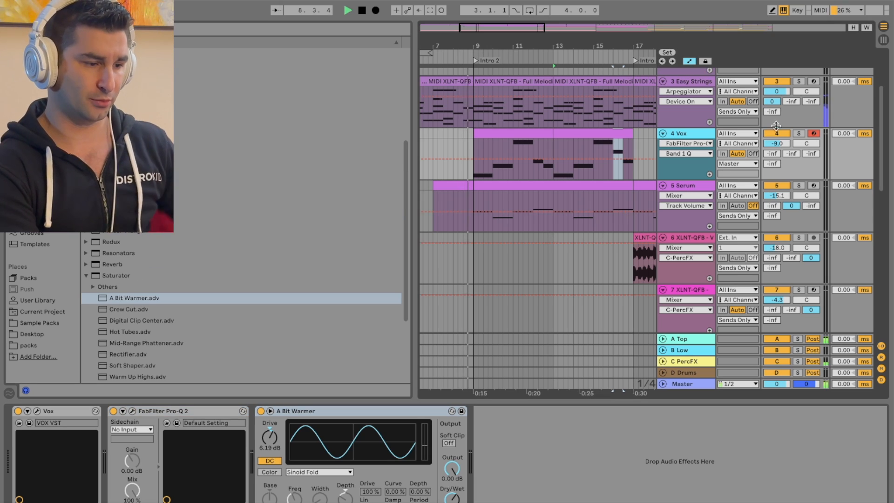
drag(774, 148, 774, 159)
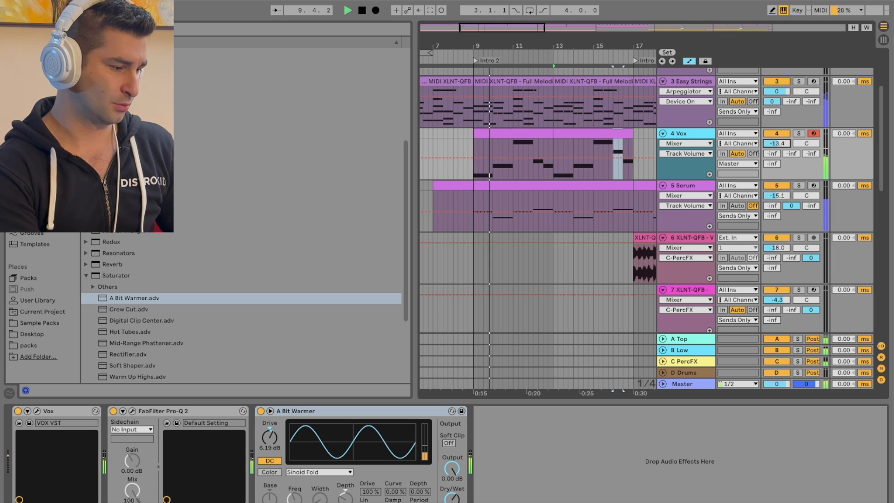
click(33, 199)
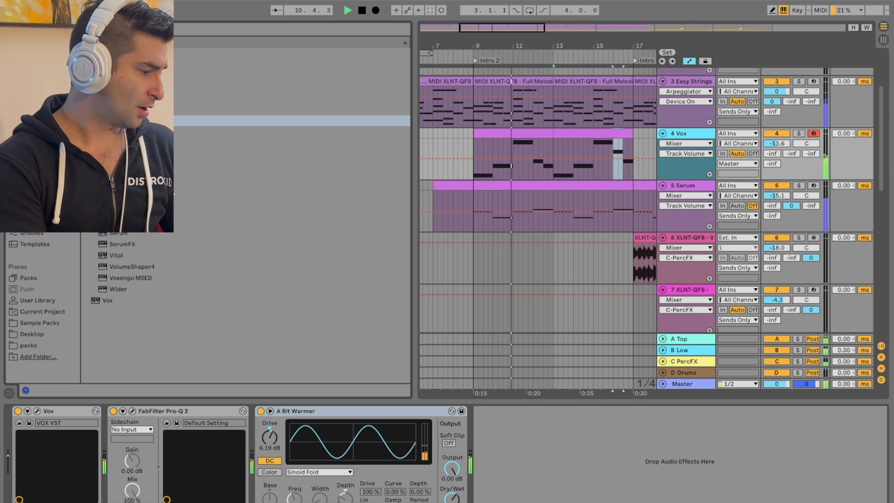
click(151, 278)
double_click(150, 279)
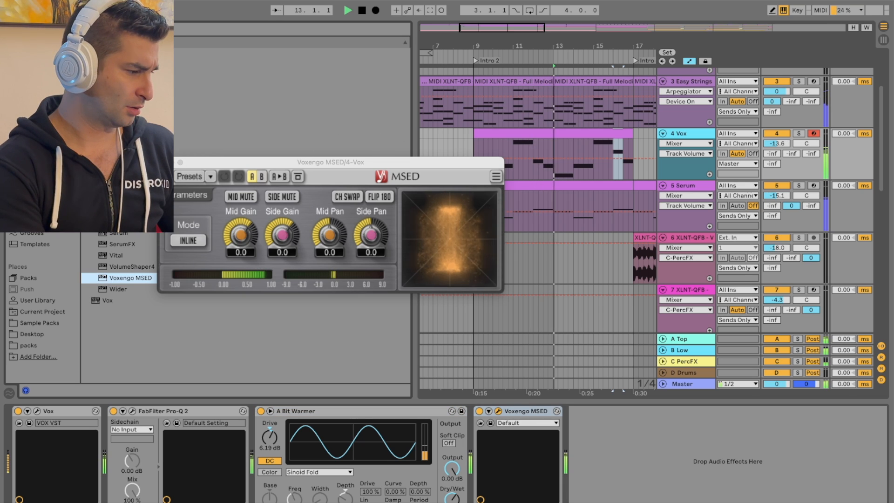
click(161, 166)
click(531, 409)
key(Delete)
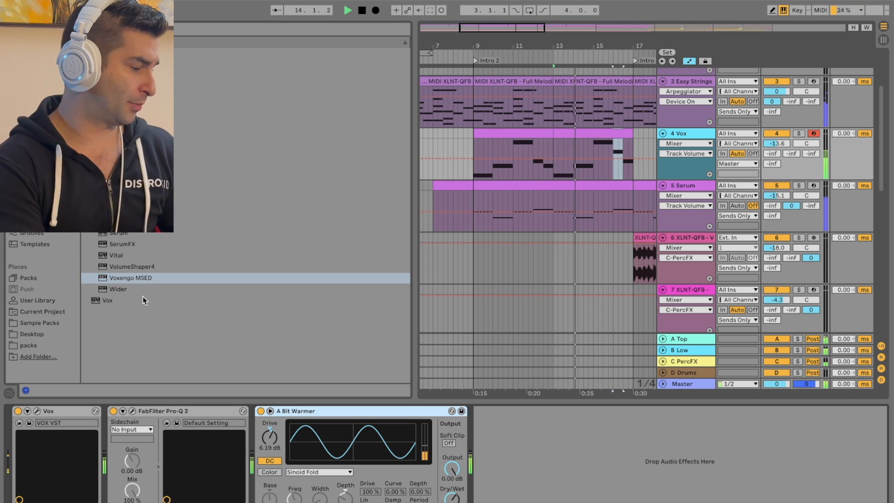
Step: Add the Wider plugin to the Vox track and set its width amount to 99%
click(139, 290)
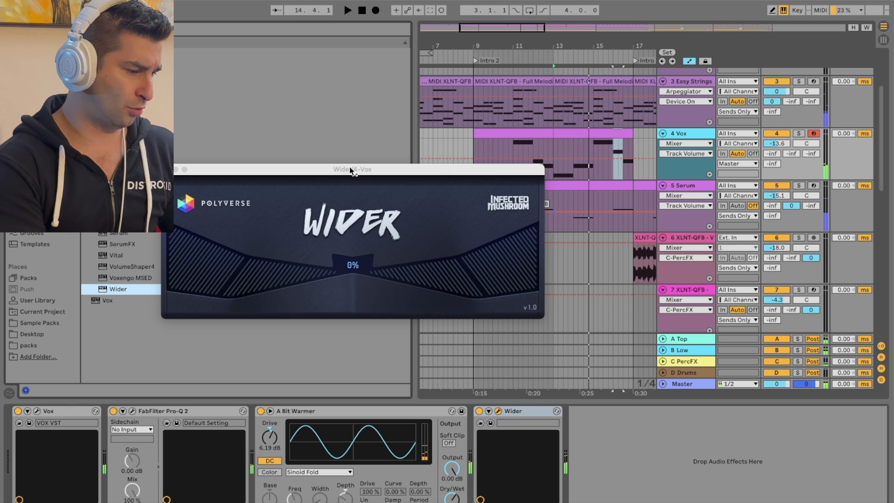
drag(345, 163, 338, 124)
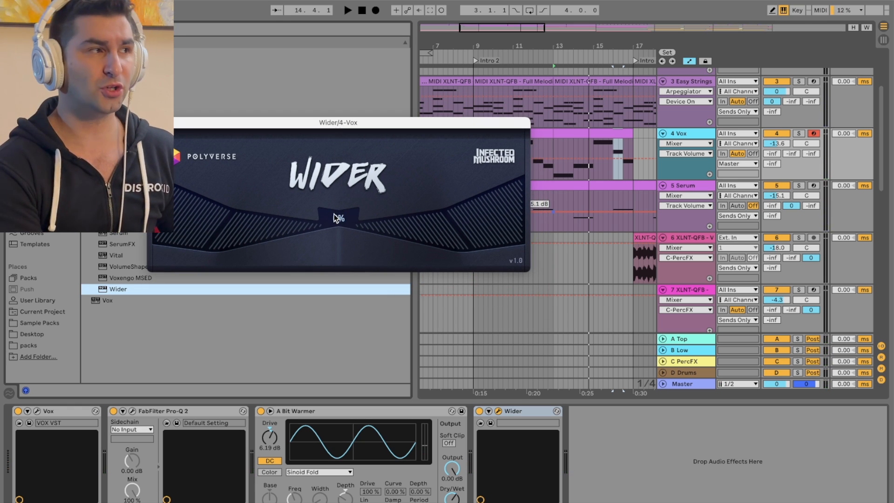
key(space)
drag(334, 214, 335, 121)
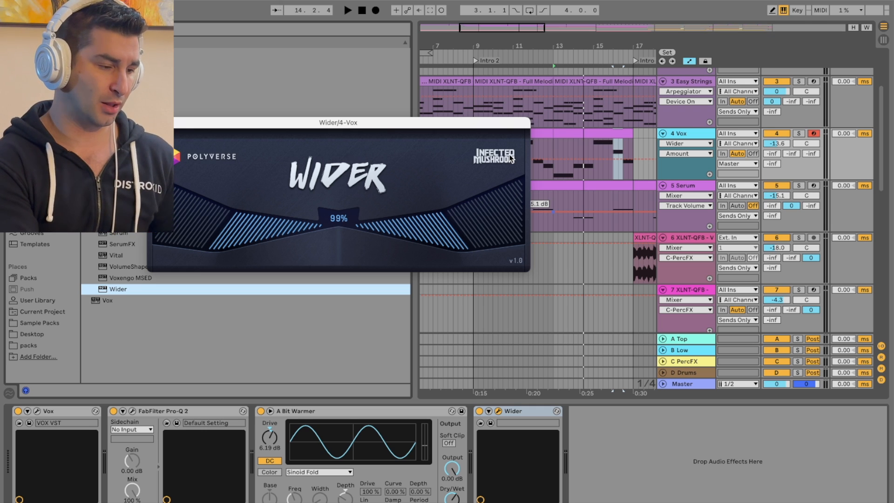
Step: Solo the Vox track, close the Wider window, lower the track volume to -16.9 dB, and replay Intro 2 unsoloed
click(796, 133)
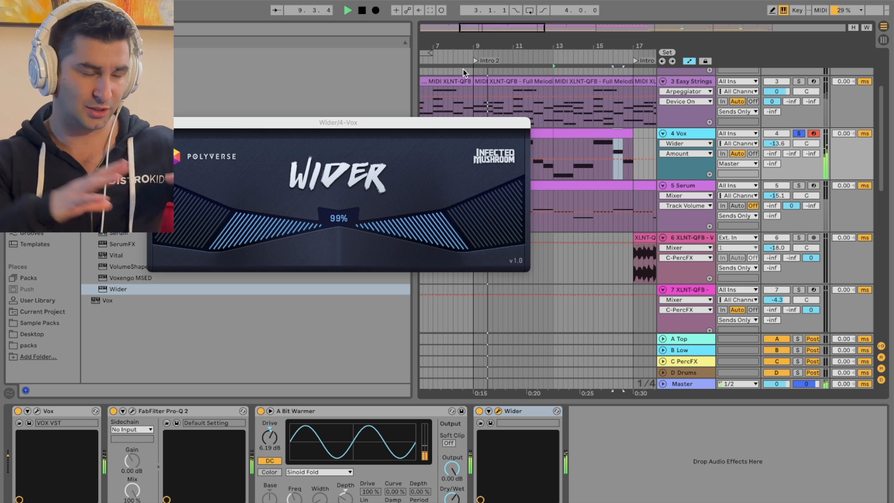
drag(339, 218, 322, 163)
click(156, 122)
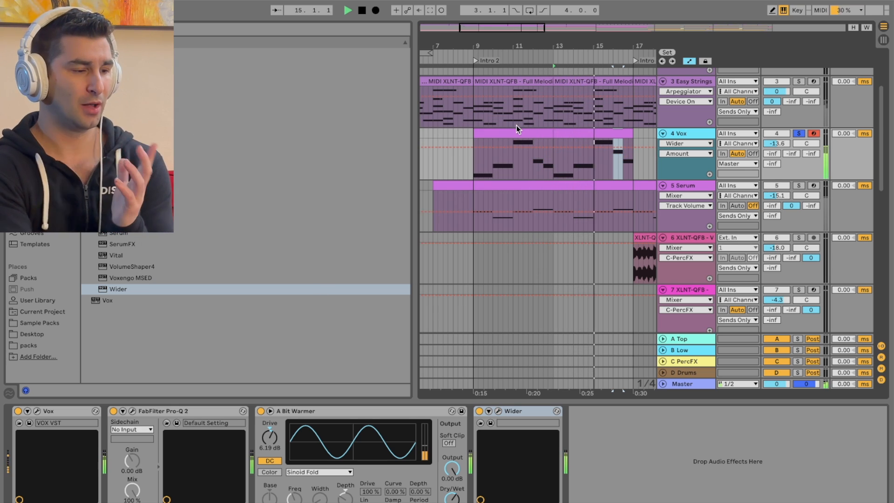
drag(776, 144, 777, 154)
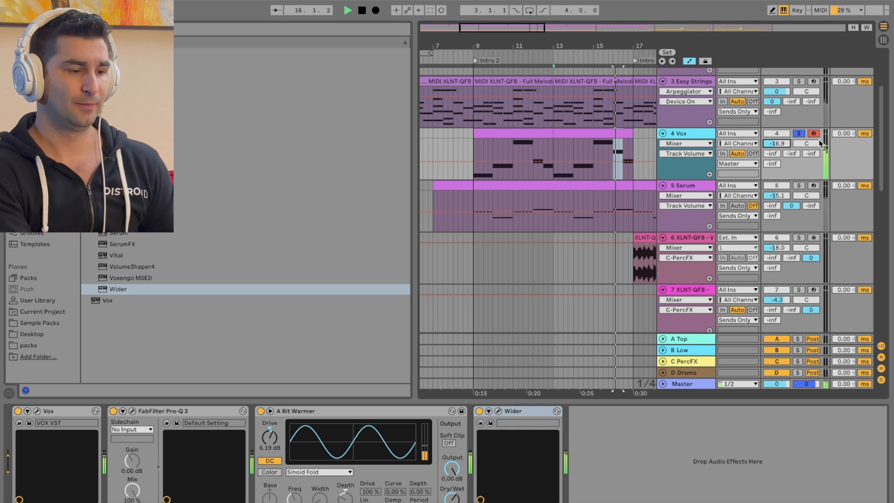
click(799, 134)
click(454, 52)
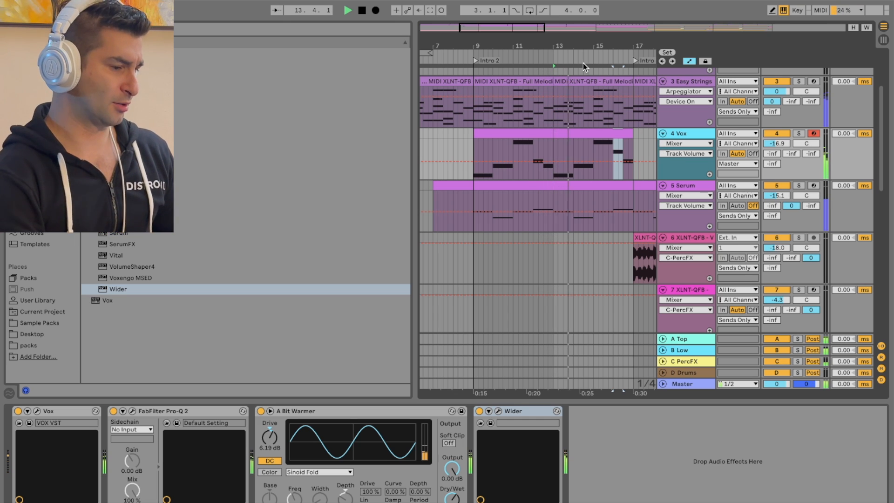
Step: Duplicate the Vox clips of Intro 2 so they also fill Intro 3 from bar 17
drag(582, 45, 499, 45)
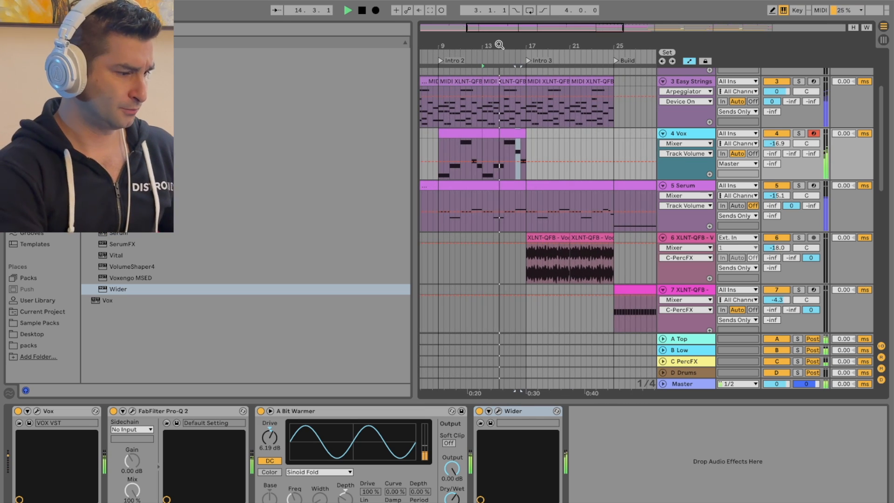
click(530, 136)
drag(526, 133, 437, 133)
key(ctrl+d)
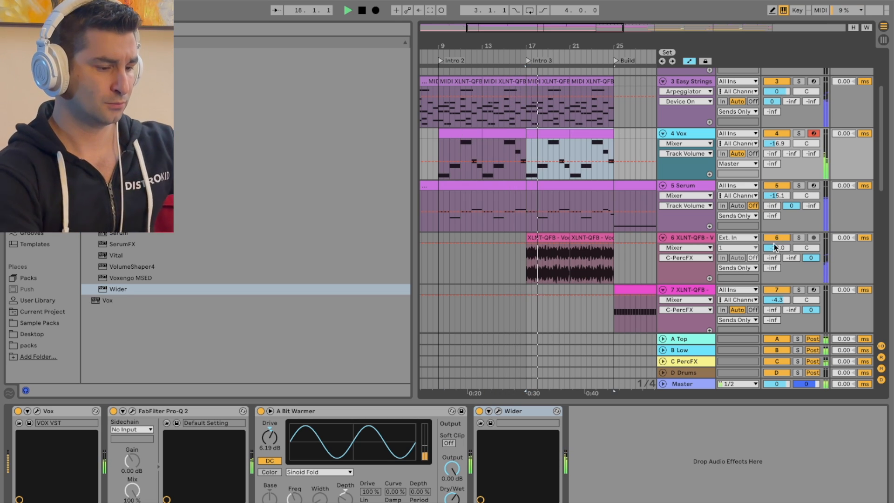
Step: Set the track 6 vocal volume to -15.6 dB and the Vox track volume to -20.4 dB during playback
drag(775, 247, 775, 261)
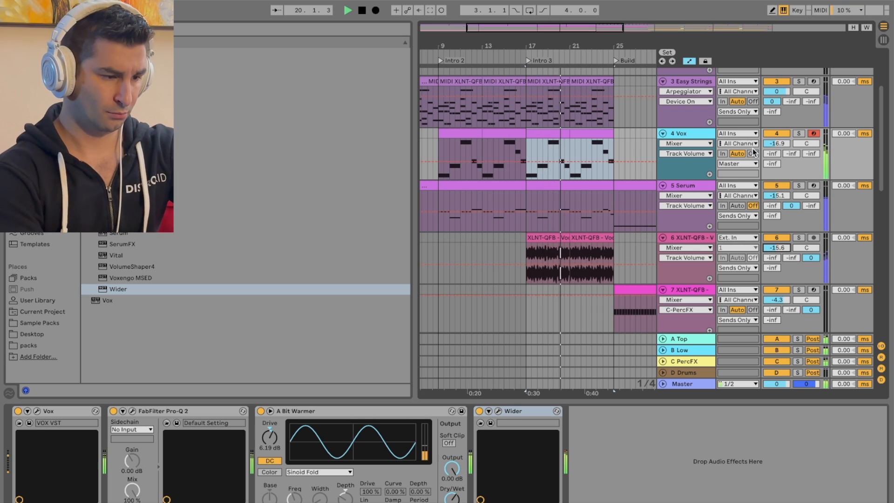
drag(776, 144, 776, 153)
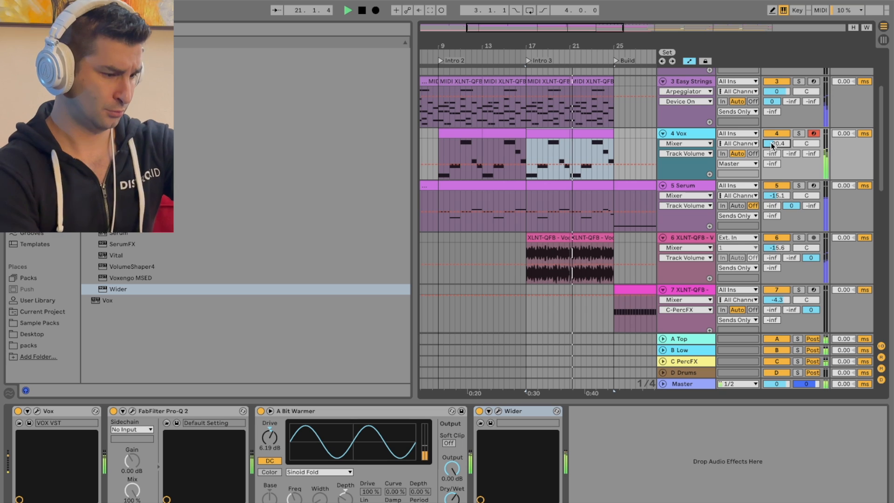
Step: Raise the Vox track's C-PercFX send to 0 and set its output routing to Sends Only
drag(812, 153, 811, 112)
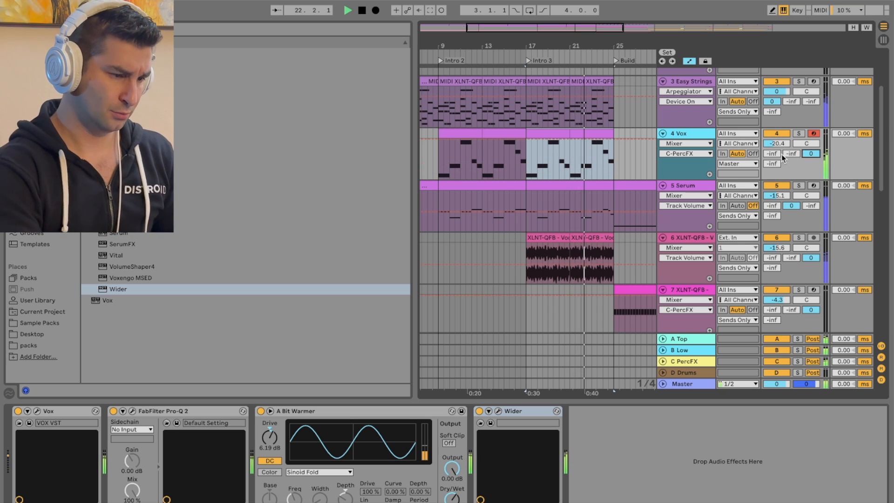
click(735, 163)
click(708, 274)
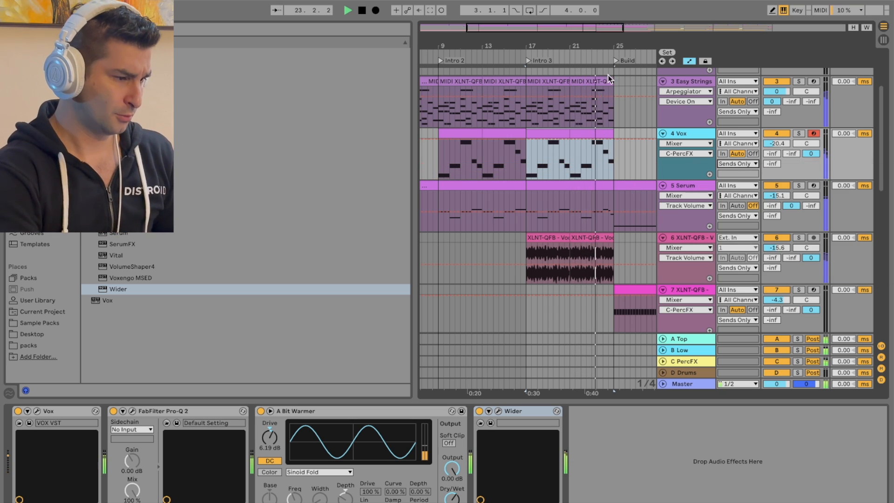
Step: Duplicate the last track 6 vocal clip and the last Vox clip into the Build, starting at bar 25
drag(619, 46, 512, 46)
click(486, 236)
key(ctrl+d)
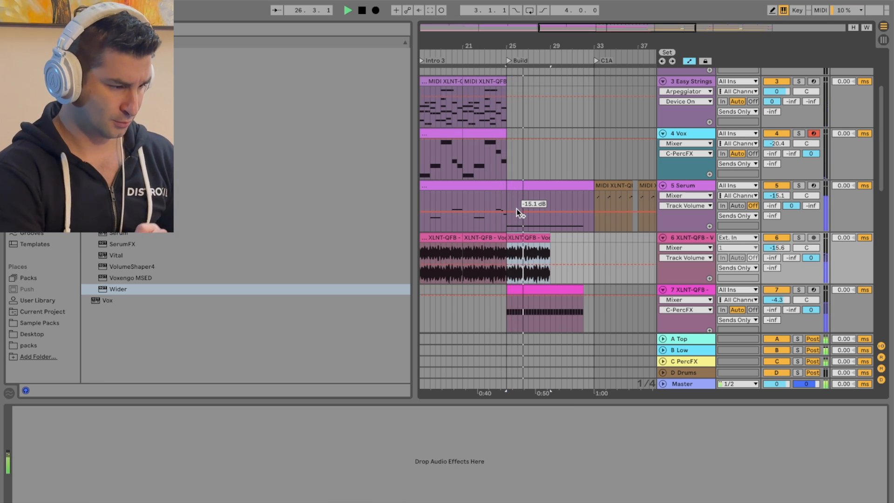
key(space)
click(496, 136)
key(ctrl+d)
mouse_move(548, 134)
mouse_down()
mouse_move(512, 133)
mouse_move(549, 133)
mouse_up()
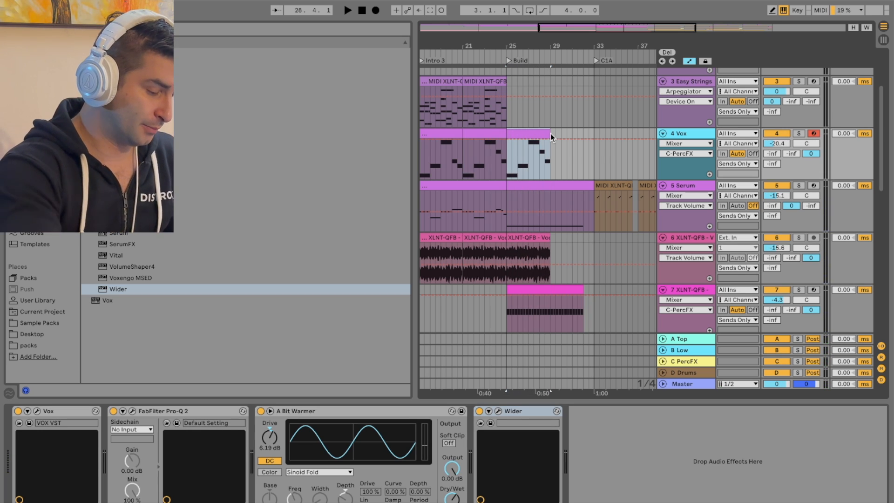
Step: In the Build Vox clip, delete all notes after the first F#3, stretch that note across all four bars, and audition it
click(736, 502)
drag(579, 454, 830, 344)
key(Delete)
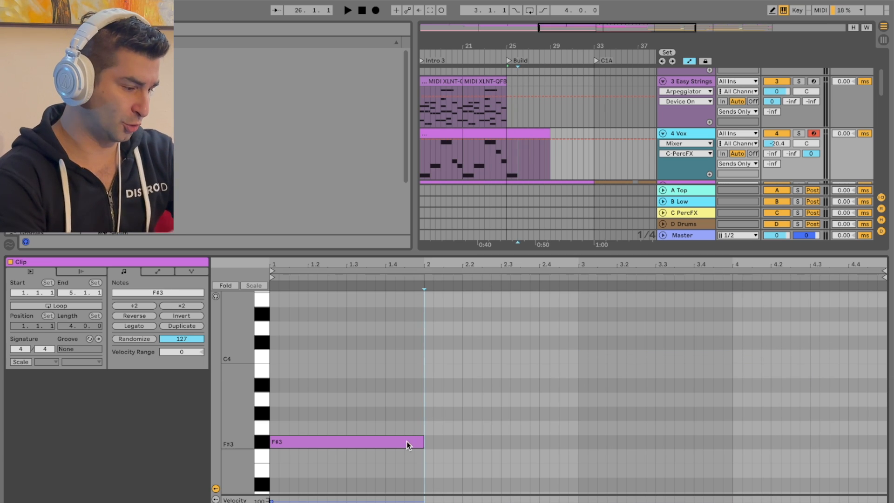
drag(420, 445, 872, 441)
key(space)
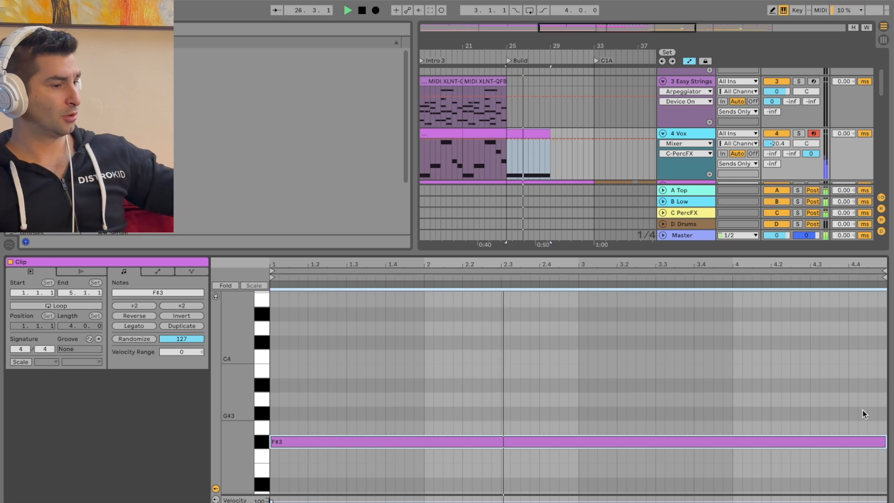
click(799, 134)
click(799, 133)
key(space)
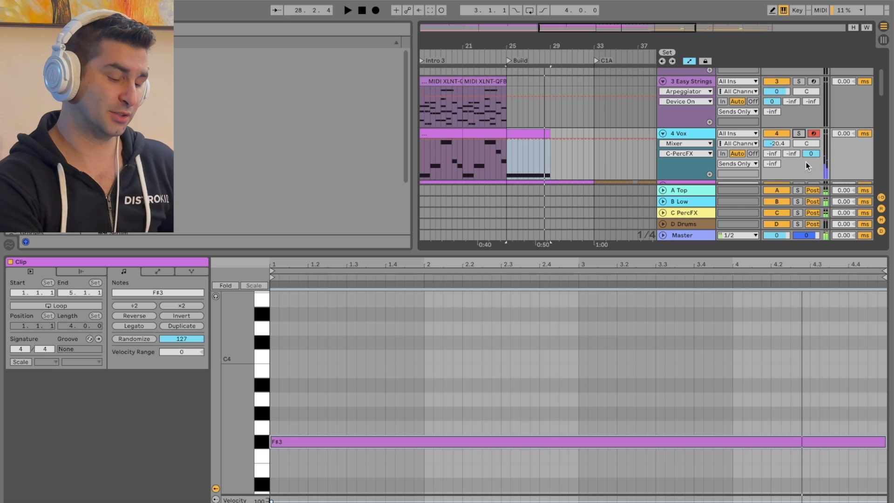
Step: Check the Build Vox clip's envelope view and inspect the pitch bend range in the Serum track's instrument
right_click(703, 138)
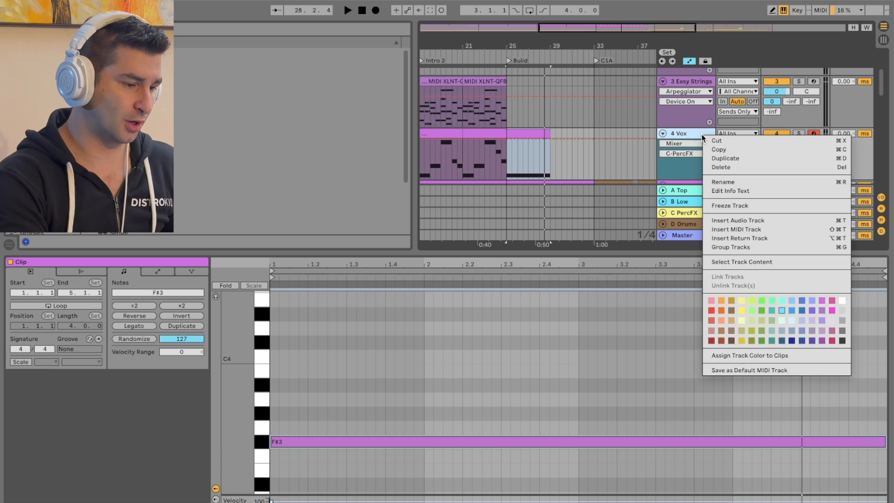
click(638, 122)
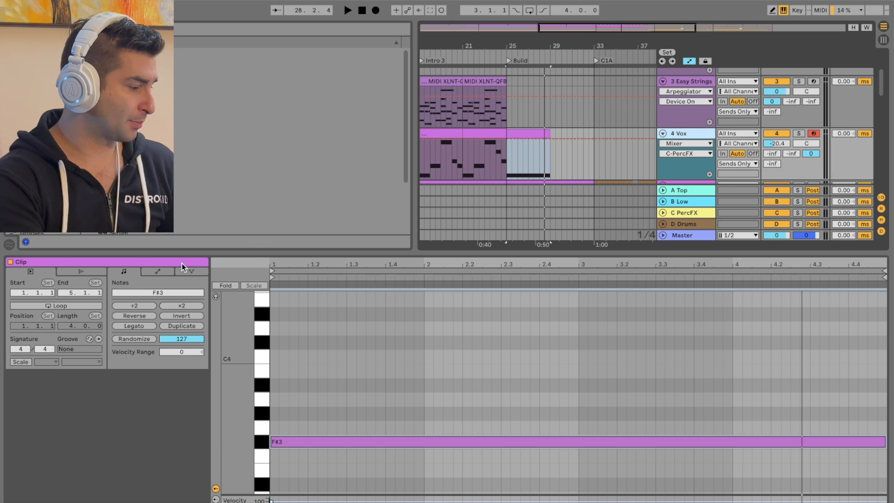
click(158, 271)
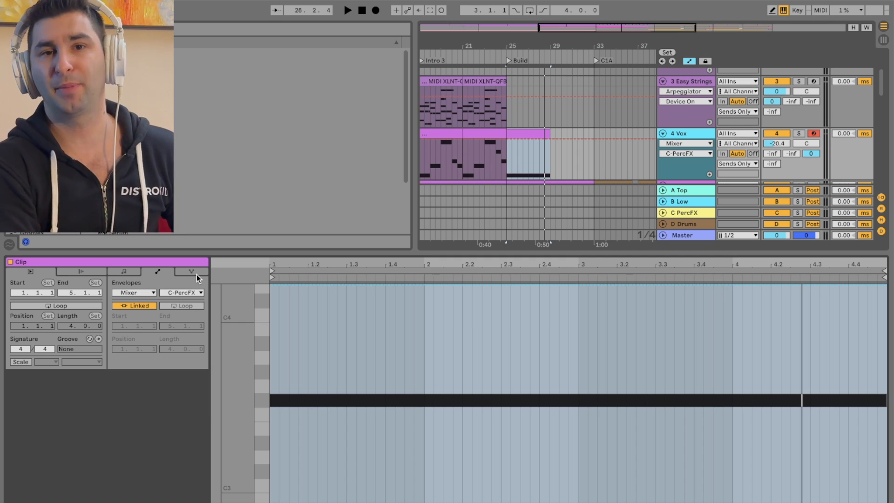
scroll(447, 113, down, 2)
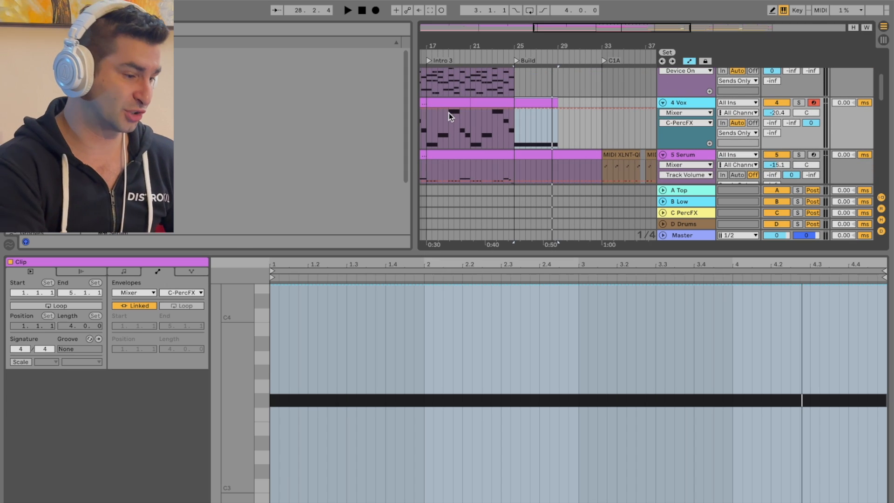
click(694, 164)
click(695, 154)
click(695, 154)
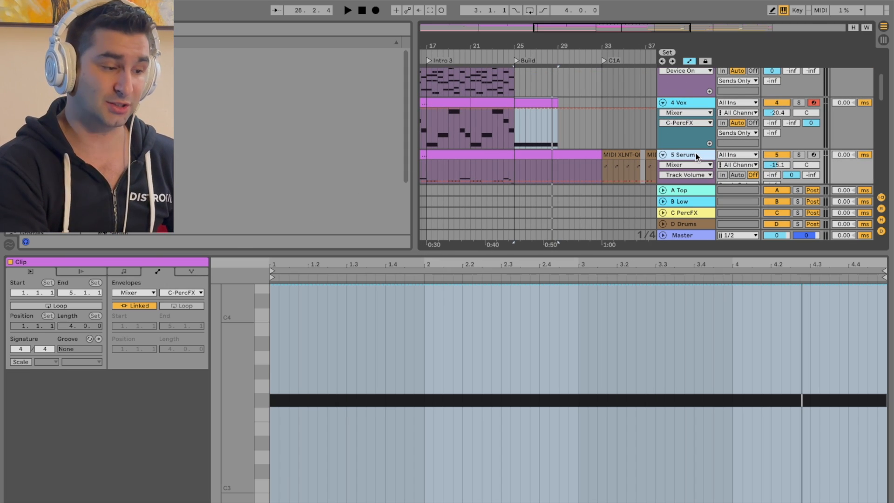
click(806, 502)
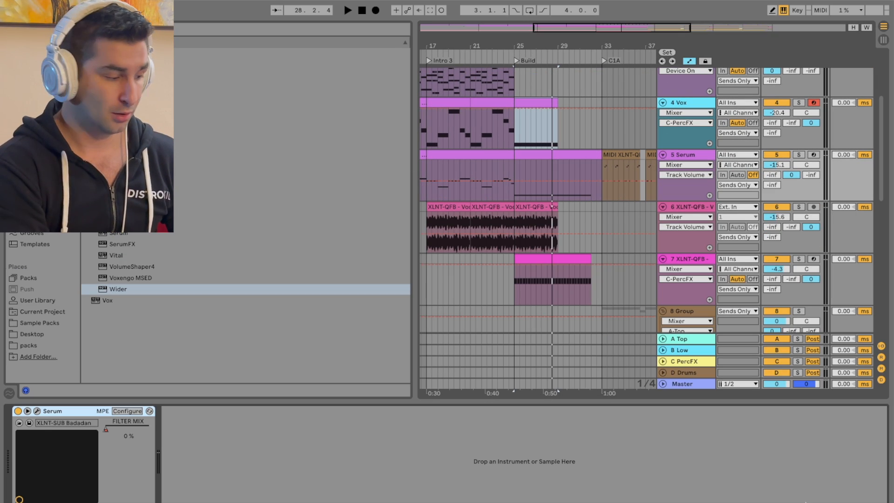
click(37, 411)
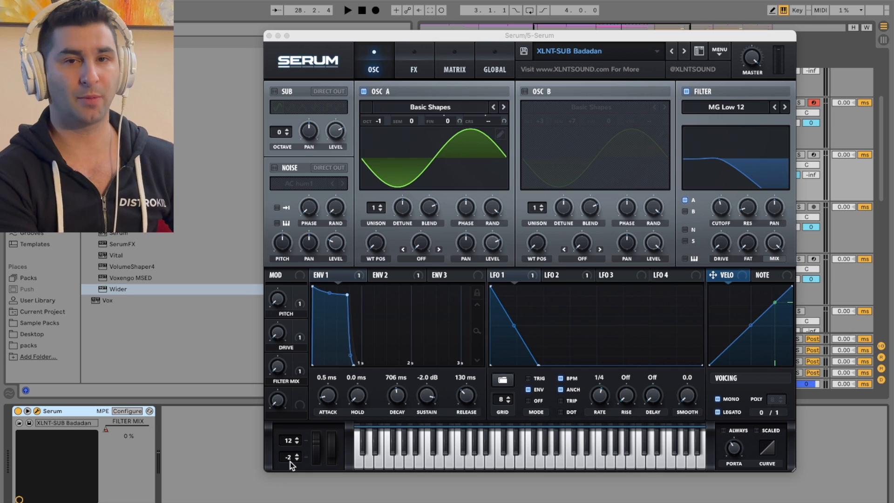
click(269, 36)
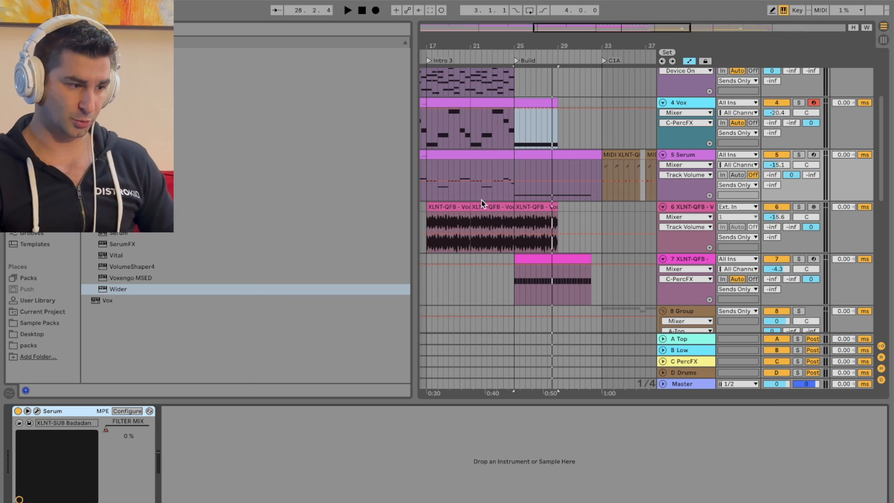
Step: Duplicate the Vox track
click(666, 134)
right_click(690, 102)
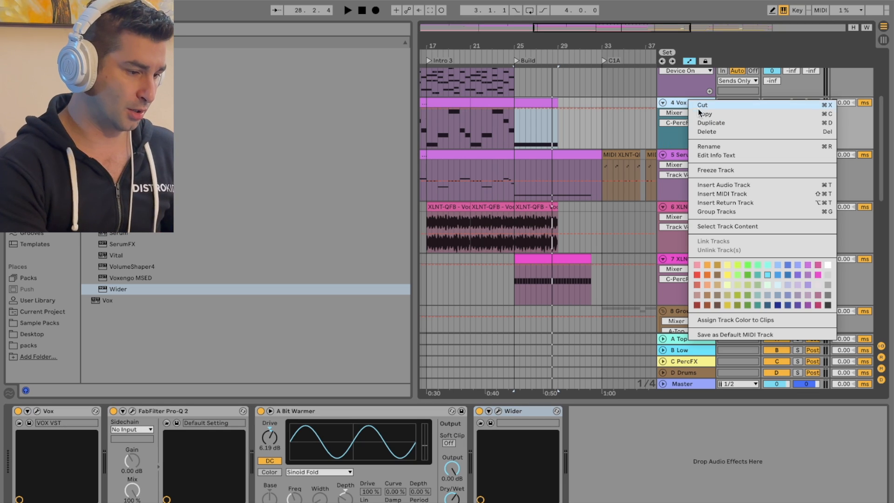
click(708, 123)
Step: Delete the Intro 2 and Intro 3 clips from the duplicated Vox track and the Build clip from the original Vox track
drag(562, 45, 596, 28)
click(553, 155)
key(Delete)
click(532, 156)
key(Delete)
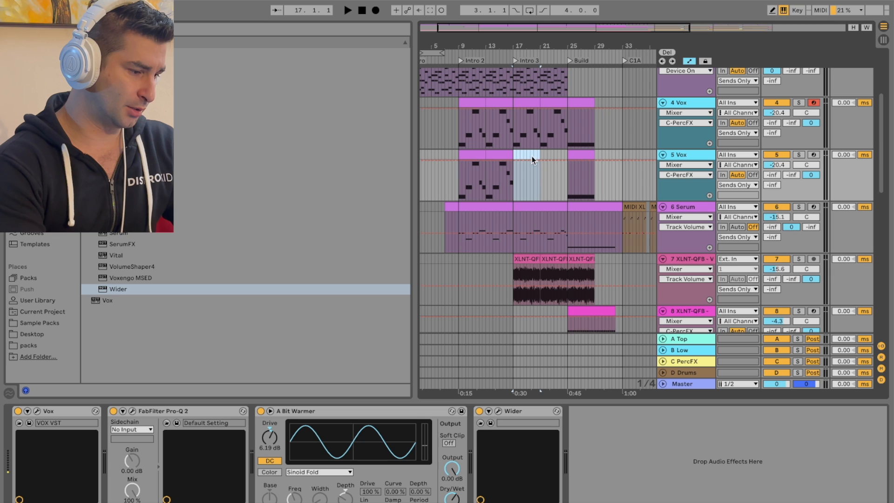
click(490, 156)
key(Delete)
key(Delete)
click(585, 103)
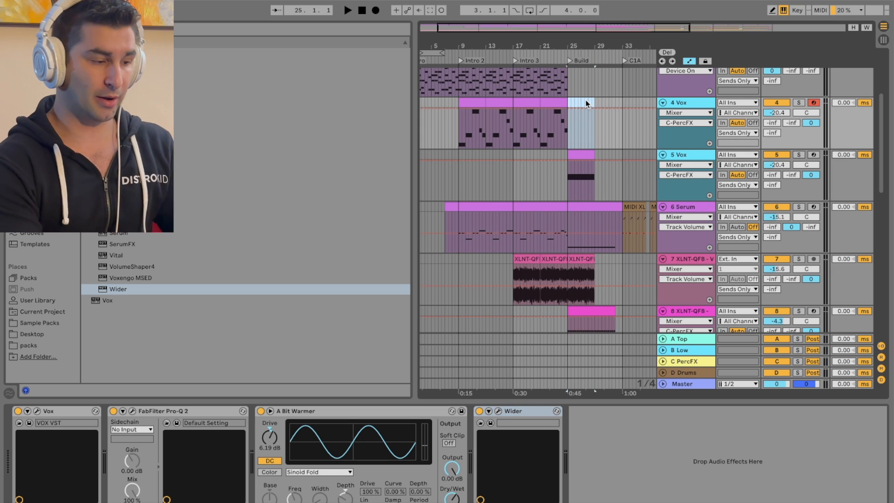
Step: Freeze and flatten the duplicated Vox track to turn its Build clip into audio
click(708, 94)
click(688, 103)
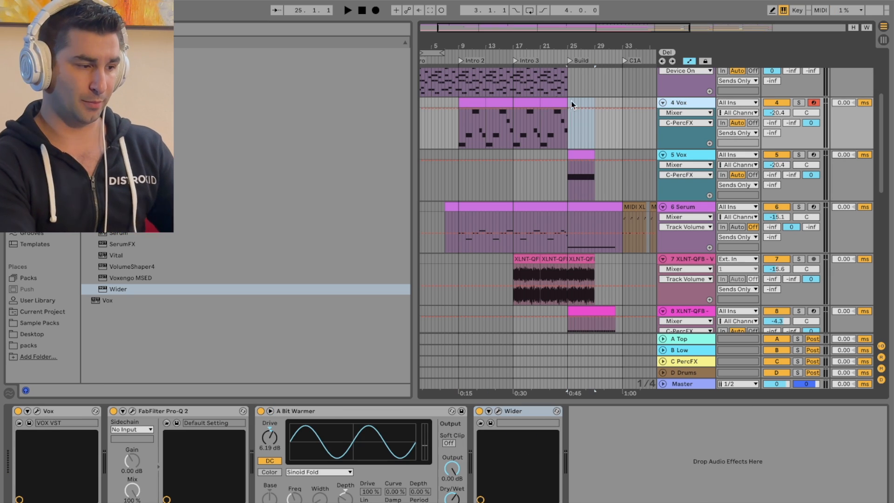
right_click(687, 154)
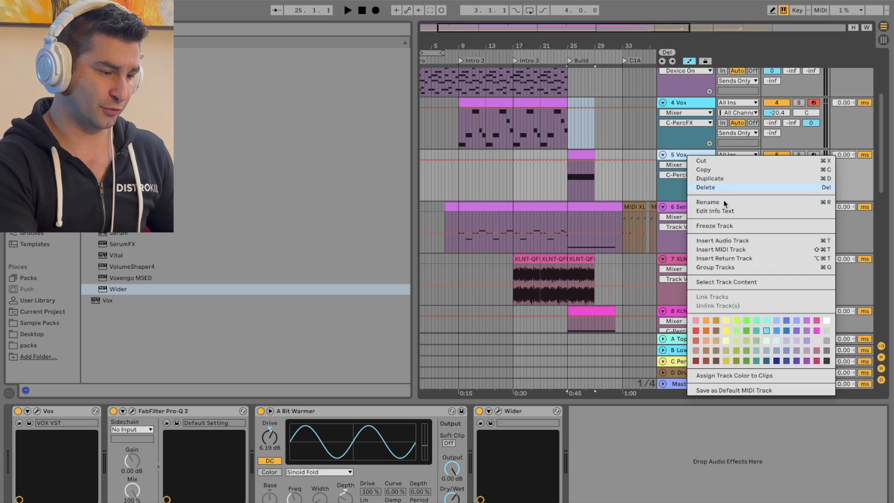
click(719, 225)
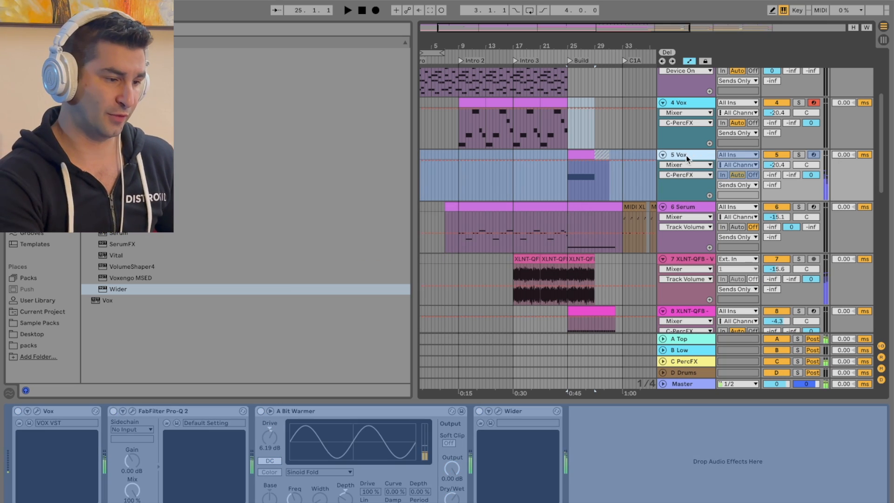
right_click(688, 157)
click(722, 237)
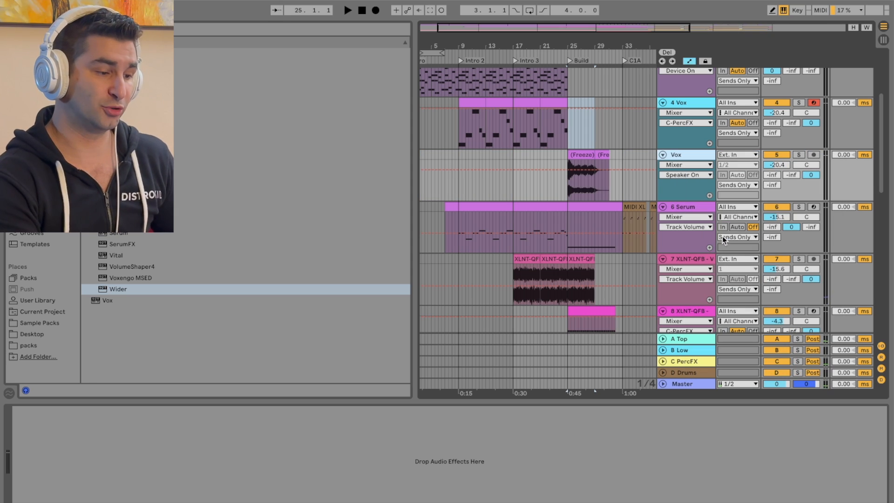
Step: Draw a Transposition clip envelope on the flattened Vox Build clip, rising from 0 to +12 st at the clip's end
double_click(582, 155)
click(137, 292)
click(138, 292)
click(182, 292)
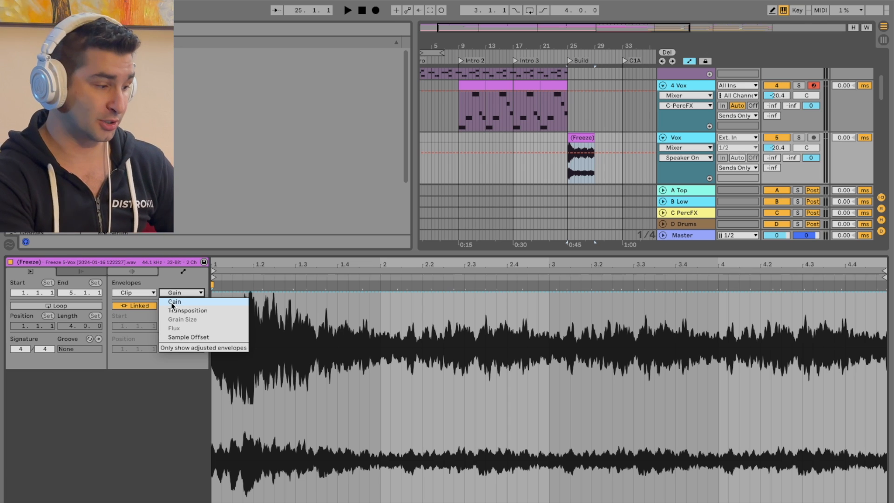
click(173, 306)
click(236, 404)
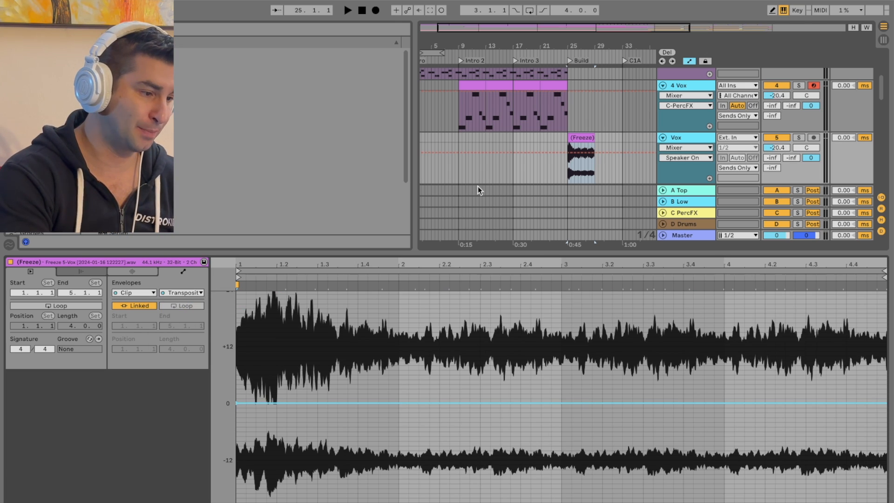
drag(884, 403, 885, 352)
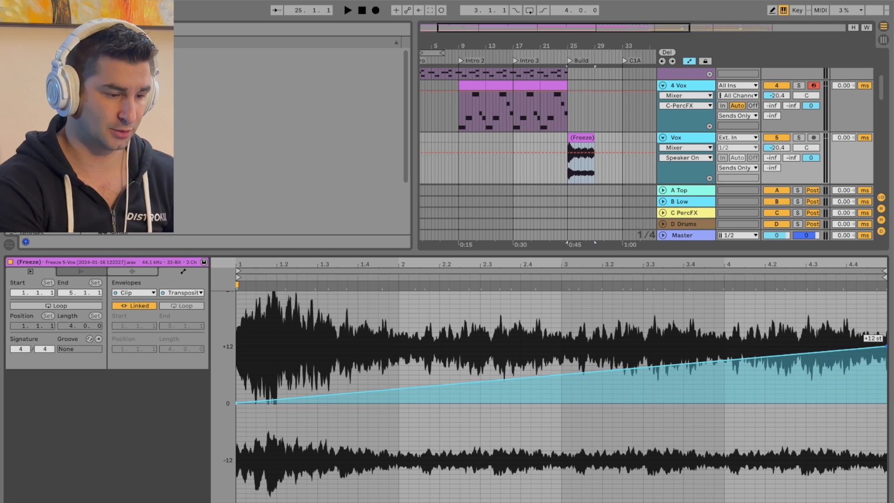
Step: Play the Build from bar 25 to audition the rising vocal pitch, and stop playback
key(space)
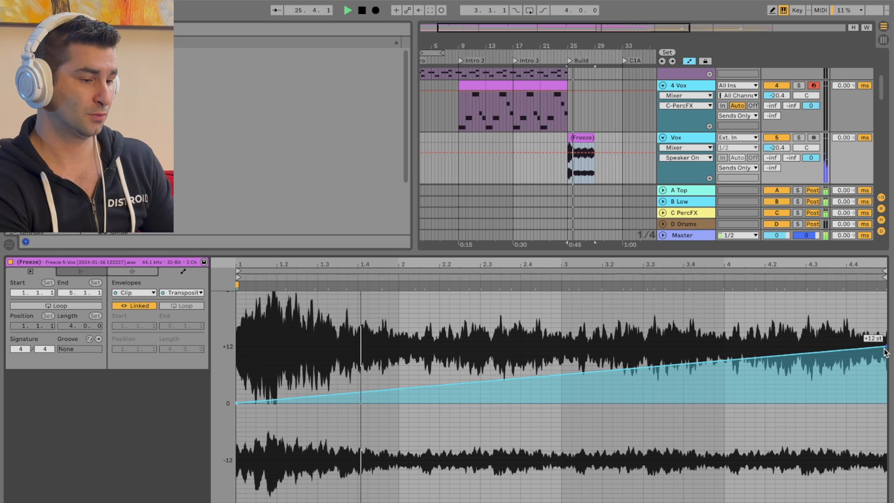
drag(620, 44, 567, 72)
key(space)
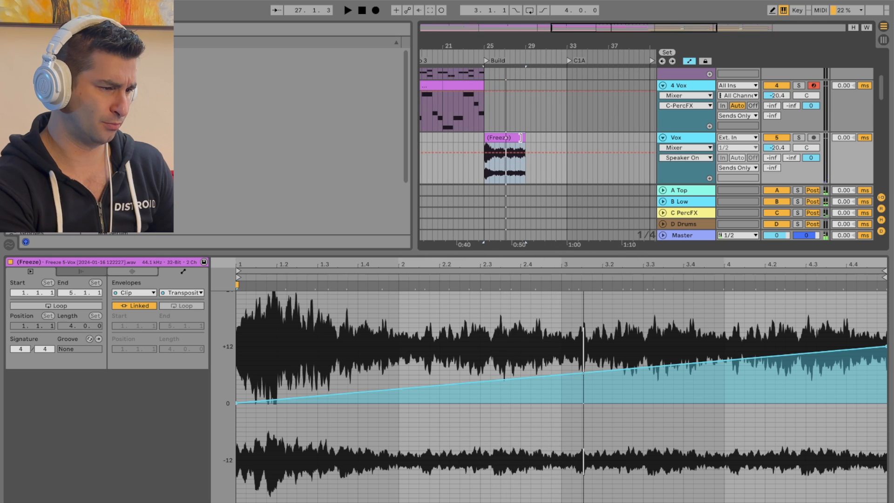
Step: Extend the flattened Vox Build clip to bar 32, stretching its audio and rising Transposition envelope with the end warp marker
drag(520, 138, 550, 137)
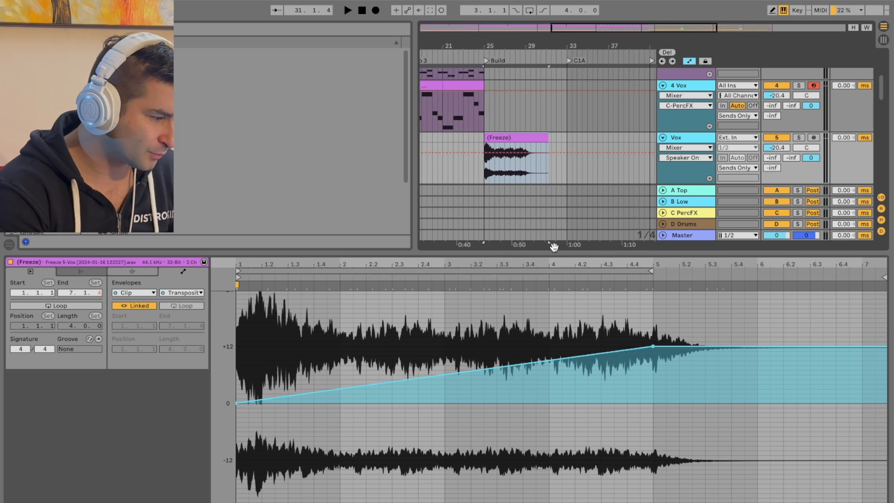
click(652, 286)
mouse_move(652, 286)
mouse_down()
mouse_move(891, 288)
mouse_move(753, 284)
mouse_up()
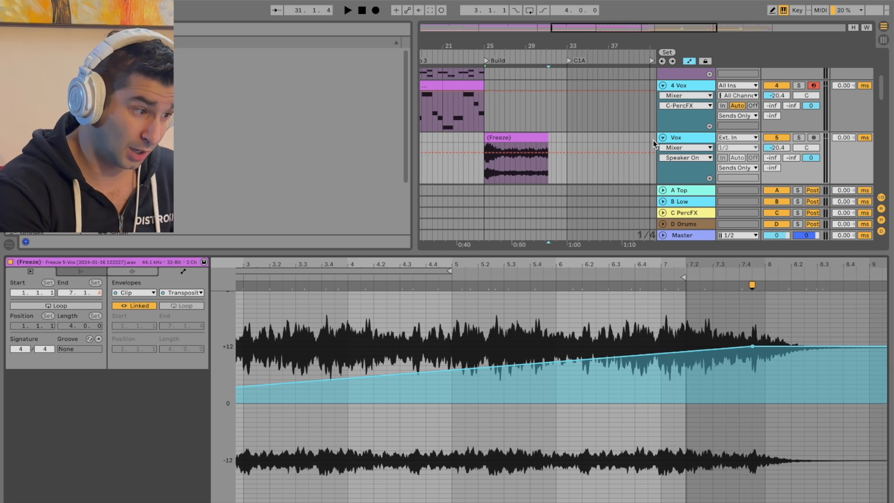
click(547, 38)
drag(547, 38, 559, 140)
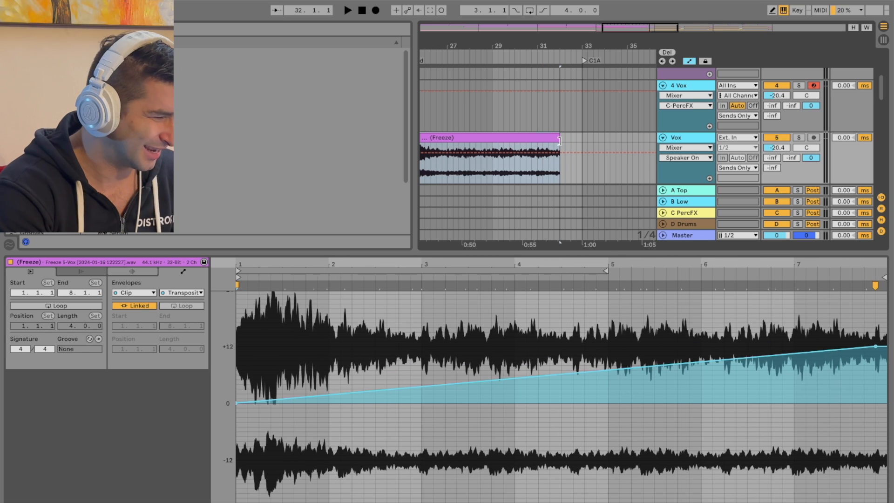
drag(703, 265, 702, 251)
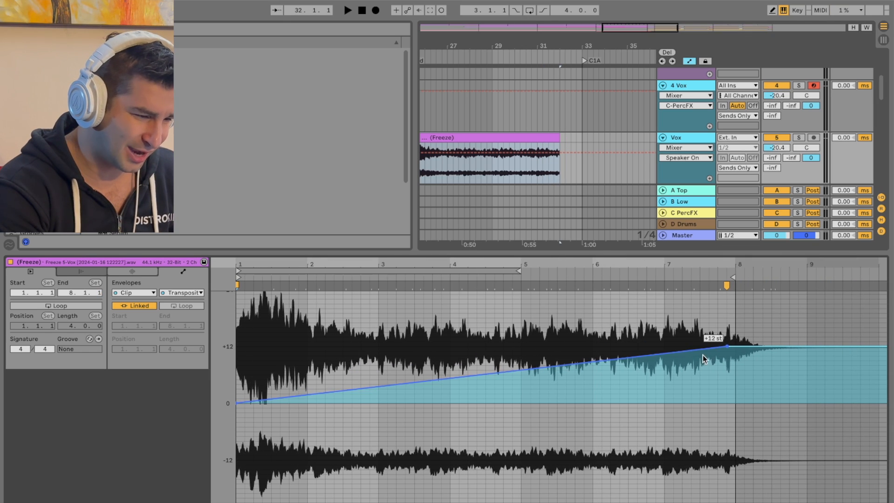
Step: Solo the flattened Vox track, play it from the Build, and set its clip to Complex Pro warping with Formants at 0
drag(582, 47, 620, 42)
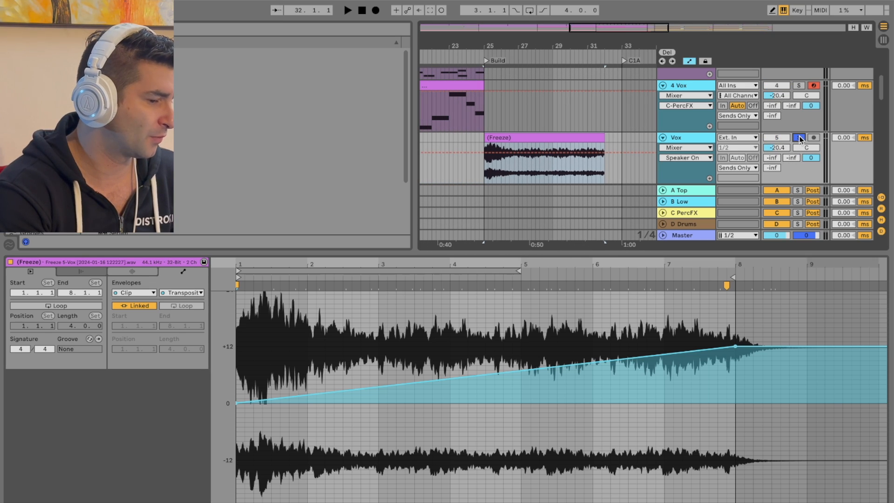
click(485, 61)
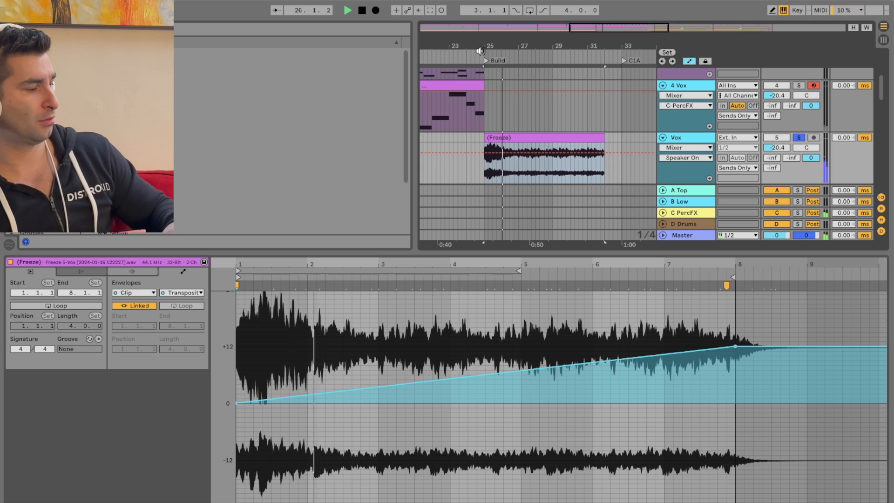
click(127, 271)
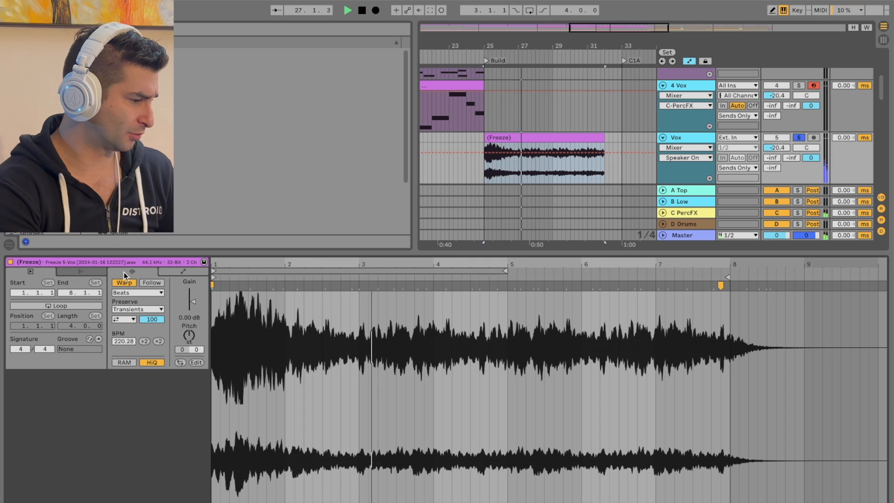
click(138, 292)
click(140, 343)
key(space)
drag(149, 311, 149, 359)
key(space)
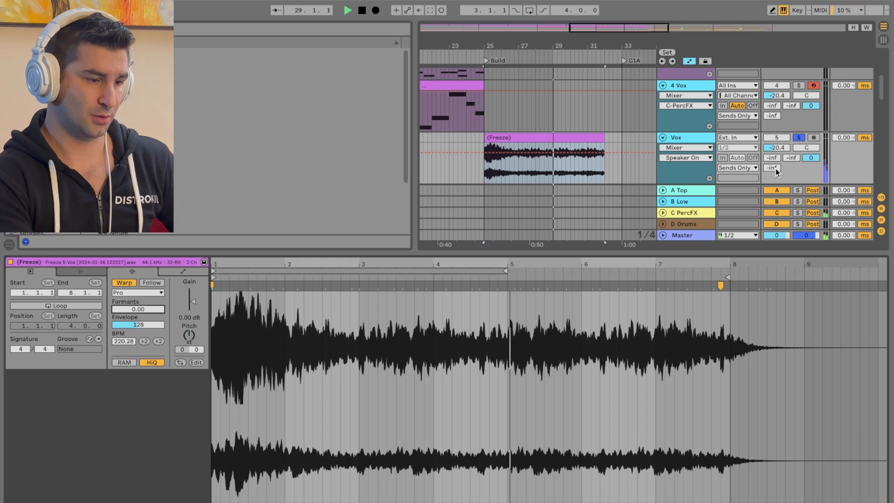
Step: Unsolo the flattened Vox track and listen to the full mix from the Build through C1A toward C1B
click(799, 137)
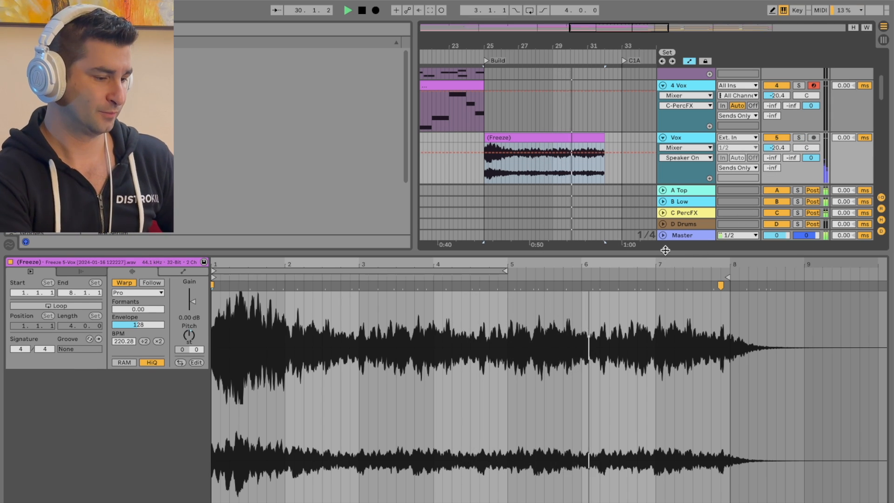
drag(665, 254, 664, 343)
drag(622, 40, 574, 40)
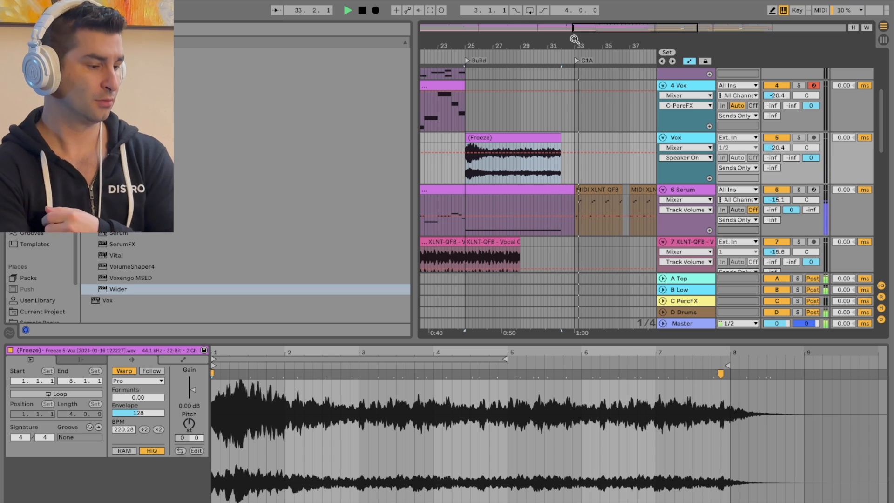
drag(574, 39, 554, 43)
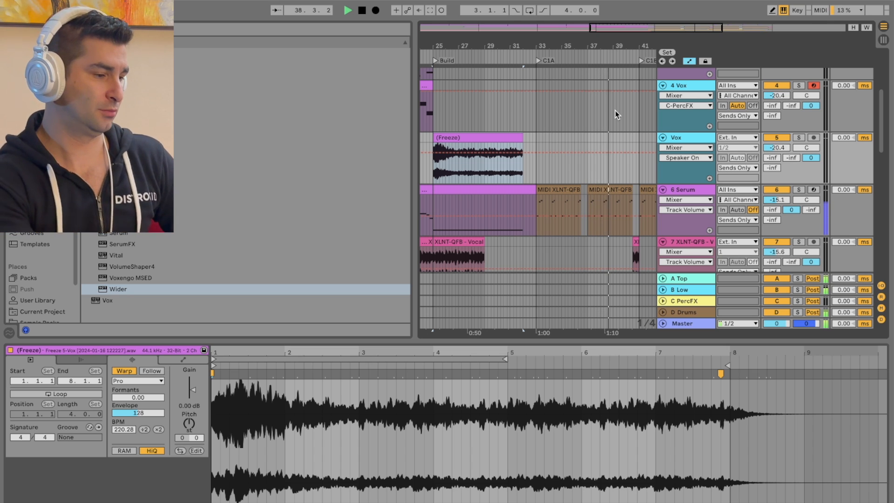
drag(634, 41, 520, 42)
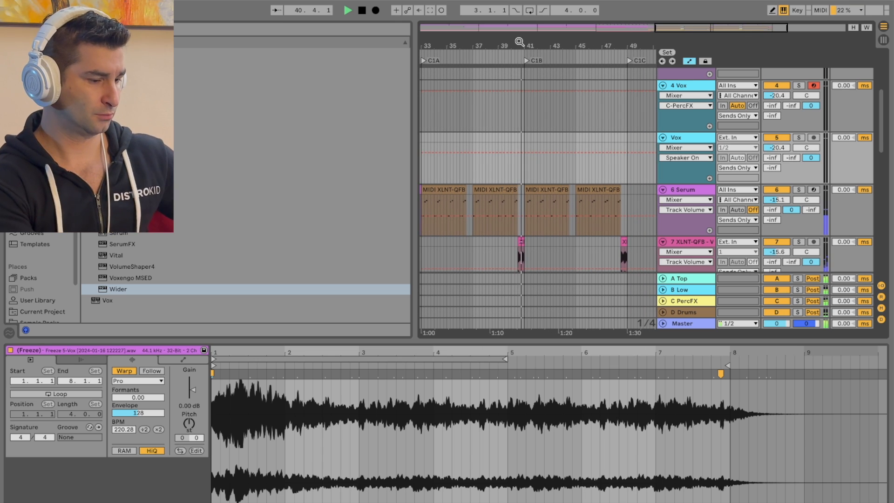
Step: Copy the four-bar MIDI clip just before the Build on the 4 Vox track
scroll(530, 86, up, 1)
scroll(529, 85, left, 5)
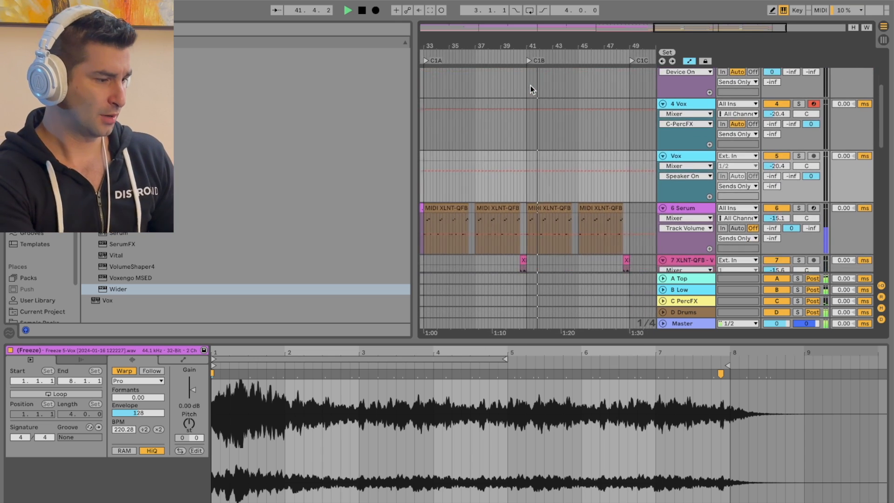
scroll(529, 85, up, 5)
scroll(530, 85, left, 4)
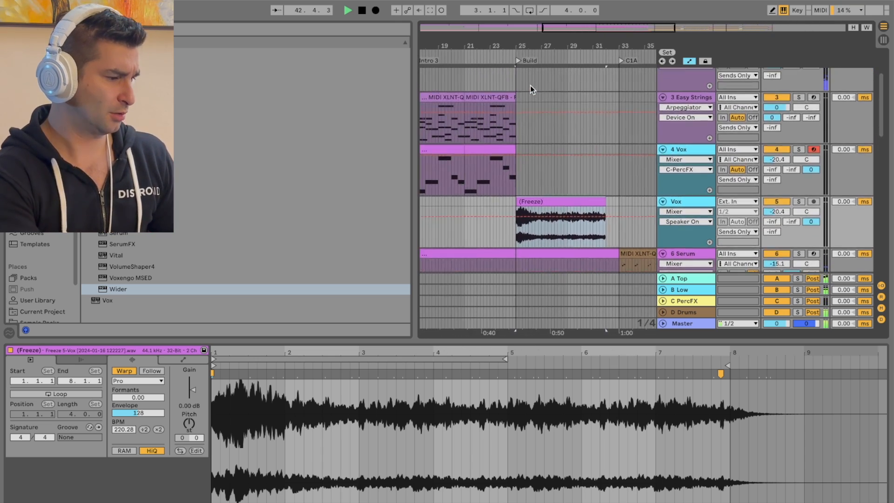
click(489, 143)
Step: Duplicate the time of bars 41 to 49 and move the C1C locator back to bar 49
drag(582, 45, 499, 36)
scroll(592, 105, up, 1)
scroll(591, 103, down, 3)
scroll(591, 103, right, 3)
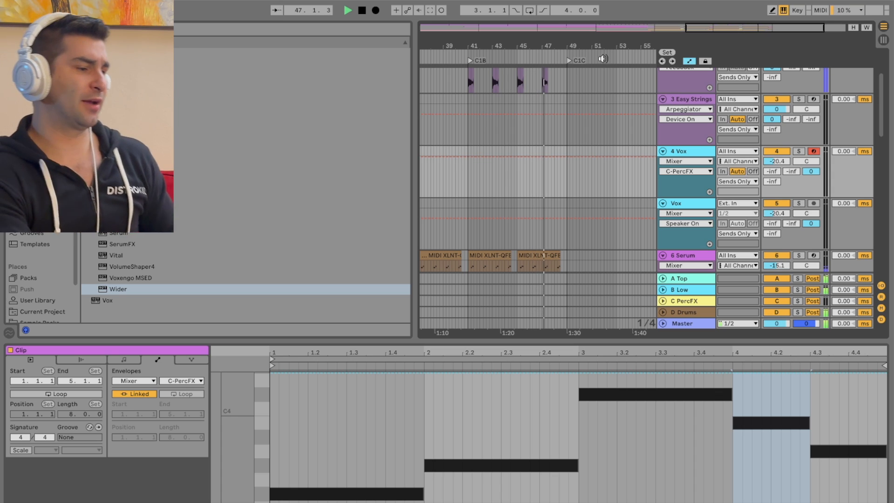
drag(601, 45, 616, 35)
click(547, 149)
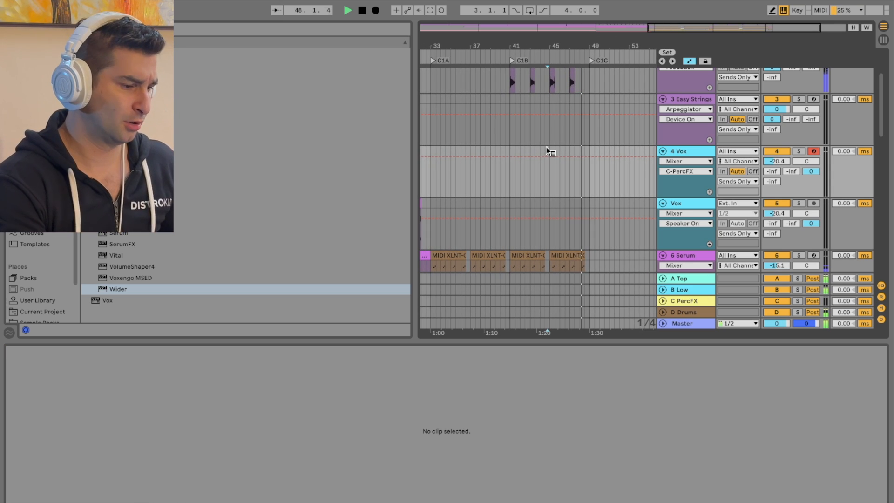
right_click(547, 149)
click(557, 260)
key(space)
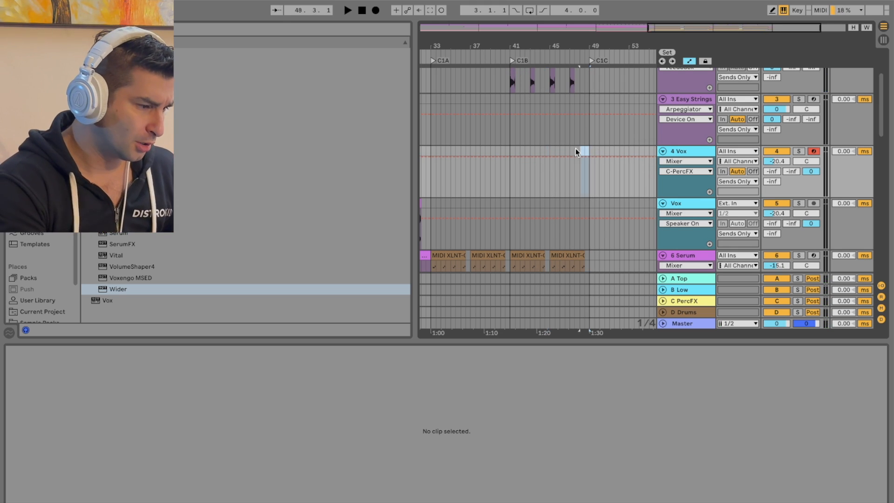
drag(580, 149, 513, 149)
click(88, 1)
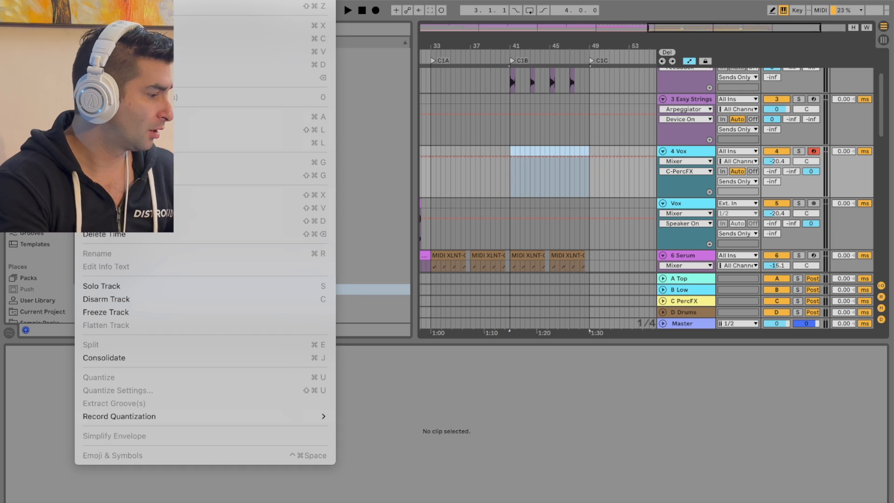
click(122, 221)
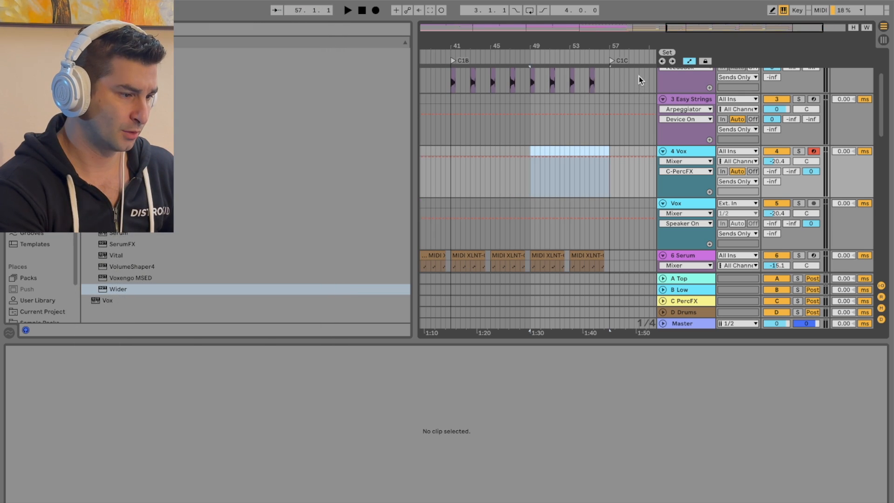
drag(613, 61, 534, 67)
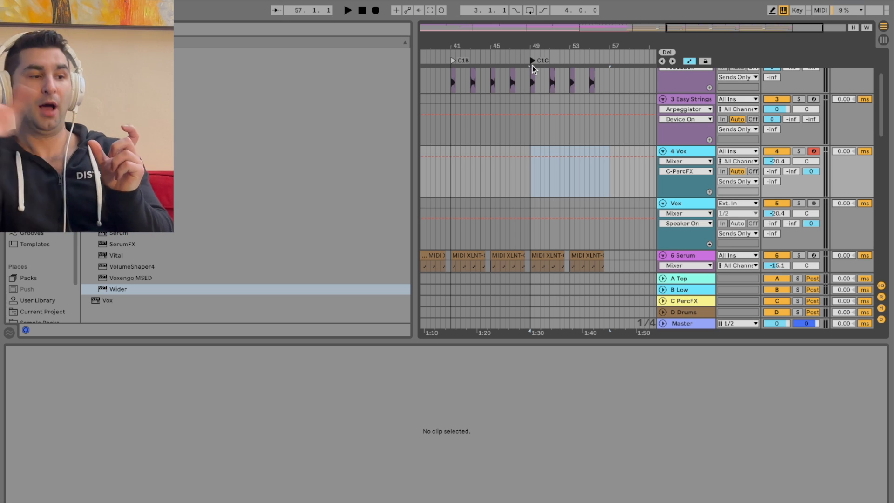
Step: Paste the copied Vox clip on the 4 Vox track at bar 49 and duplicate it at bar 53 while the song plays
click(498, 58)
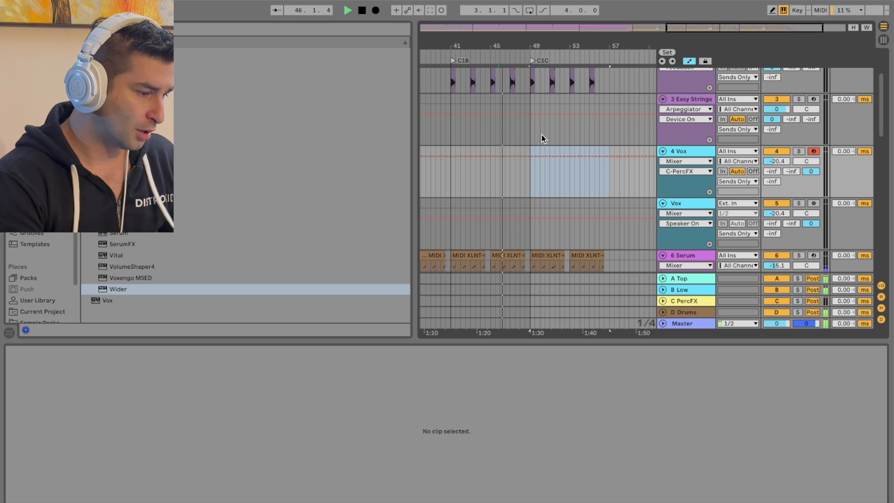
key(ctrl+v)
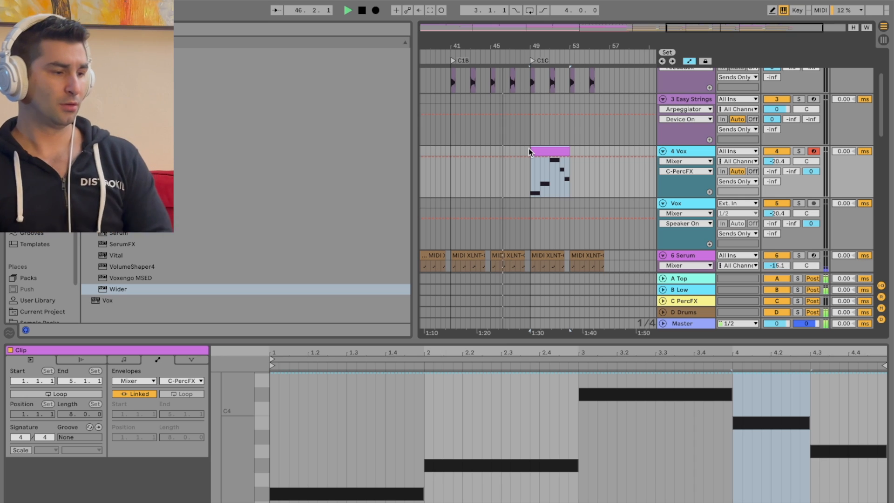
key(ctrl+d)
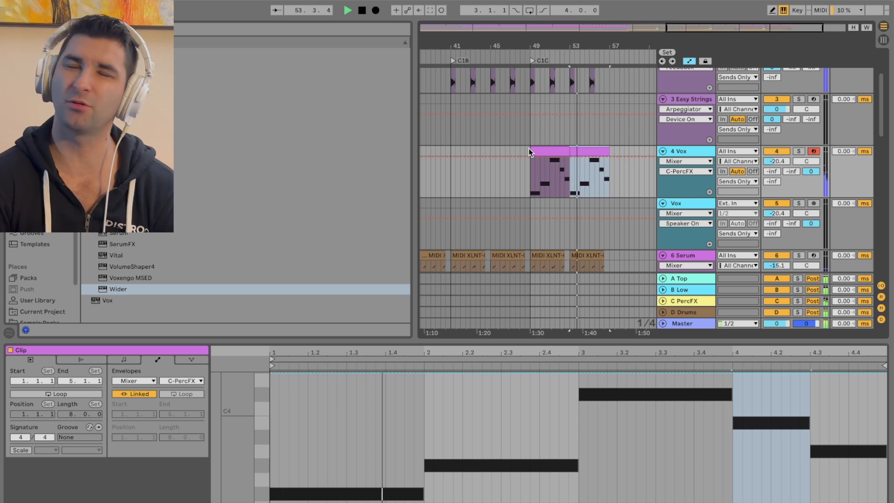
Step: Duplicate the bar 53 Vox clip to bar 57, delete the Vox clips at bars 49 and 53, and stop playback
click(633, 149)
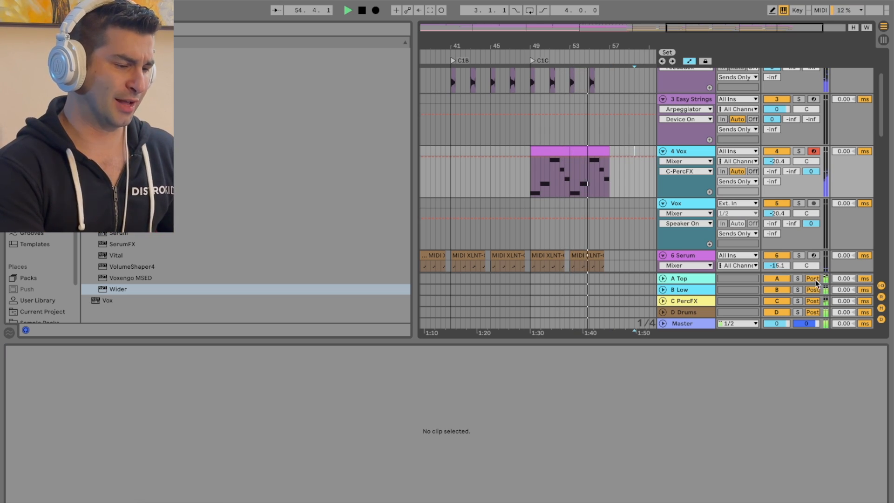
click(592, 152)
key(super+d)
click(583, 152)
key(Delete)
click(560, 151)
key(Delete)
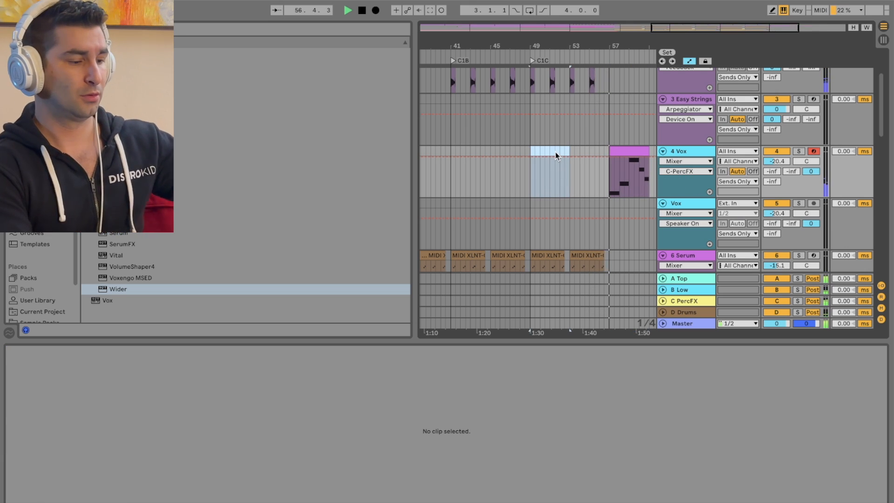
key(space)
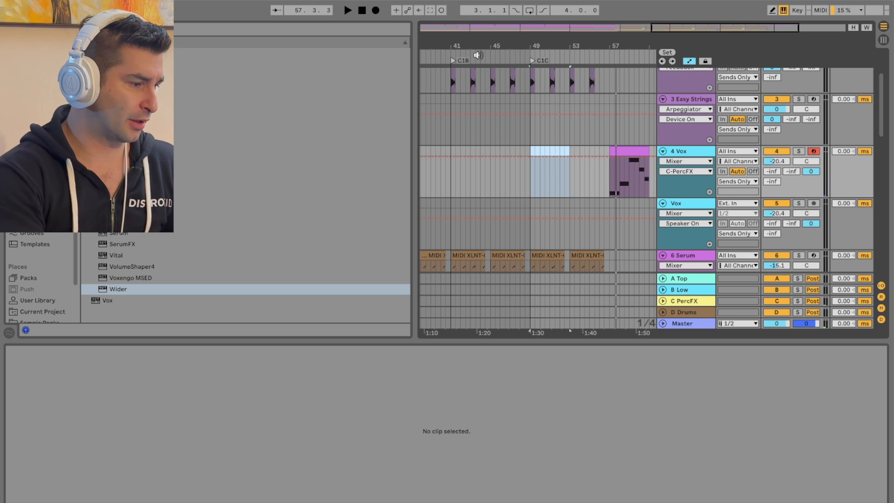
Step: Solo the KSHMR_fx track, play it from just before C1A, and open its first war horn clip
scroll(481, 149, left, 10)
scroll(480, 149, down, 5)
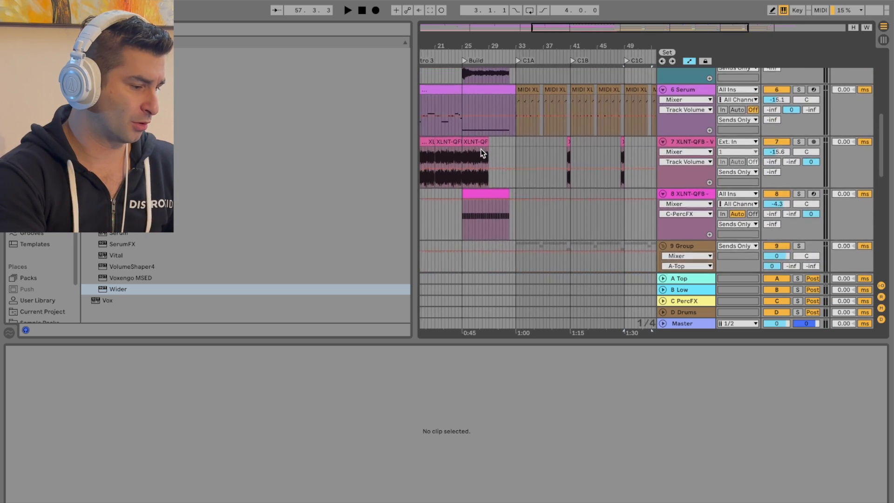
scroll(480, 149, down, 10)
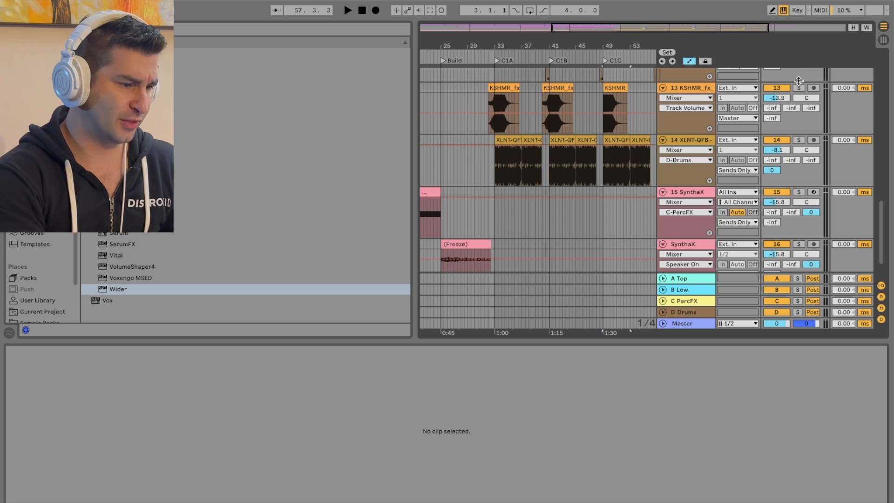
click(795, 89)
click(489, 49)
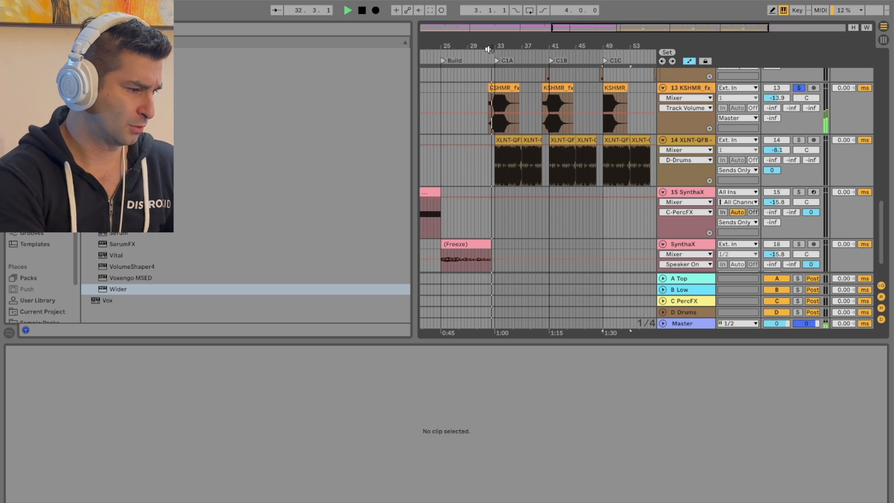
click(707, 89)
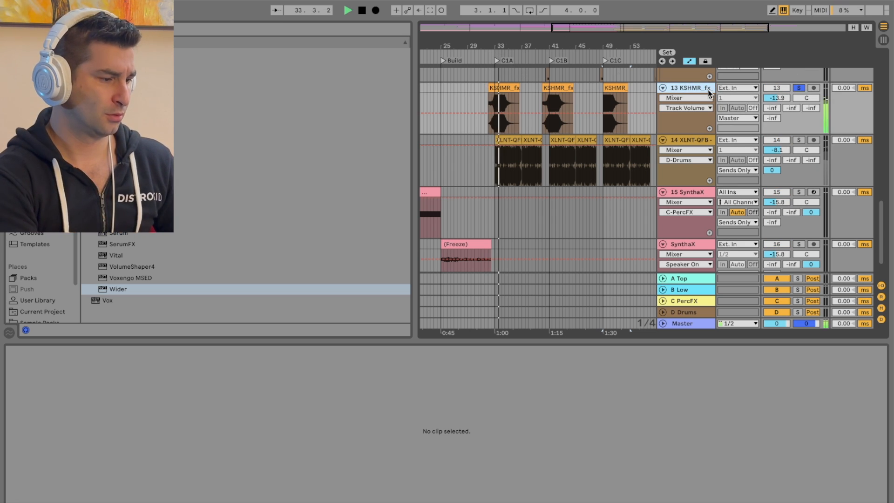
key(space)
click(508, 87)
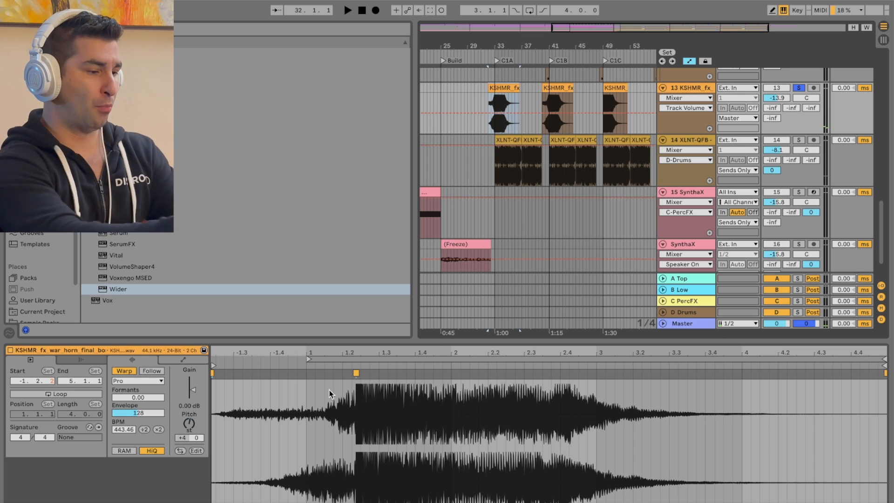
Step: Clear the track solos and play the full mix from just before C1B
mouse_move(493, 47)
mouse_down()
mouse_move(493, 68)
mouse_move(493, 40)
mouse_up()
scroll(515, 150, up, 15)
scroll(515, 150, down, 2)
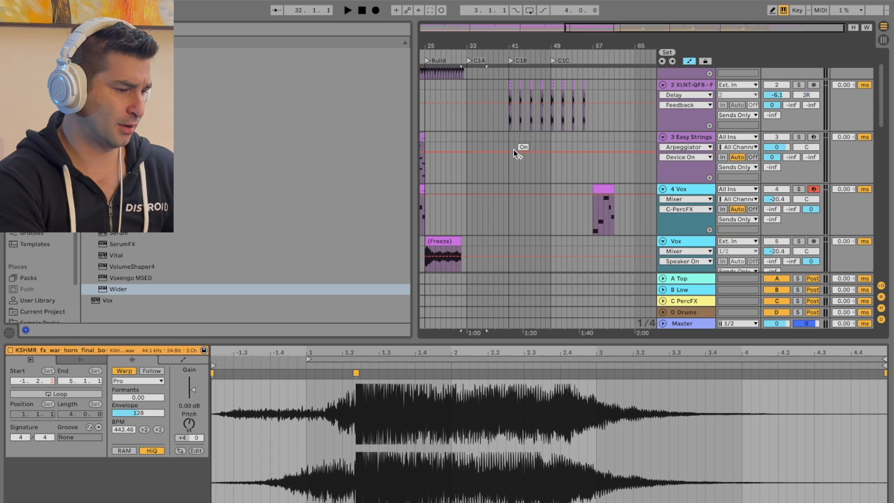
click(548, 52)
click(505, 52)
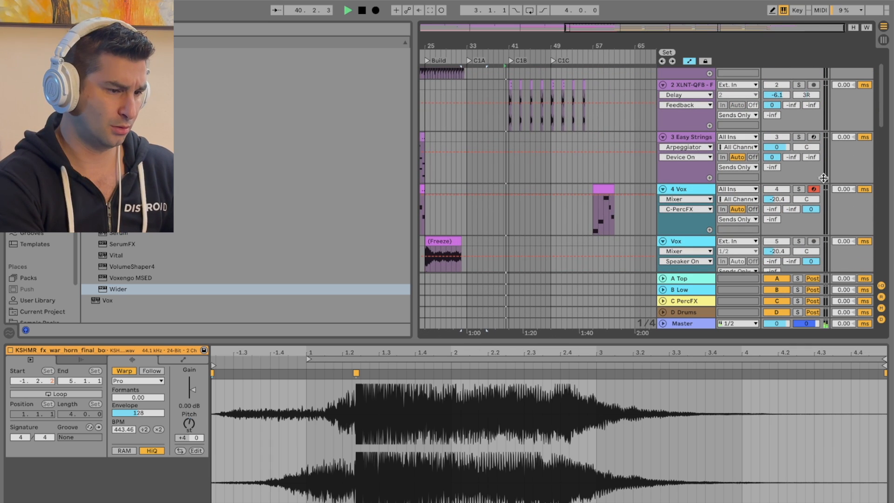
double_click(799, 138)
key(space)
key(space)
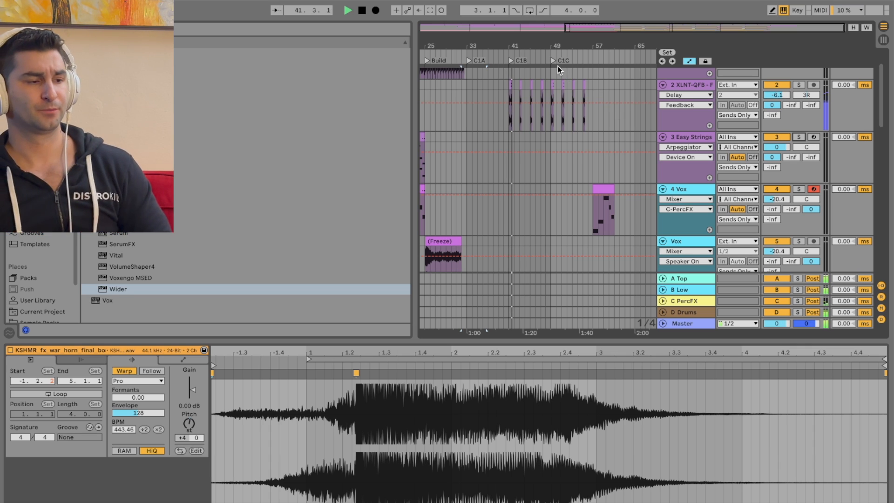
Step: Add a locator named Inter at bar 57, where the Vox clip after C1C starts, and stop playback
right_click(593, 58)
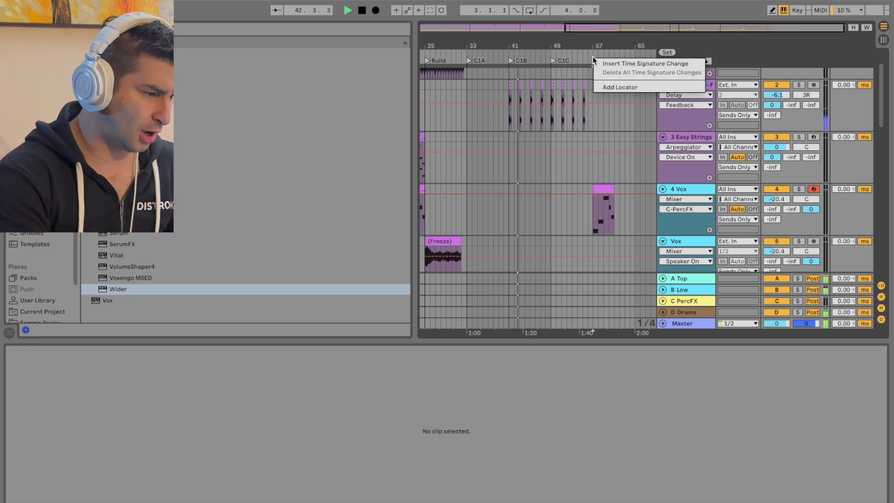
click(614, 88)
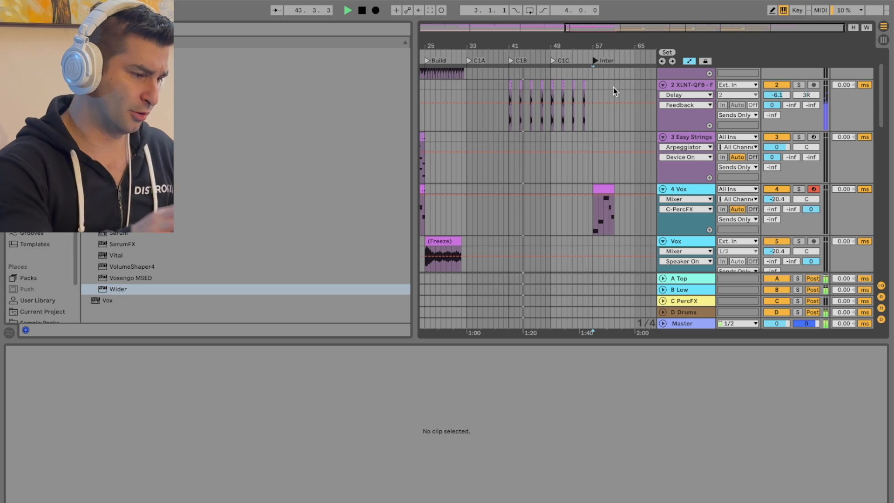
key(space)
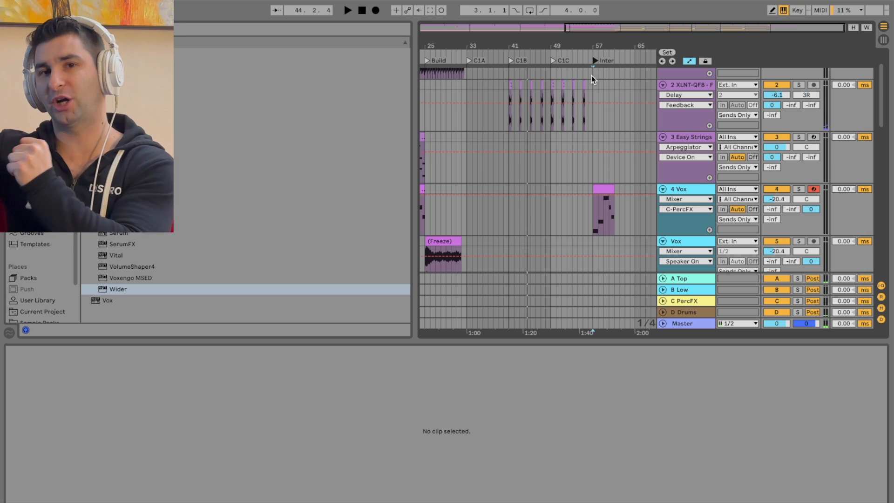
Step: Play the full mix from about bar 6, shortly before Intro 2
drag(521, 43, 632, 42)
click(497, 49)
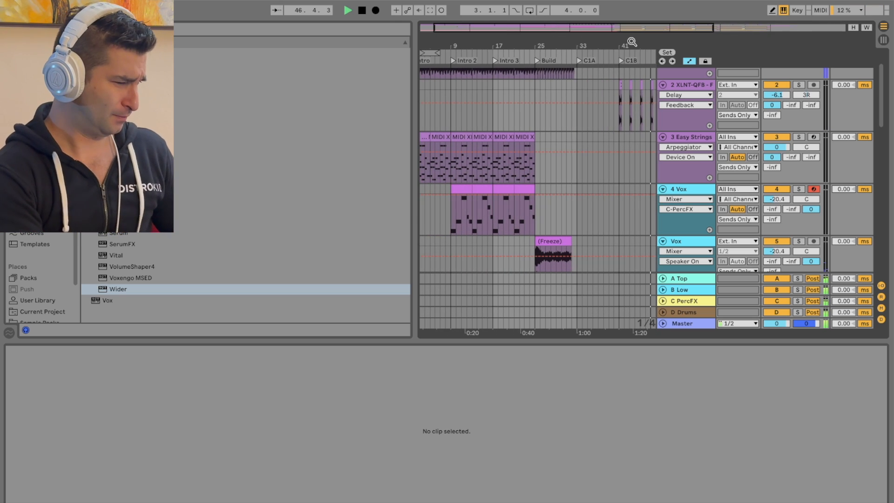
drag(490, 43, 533, 65)
click(461, 60)
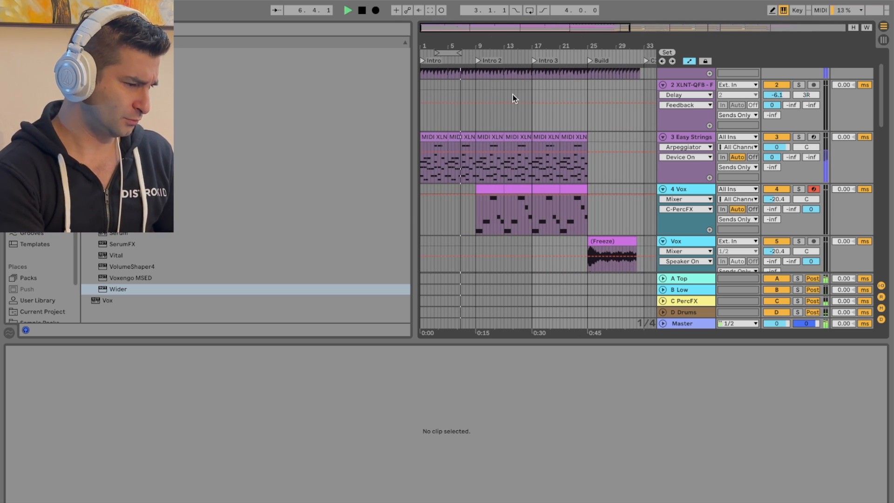
Step: Set the 4 Vox track's volume to -18 dB while the song plays through Intro 2 and Intro 3 toward the Build
scroll(513, 94, up, 2)
drag(465, 44, 482, 60)
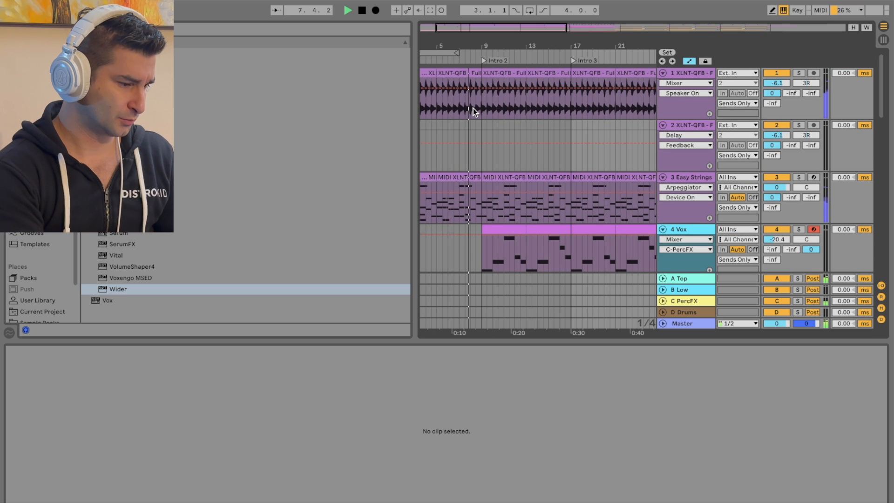
scroll(473, 108, down, 2)
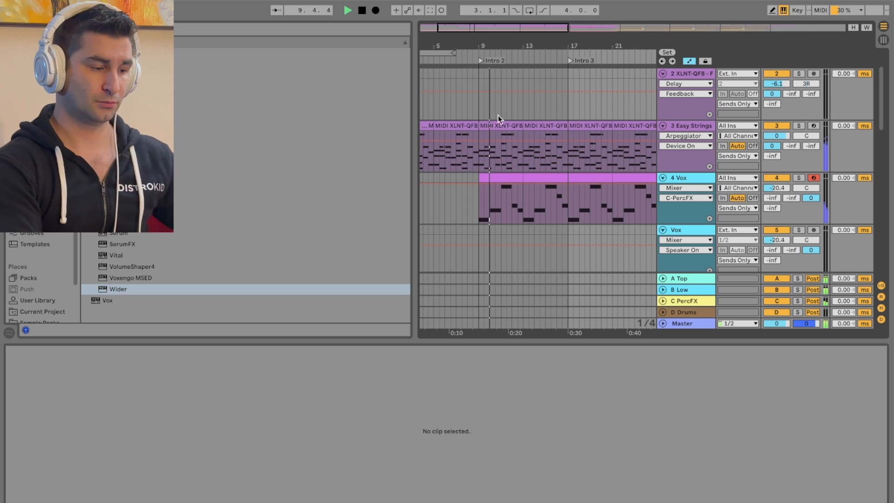
scroll(518, 123, down, 3)
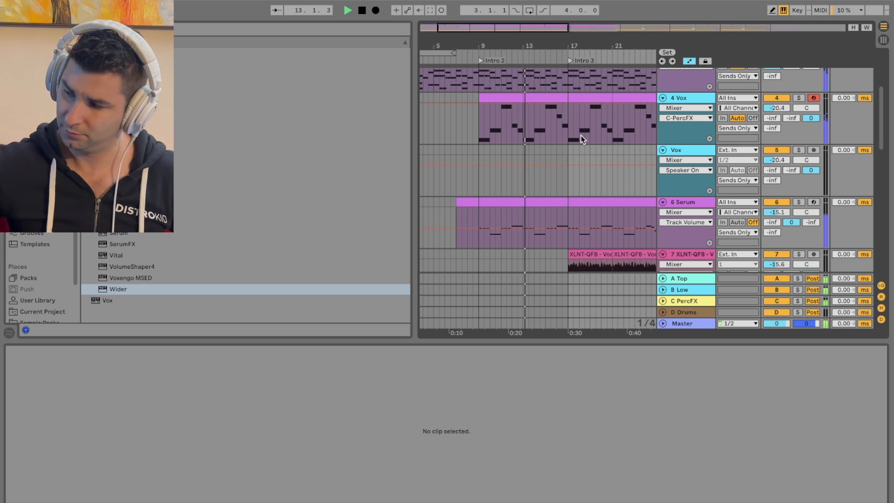
click(780, 108)
text(-18)
key(Return)
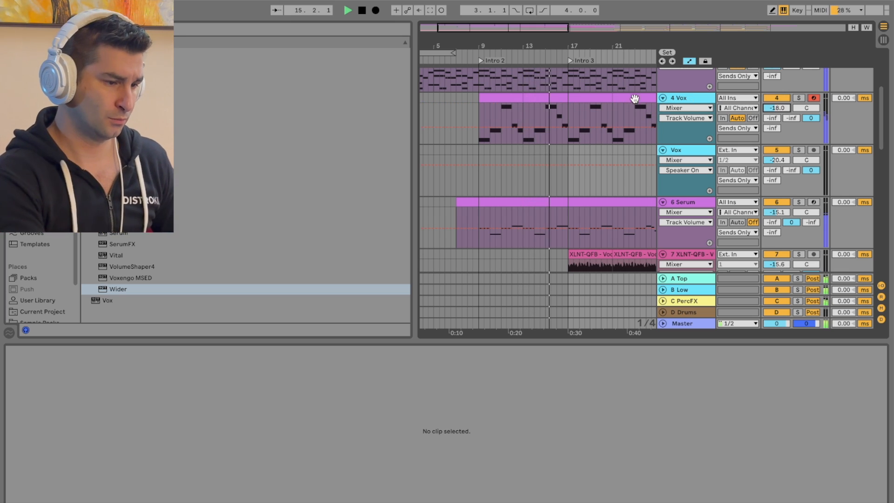
drag(602, 44, 565, 44)
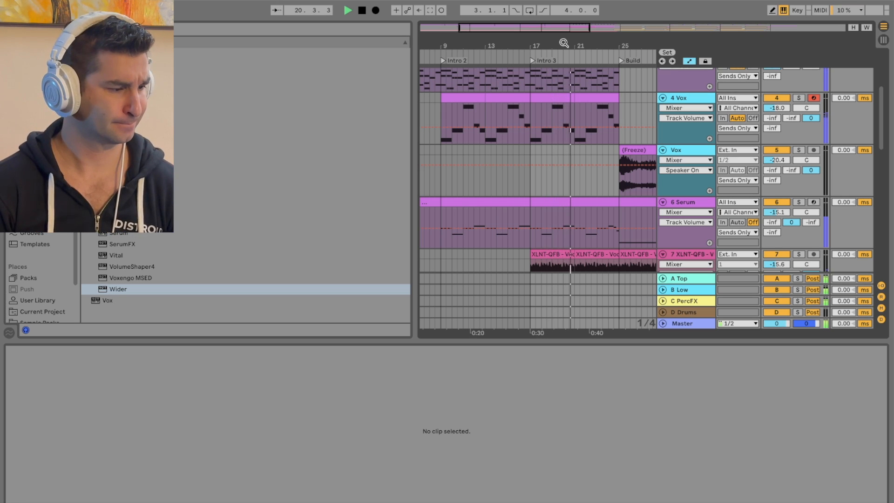
drag(564, 43, 472, 42)
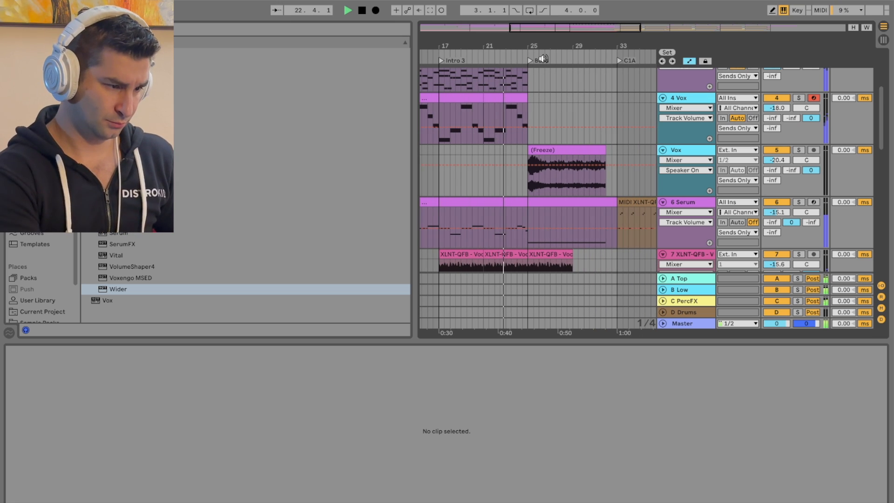